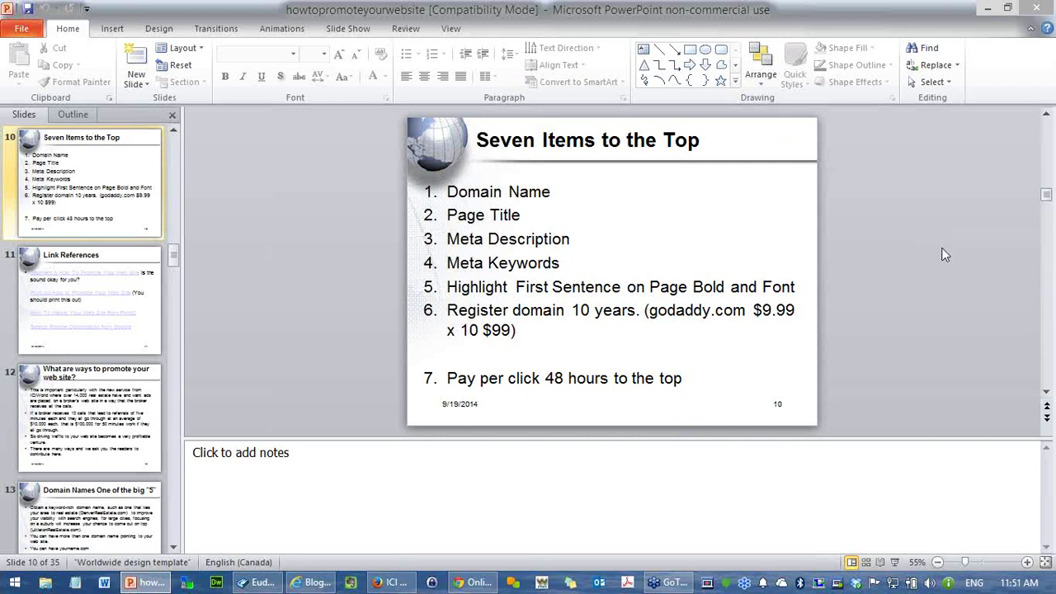
left_click(76, 584)
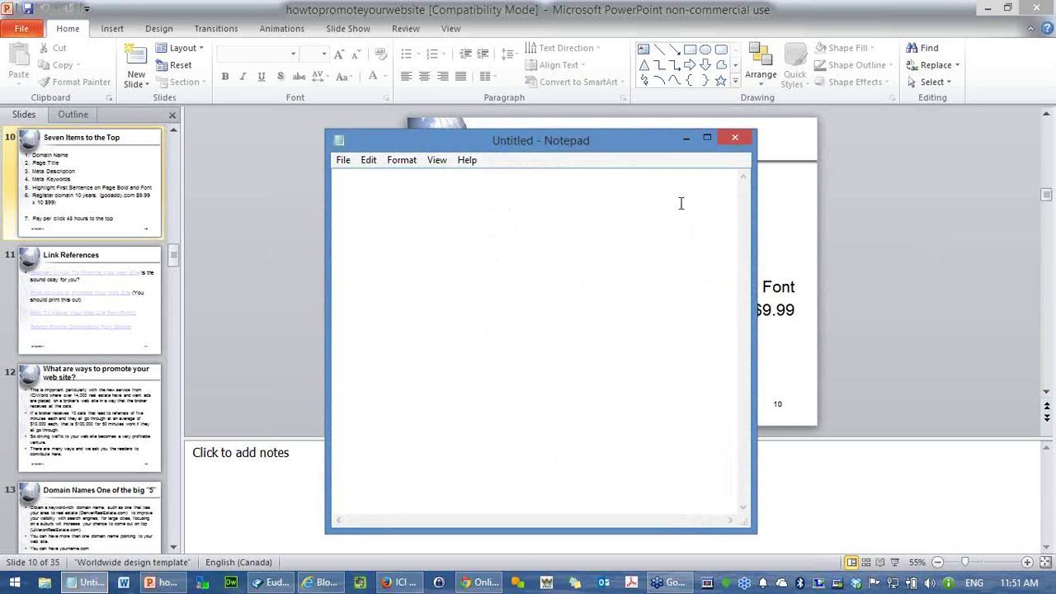
left_click(734, 137)
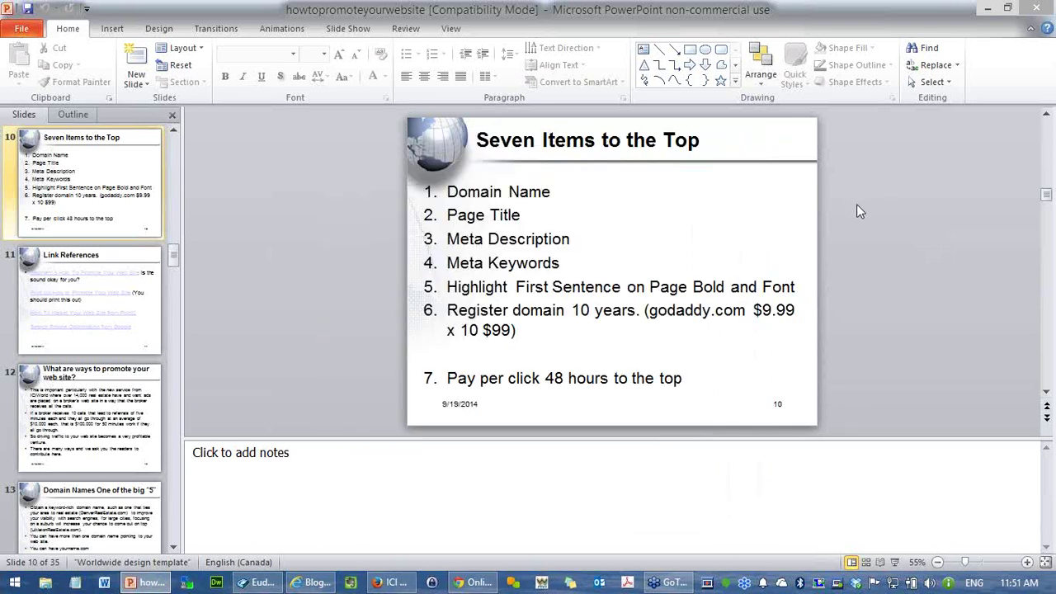
left_click(894, 561)
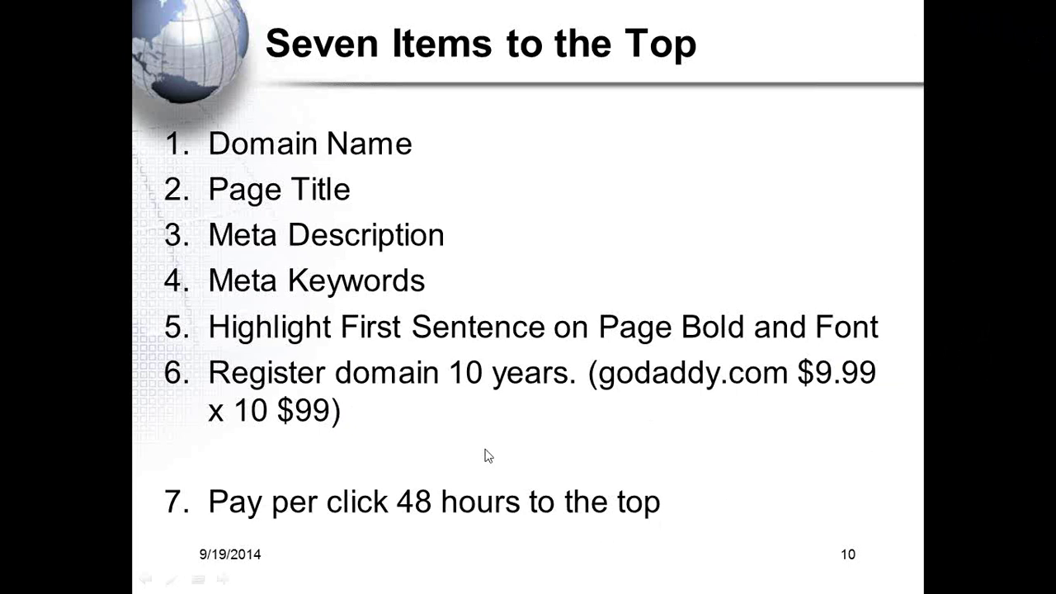
key("Escape")
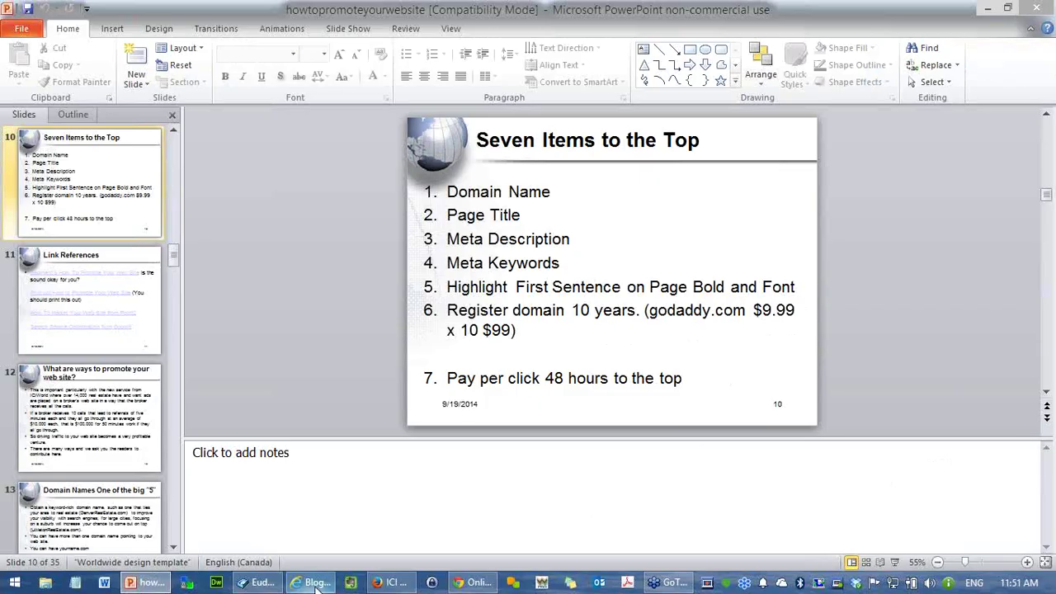
Step: Switch to the Internet Explorer window and open the agent's Greater Toronto Area real estate website by its .ca address
left_click(314, 582)
left_click(391, 31)
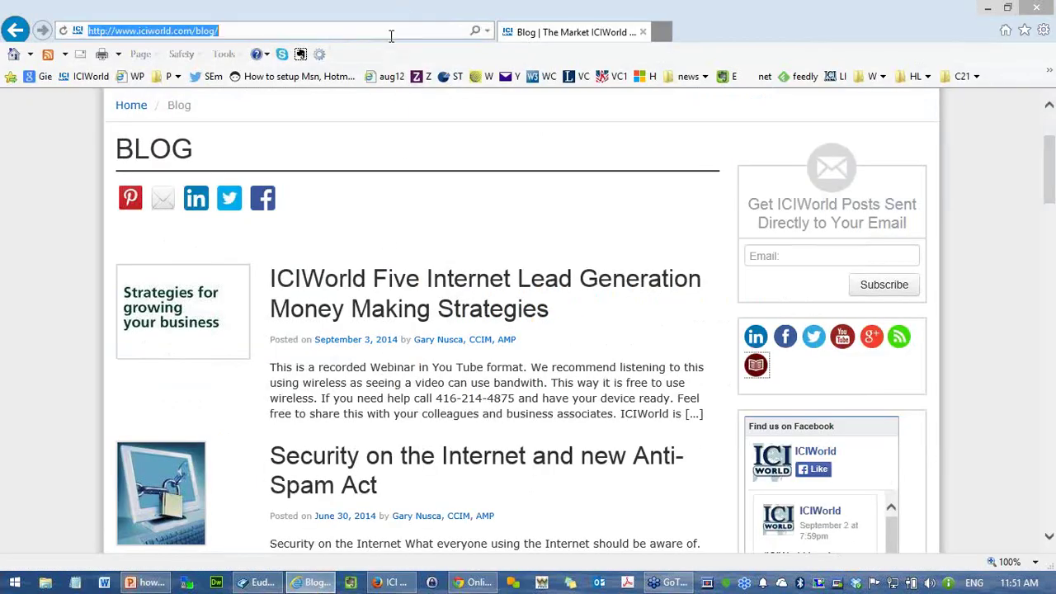
type("dttarealestate")
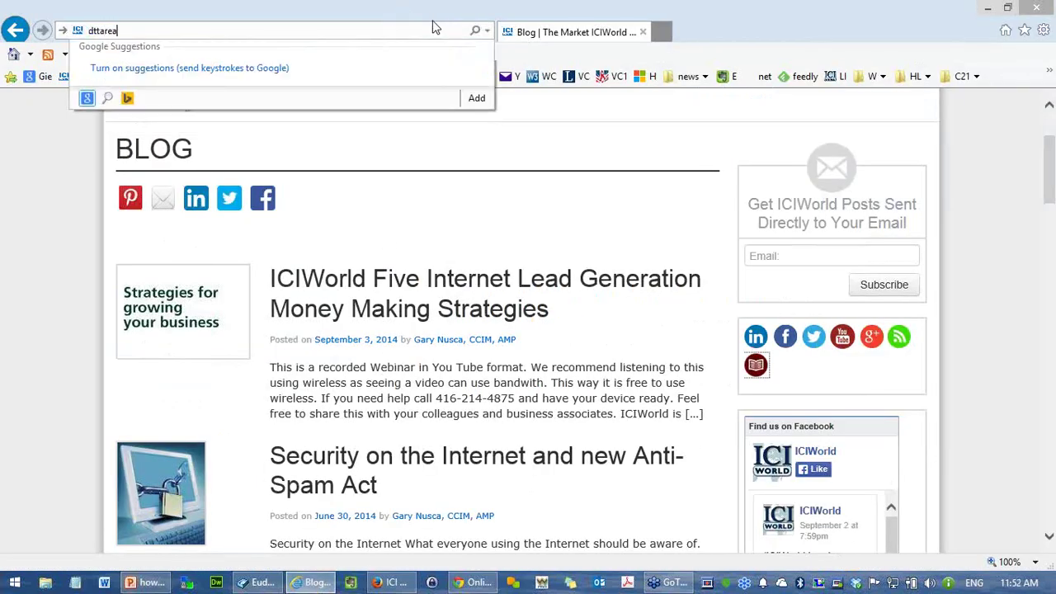
type("gta.ca")
key("Left")
key("Left")
key("Left")
key("Left")
key("Left")
key("Left")
key("Left")
key("Left")
key("Left")
key("Left")
key("Left")
type("a")
key("Return")
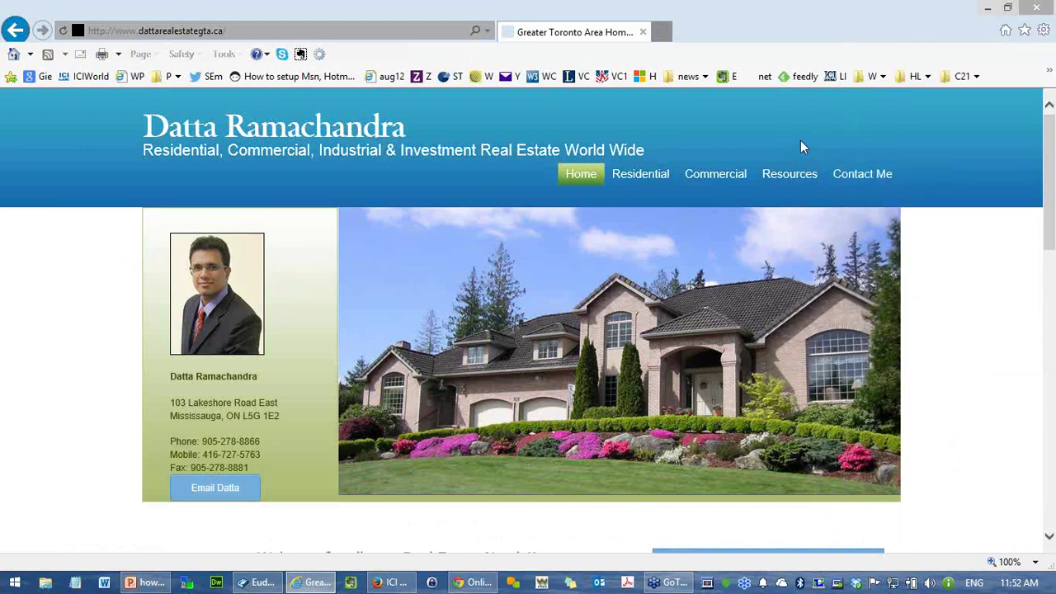
Step: Open the sign-in page linked at the end of the site and sign in to Point2 with the agent's username and account password
left_click_drag(1052, 239, 1032, 512)
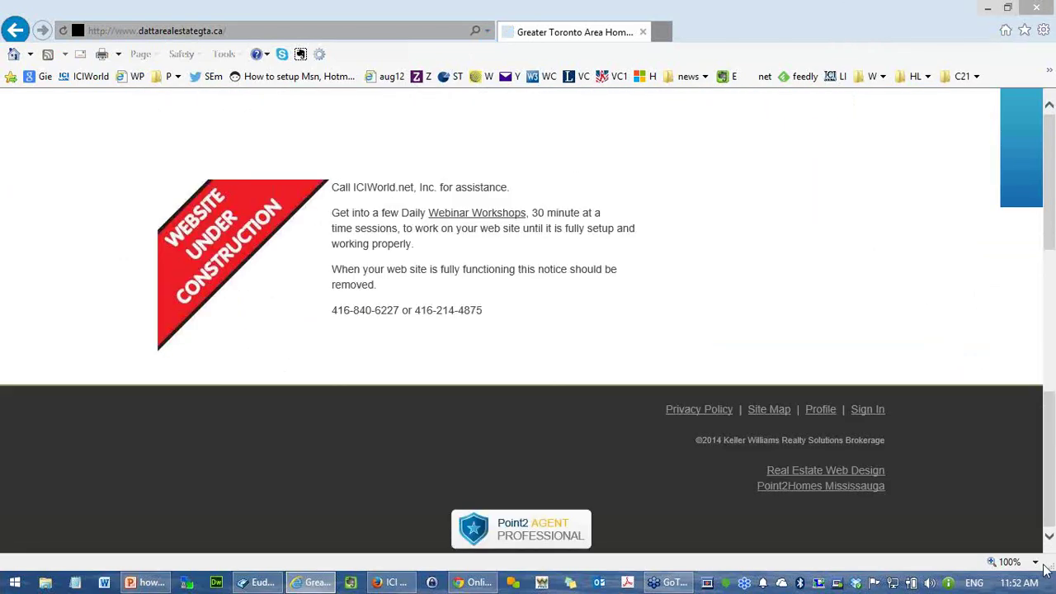
left_click(873, 415)
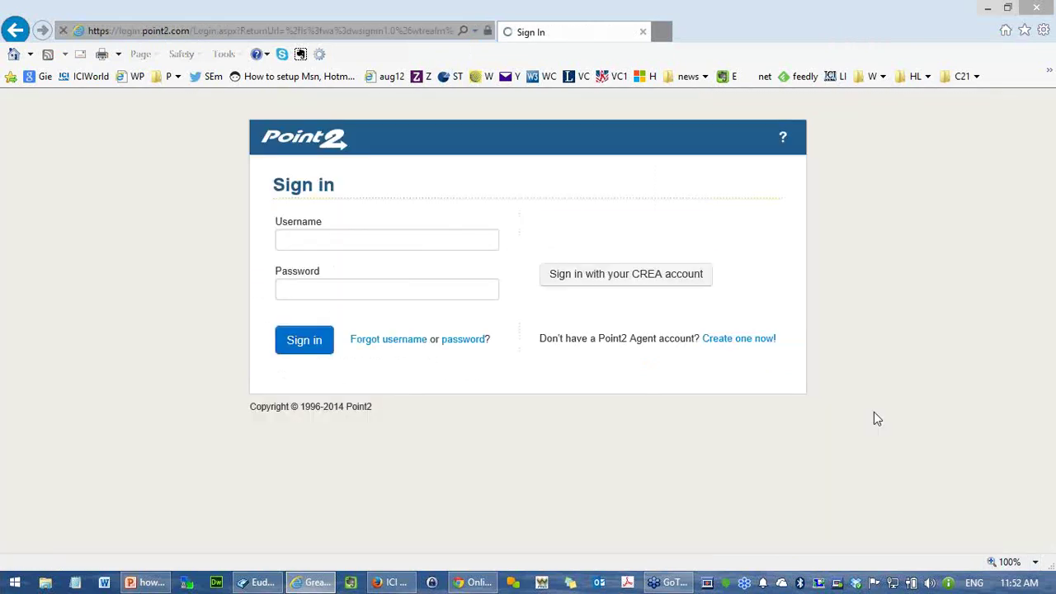
left_click(308, 237)
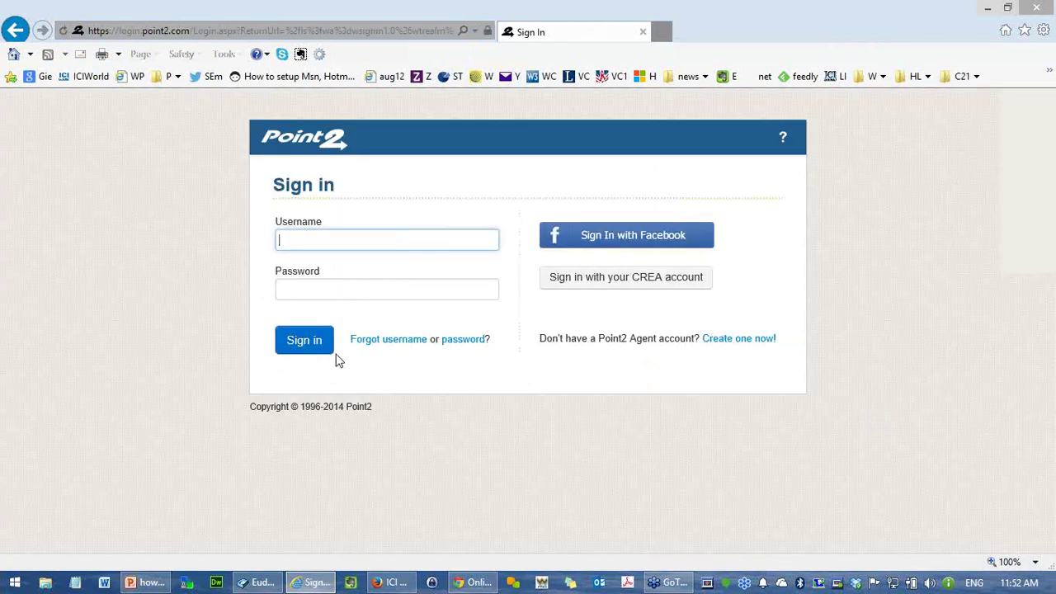
mouse_move(397, 585)
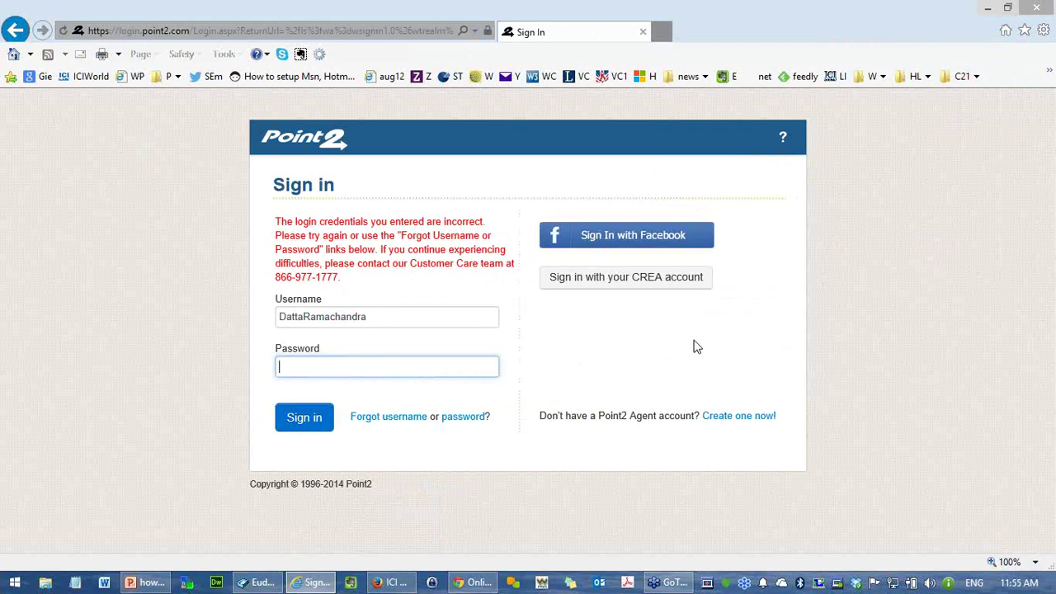
type("••••••")
left_click(302, 419)
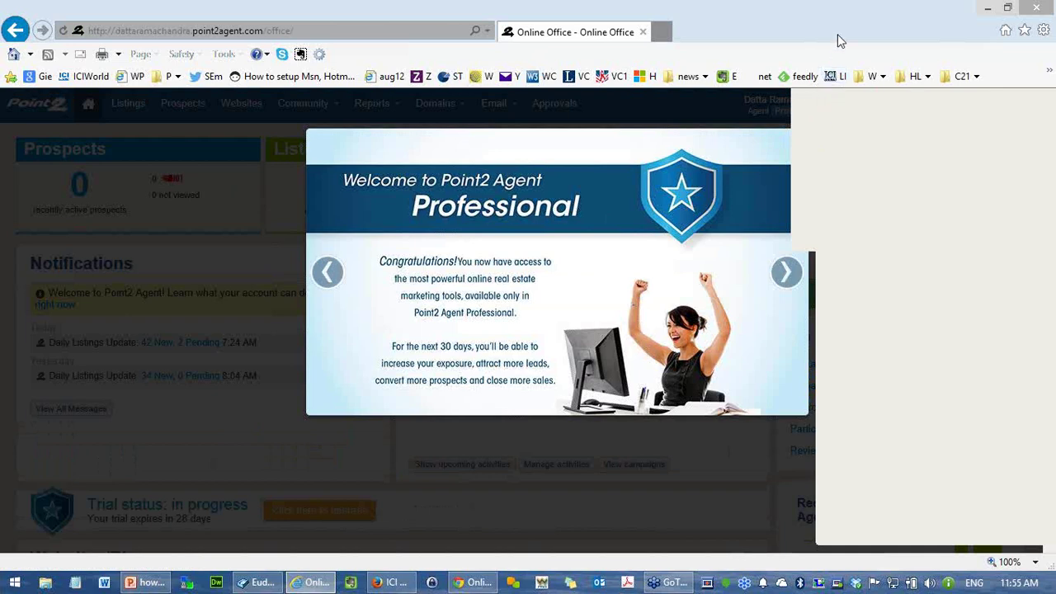
Step: Dismiss the Point2 Agent Professional welcome message and open the published agent site for editing
left_click(796, 142)
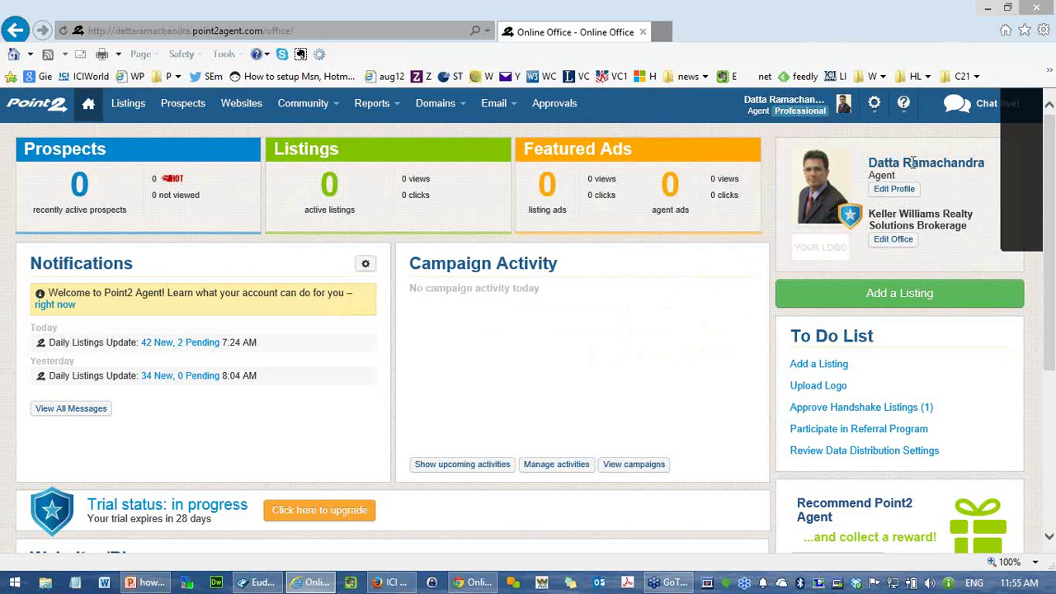
left_click_drag(902, 162, 868, 163)
left_click(245, 110)
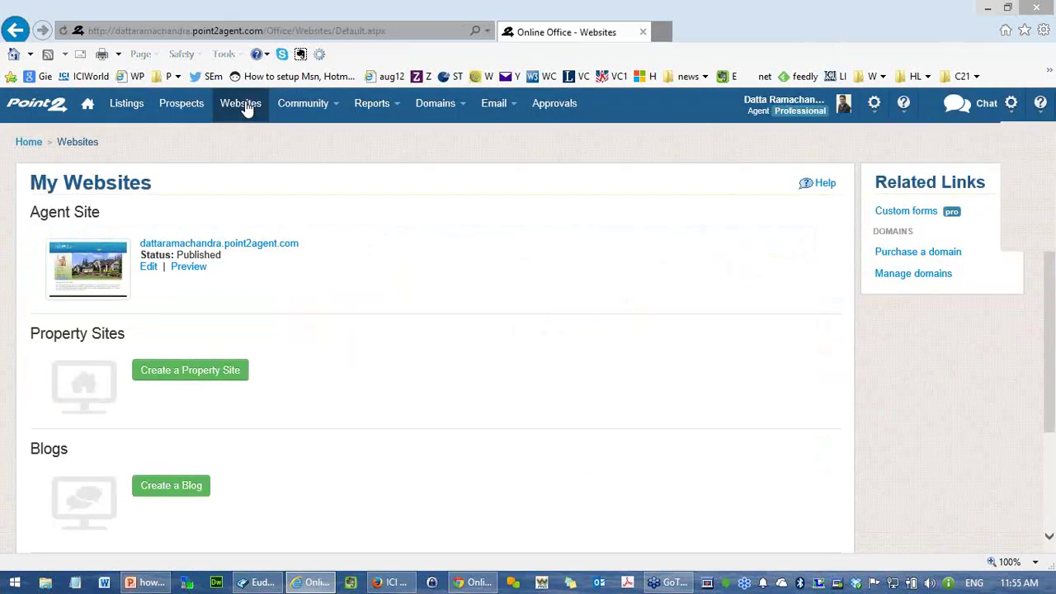
left_click(150, 272)
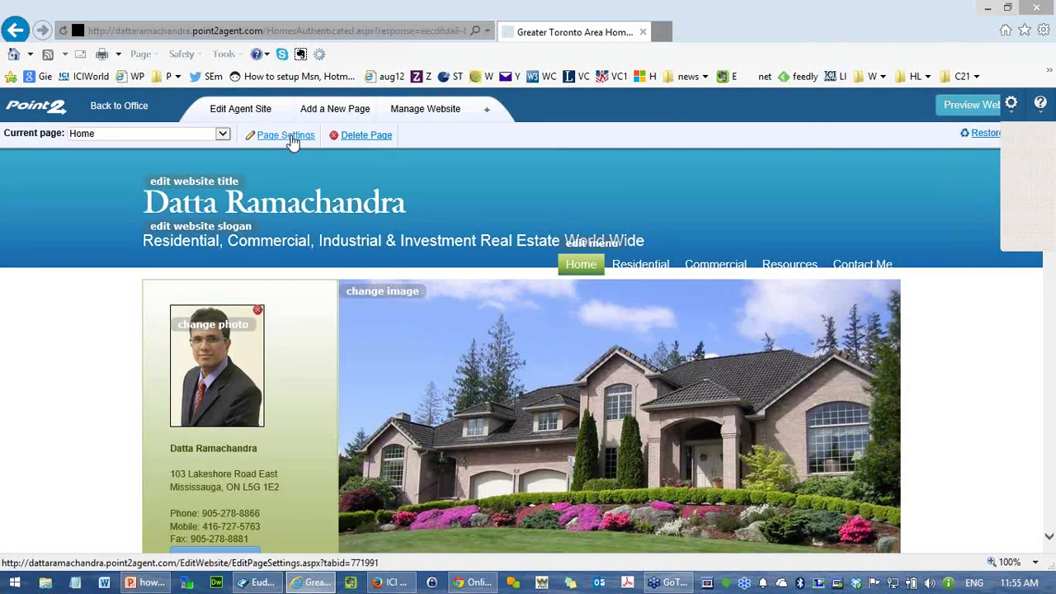
Step: Look through the site's list of pages and open the page settings of the Home page
left_click(223, 135)
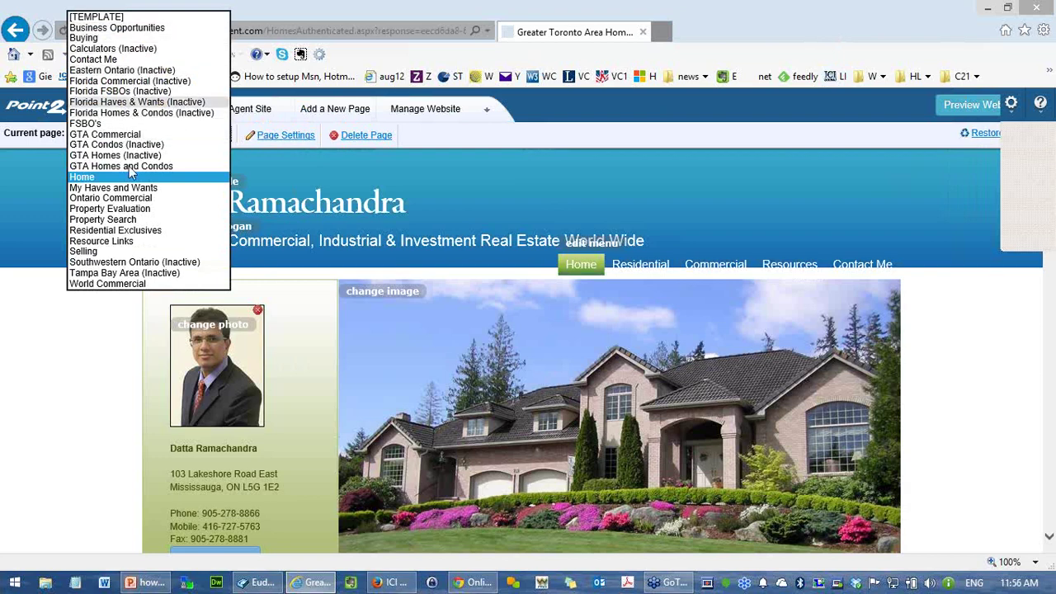
left_click(73, 392)
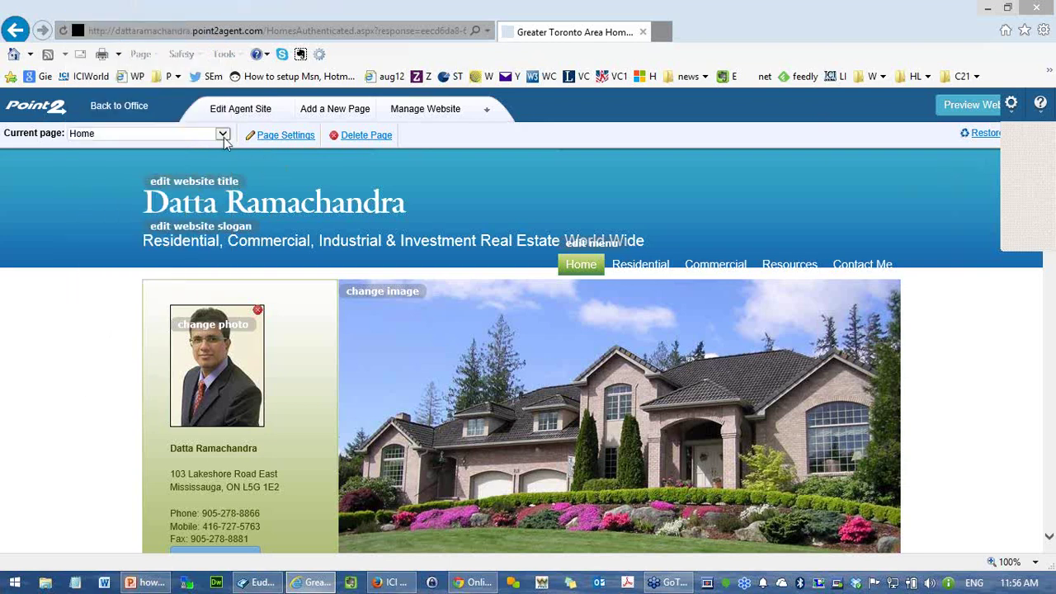
left_click(176, 136)
left_click(999, 345)
left_click_drag(1050, 240, 910, 212)
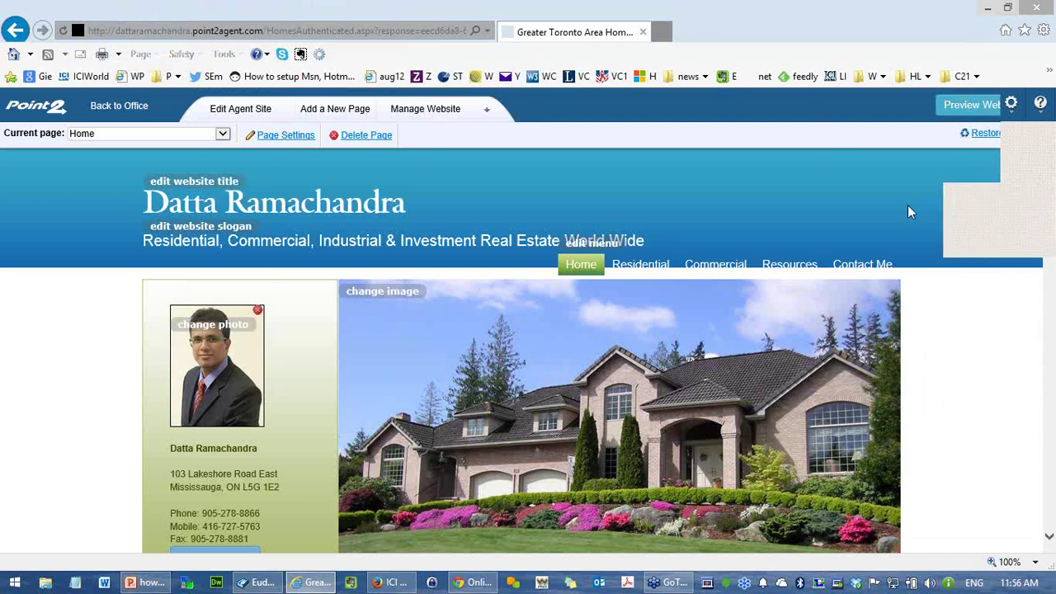
left_click(289, 137)
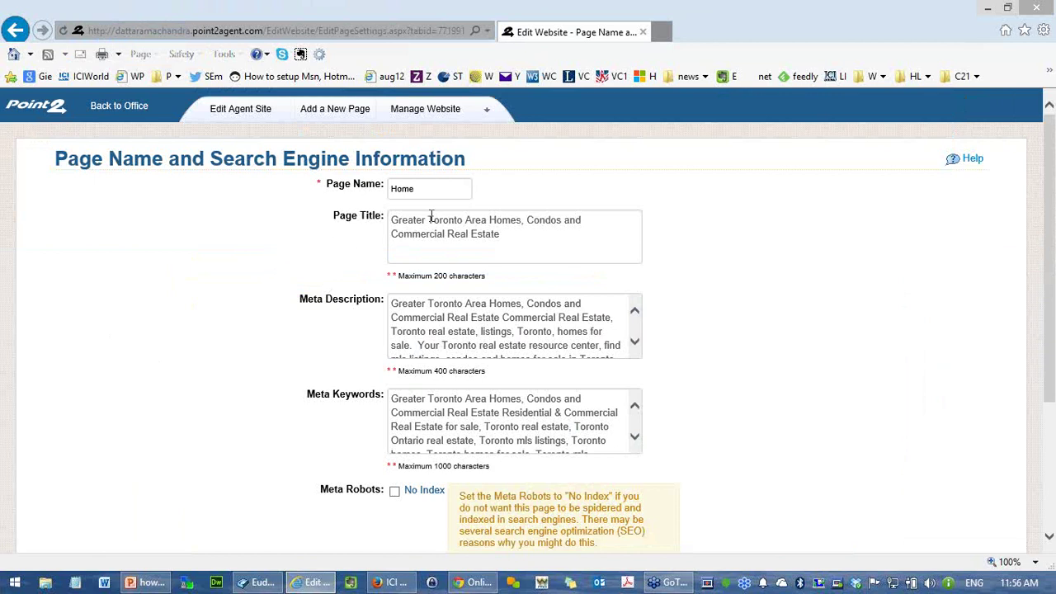
Step: Examine the Page Name, Page Title, Meta Description and Meta Keywords fields of the Home page
left_click_drag(382, 216, 332, 216)
triple_click(342, 186)
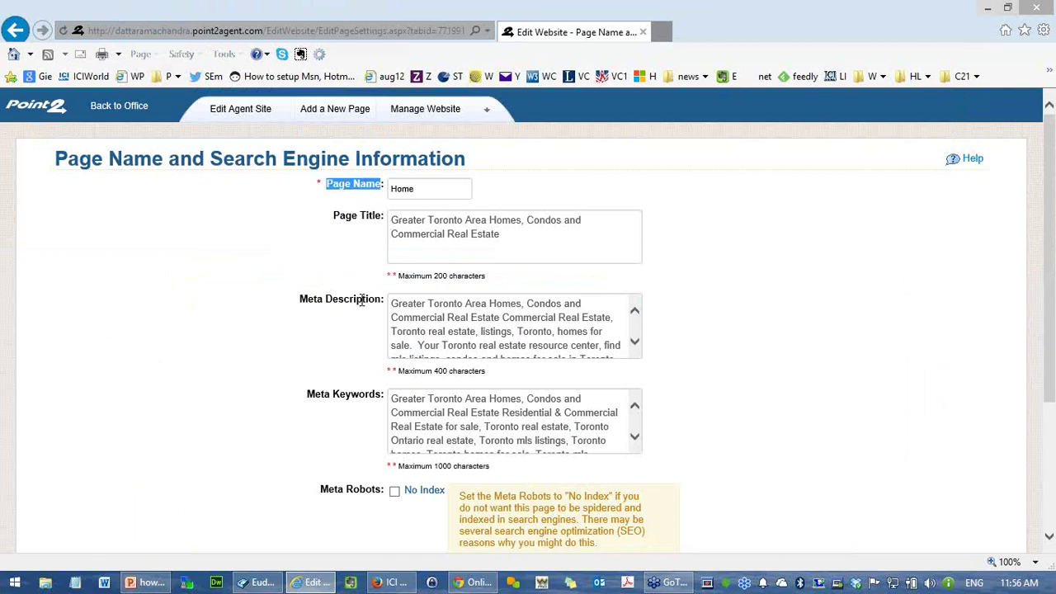
triple_click(318, 297)
double_click(363, 395)
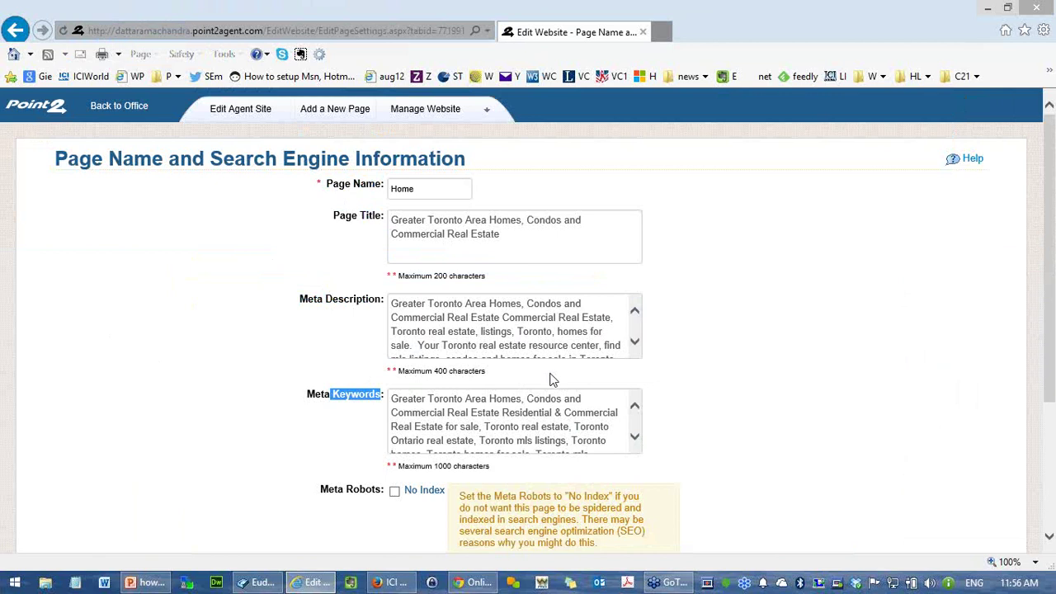
left_click(741, 300)
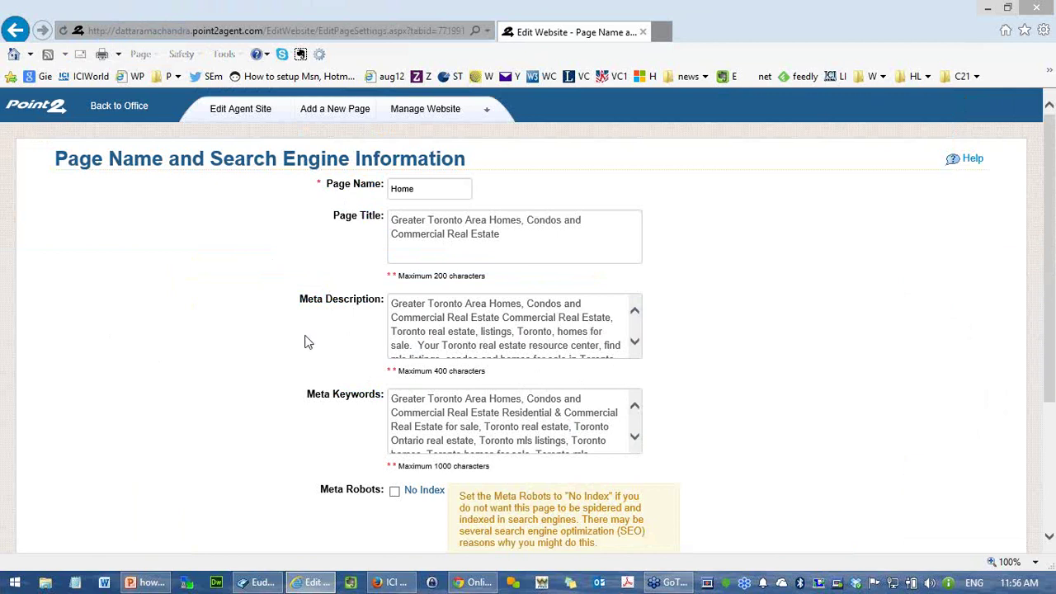
triple_click(361, 215)
left_click(345, 257)
Step: Try to replace "Toronto" in the page title with "Missi"
left_click(462, 221)
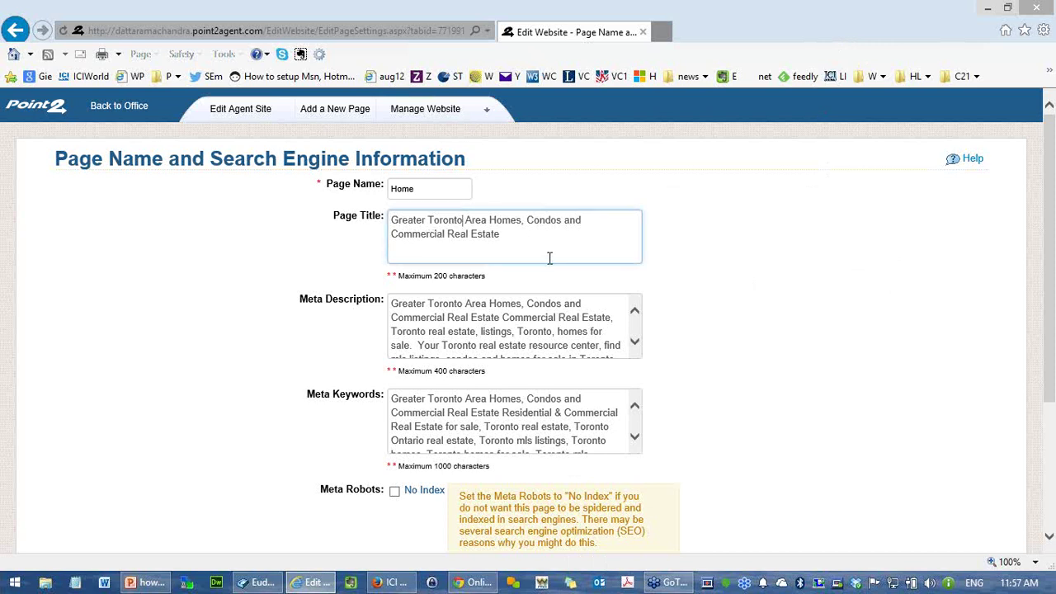
key("ctrl+End")
key("BackSpace")
key("BackSpace")
key("BackSpace")
key("BackSpace")
key("BackSpace")
key("BackSpace")
key("BackSpace")
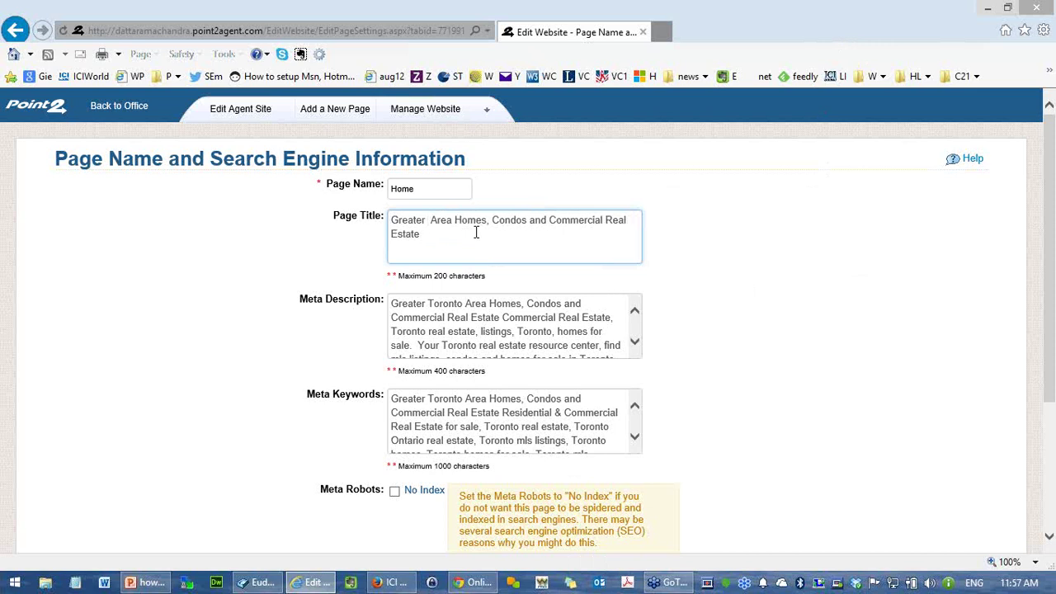
type("Missis")
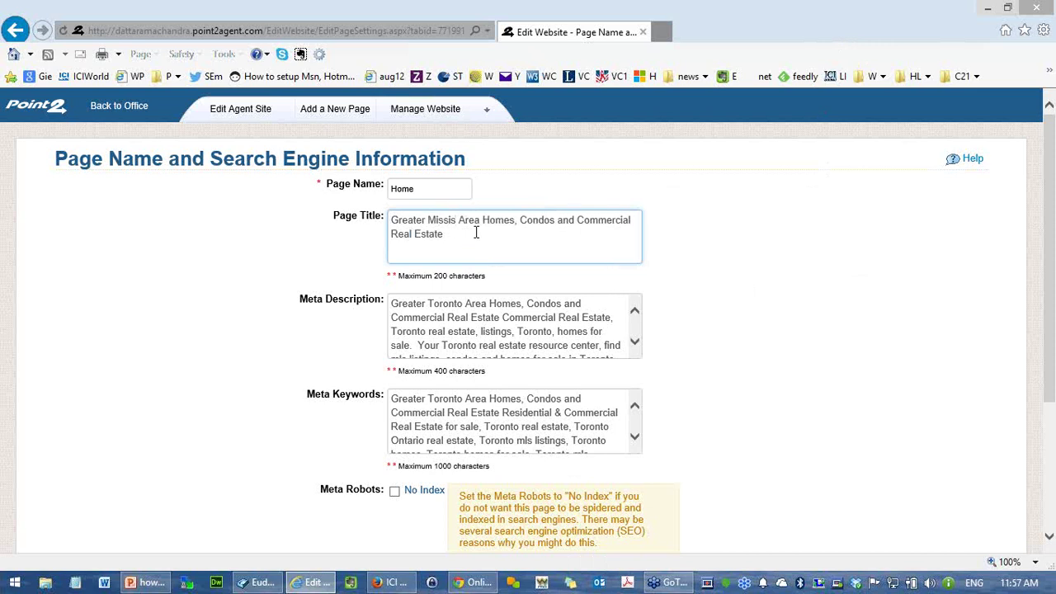
key("BackSpace")
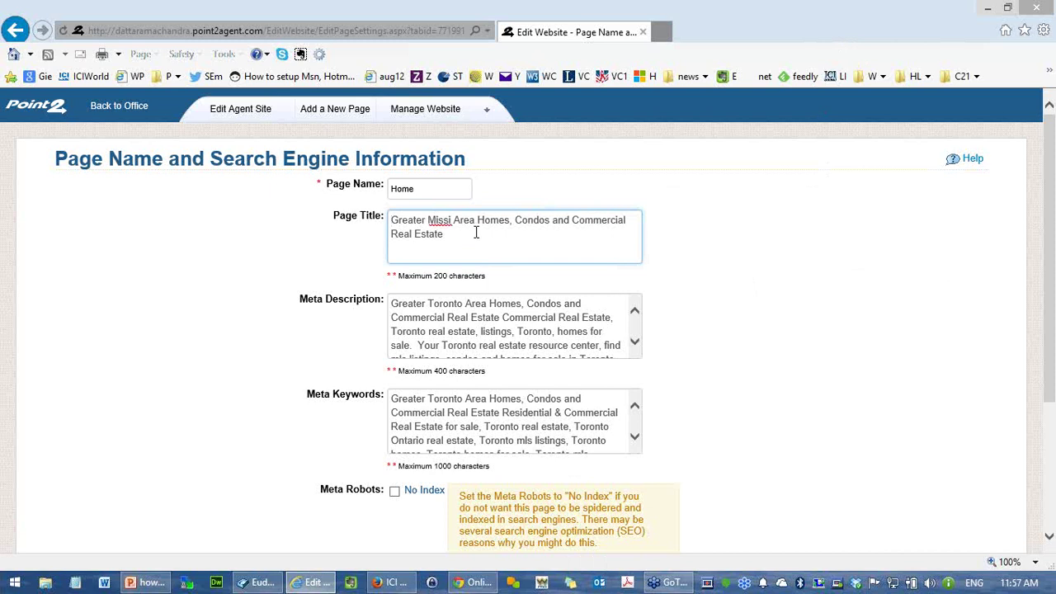
Step: Insert "Mississauga, Brampton, Milton and" before "Greater" at the start of the page title
type("Mississa")
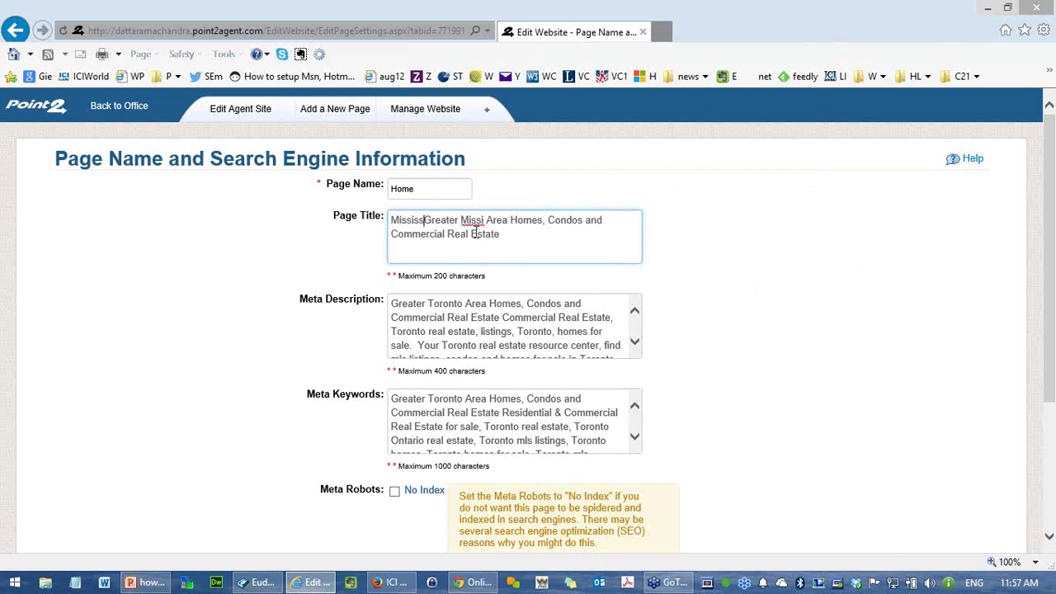
type("uga")
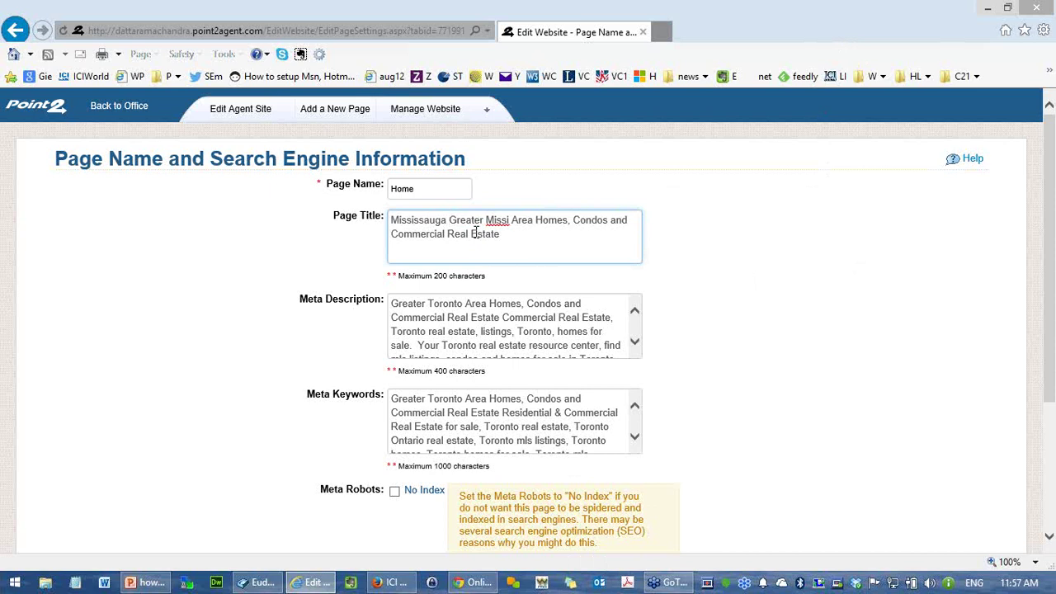
key("BackSpace")
type(", ")
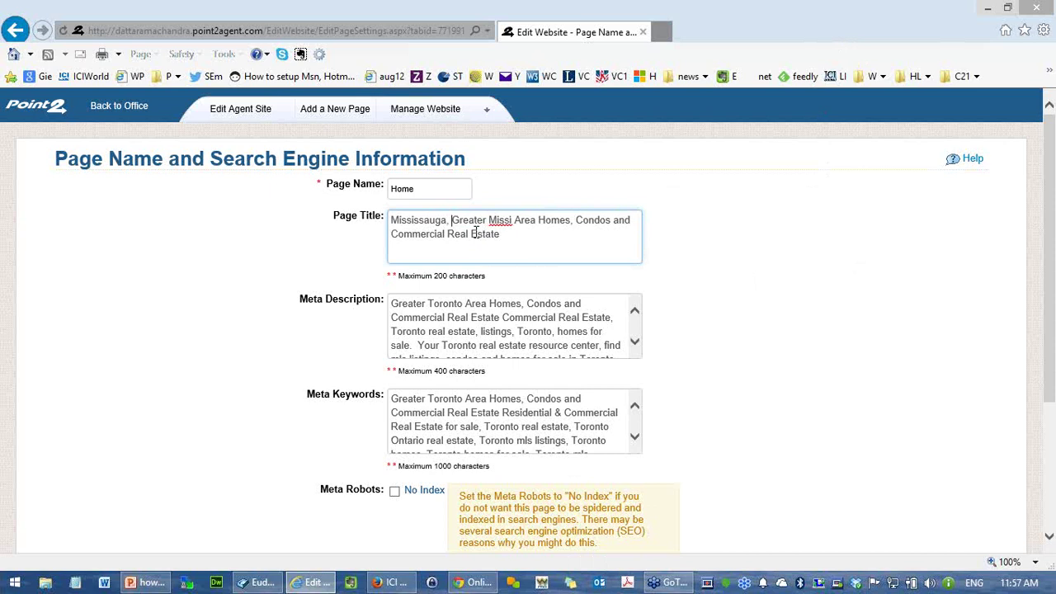
type("Brampton, ")
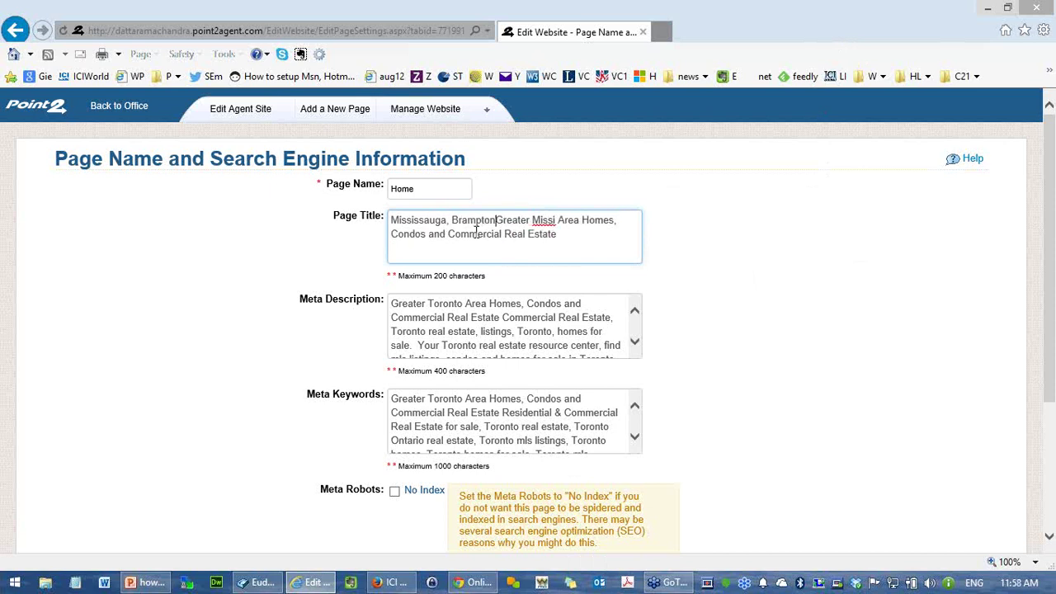
type("Milton")
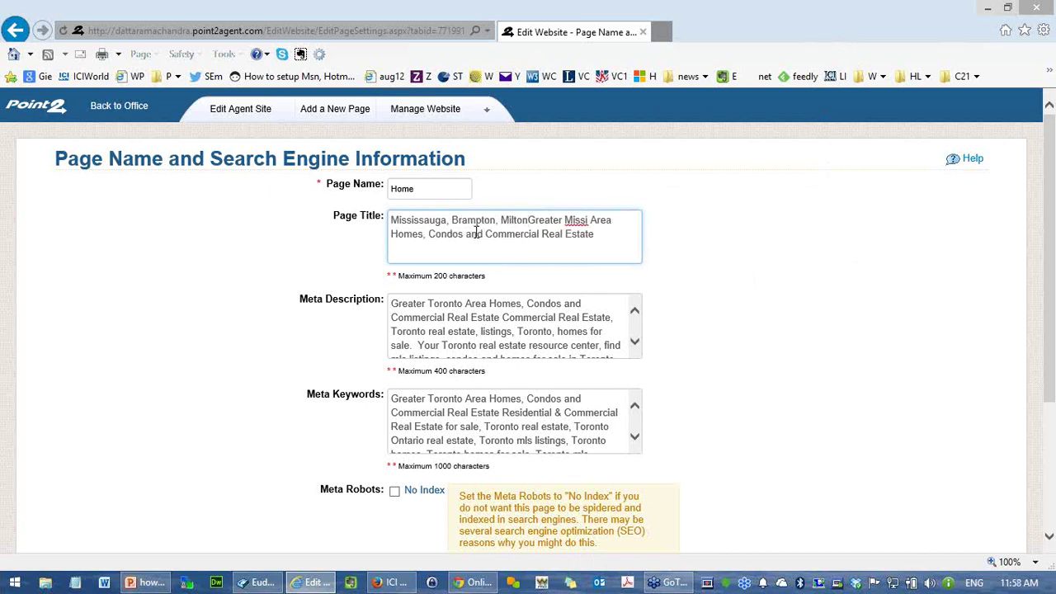
type(" and Greater ")
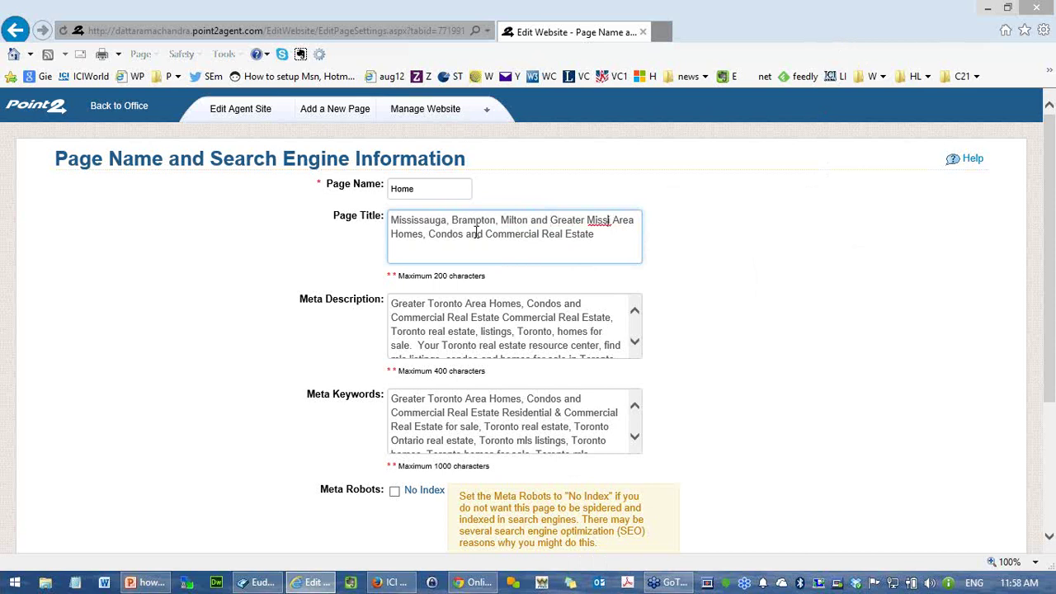
Step: Insert "Toronto Area," after "Greater" in the page title
type("Toronto,")
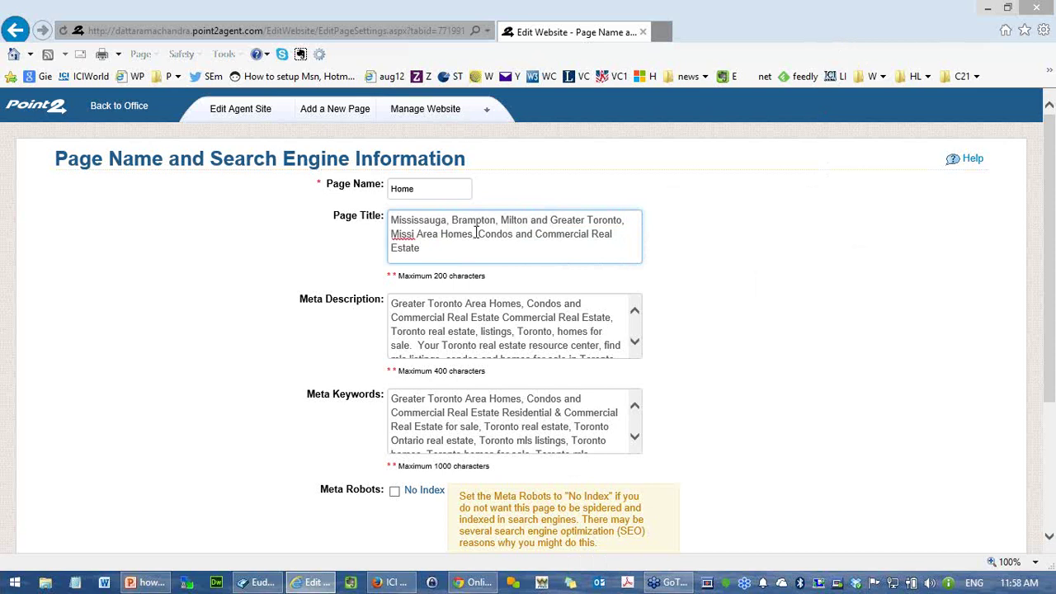
key("BackSpace")
key("BackSpace")
type("Area,")
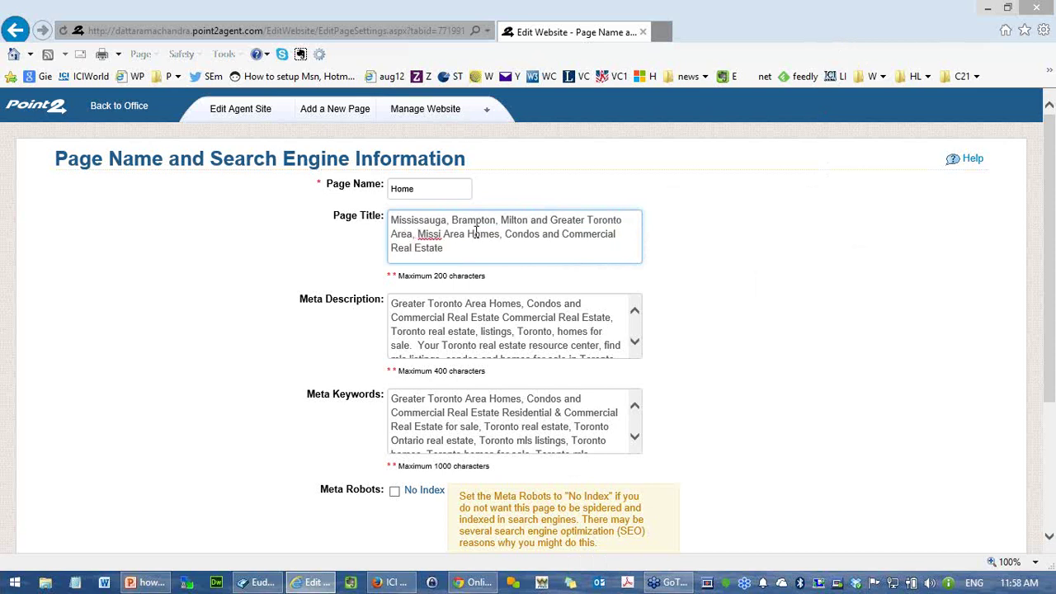
Step: Delete the leftover "Missi Area" before "Homes" in the page title
key("Delete")
key("Delete")
key("Delete")
key("Delete")
key("Delete")
key("Delete")
key("Delete")
key("Delete")
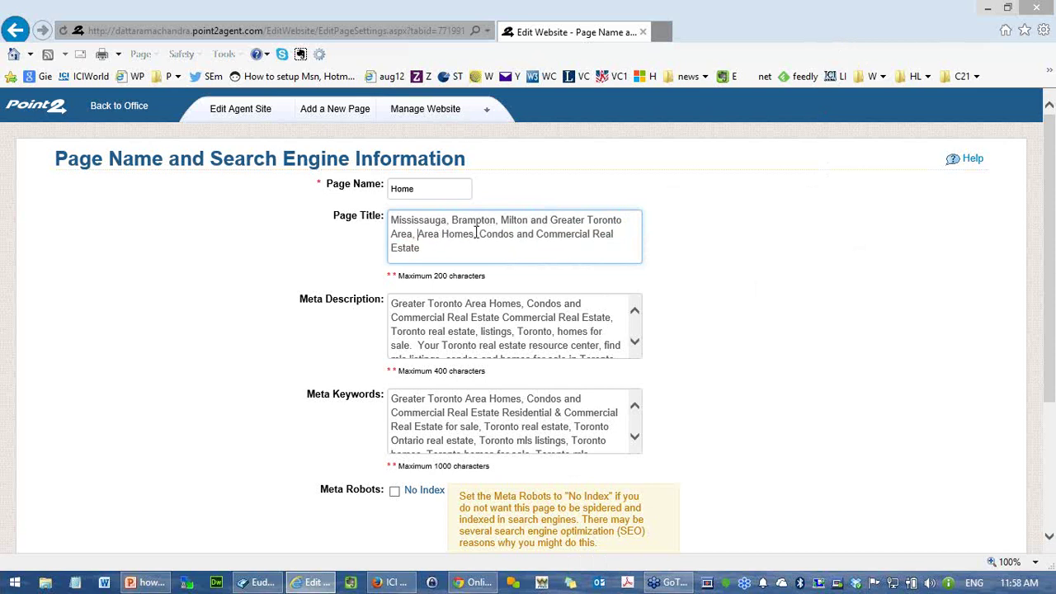
key("Delete")
key("Delete")
key("Delete")
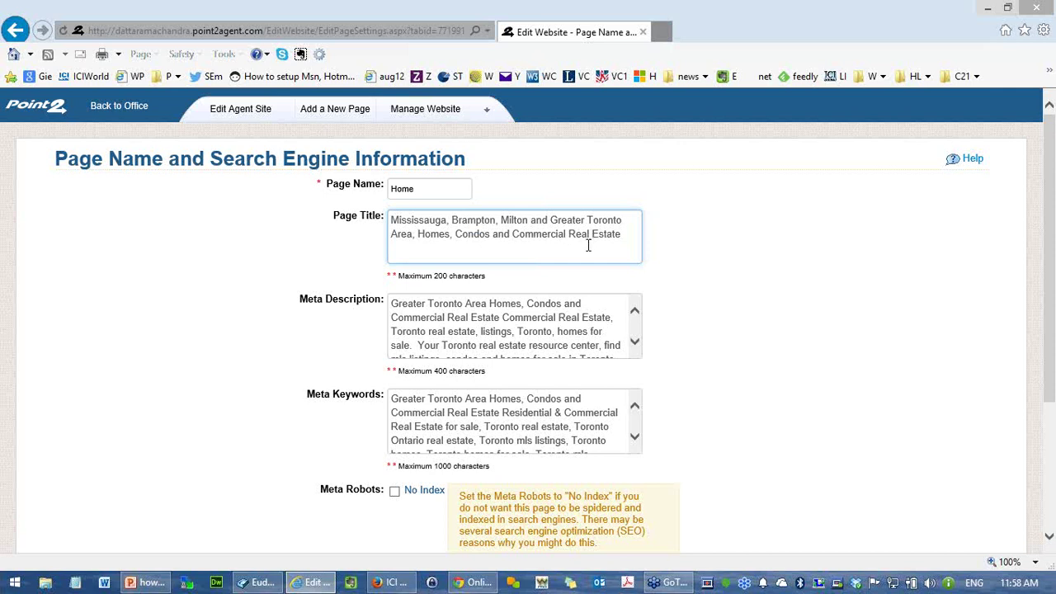
Step: Copy the full page title and paste it at the start of the Meta Description
left_click_drag(626, 235, 405, 224)
right_click(435, 220)
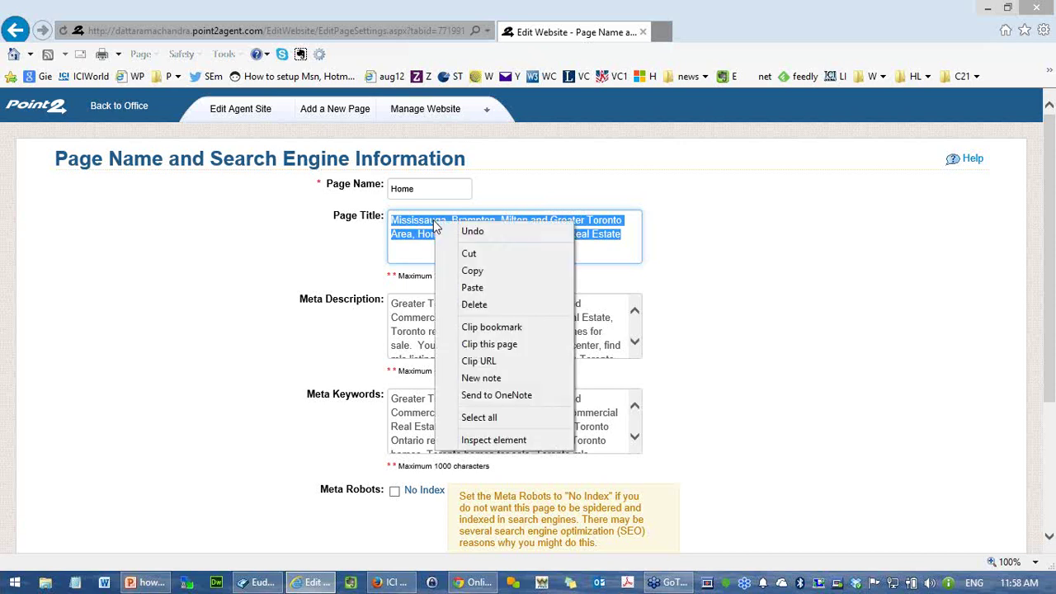
left_click(473, 272)
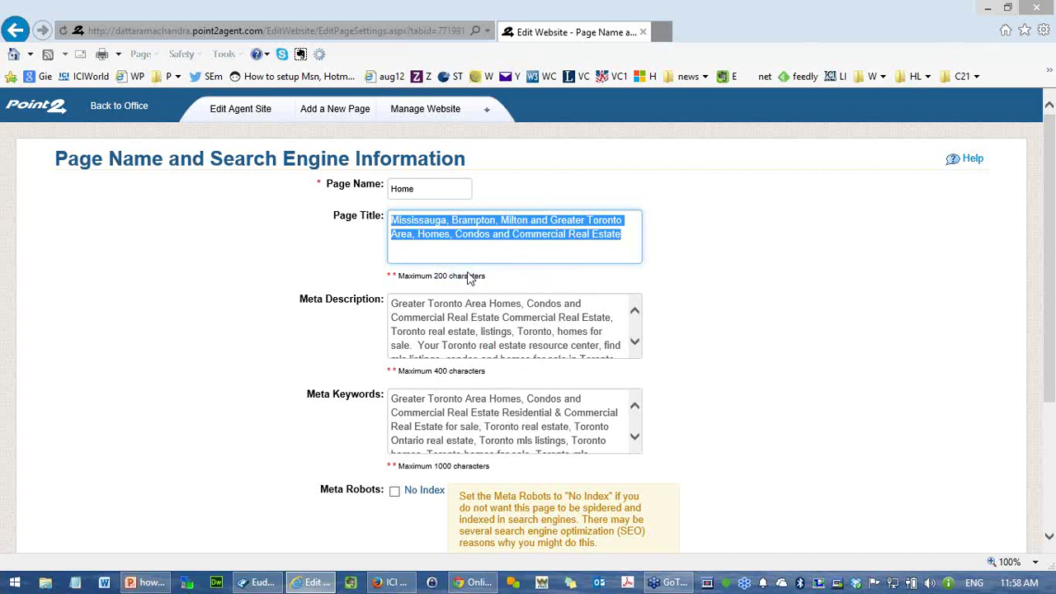
left_click(393, 304)
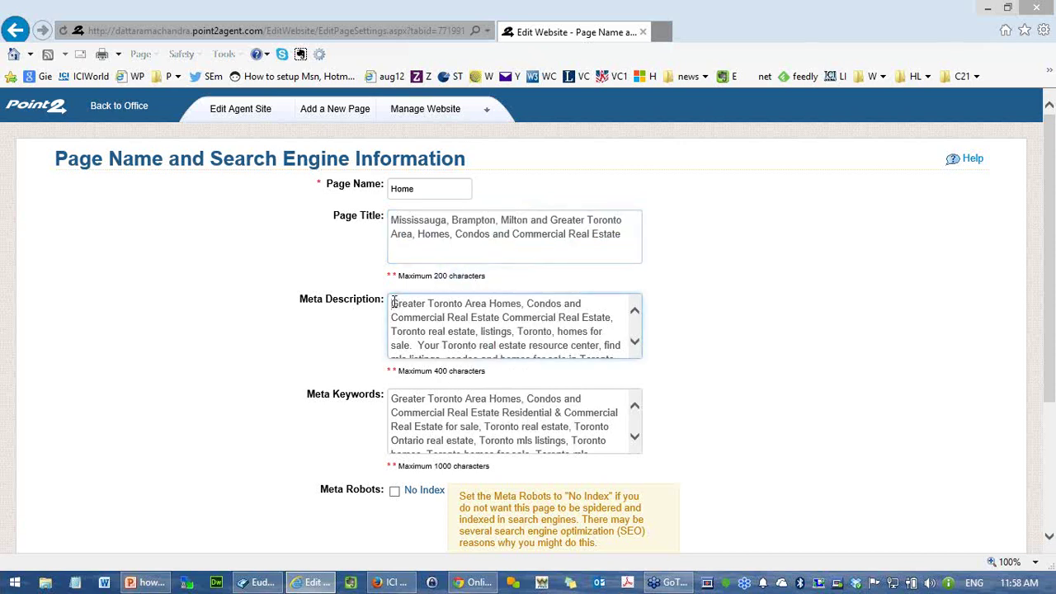
key("ctrl+v")
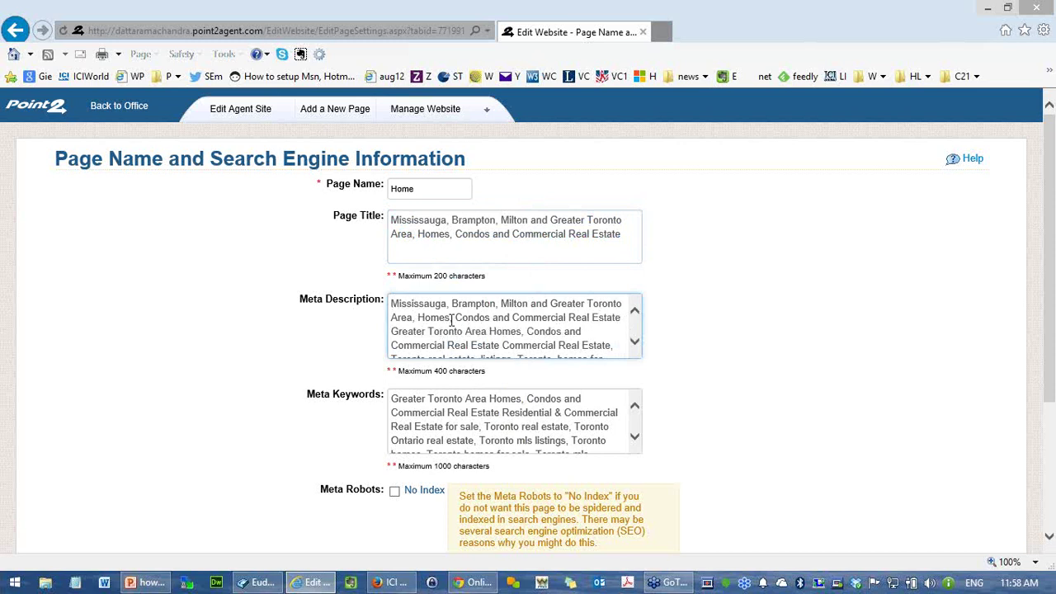
Step: Paste the copied page title at the start of the Meta Keywords
left_click_drag(453, 318, 391, 304)
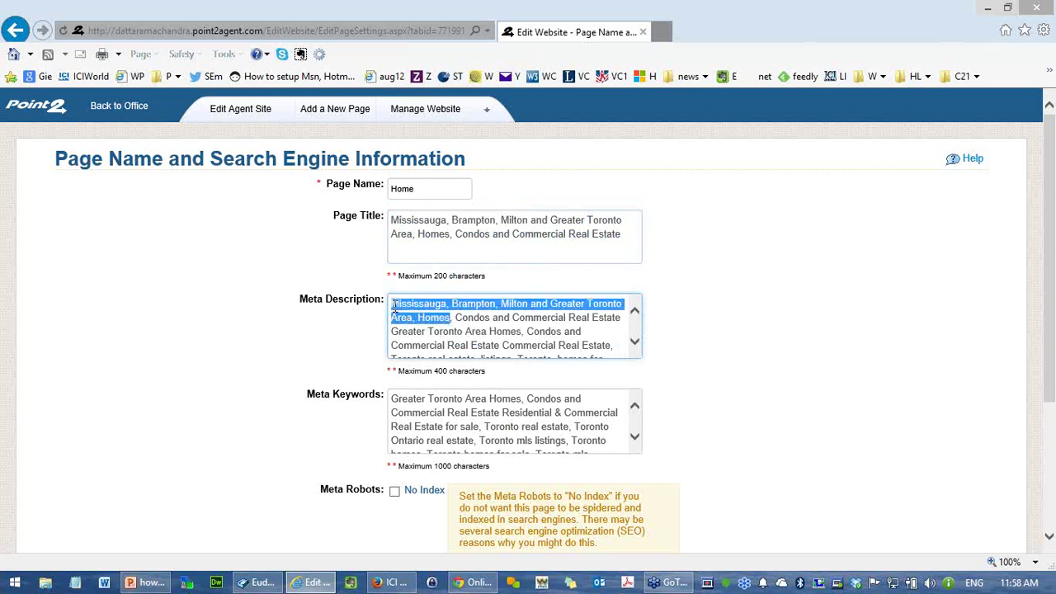
left_click(393, 398)
key("ctrl+v")
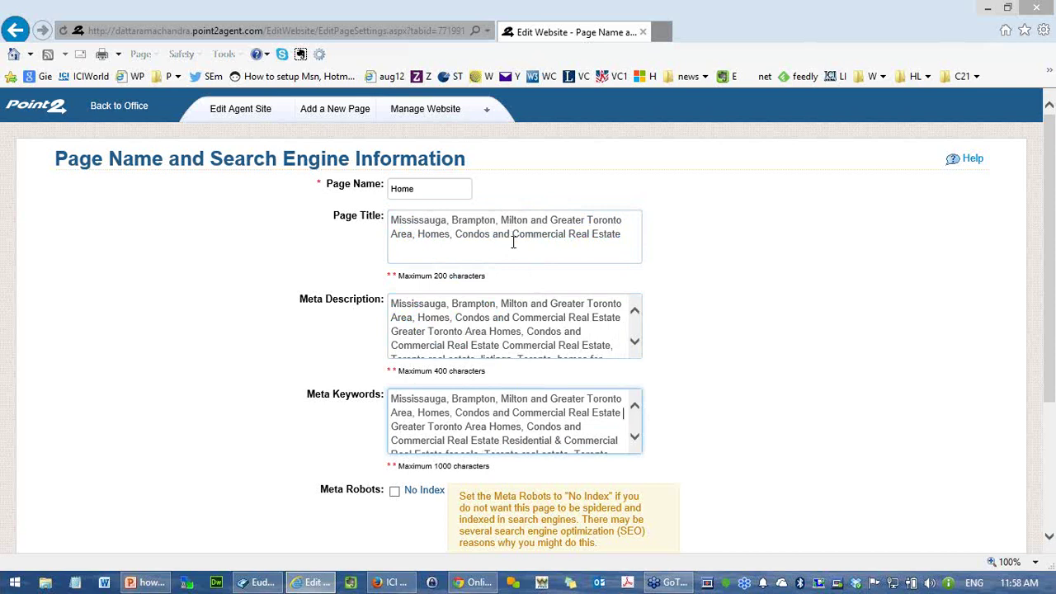
Step: Copy the page title again and compare it with the opening text of the Meta Description
left_click_drag(621, 235, 417, 225)
key("ctrl+c")
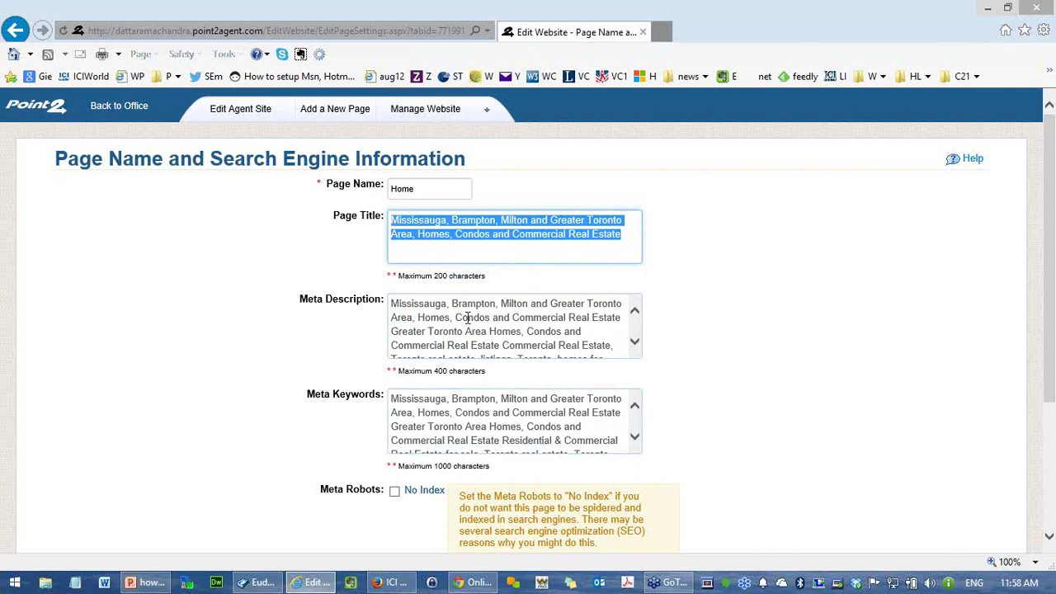
left_click(501, 345)
left_click_drag(501, 345, 407, 306)
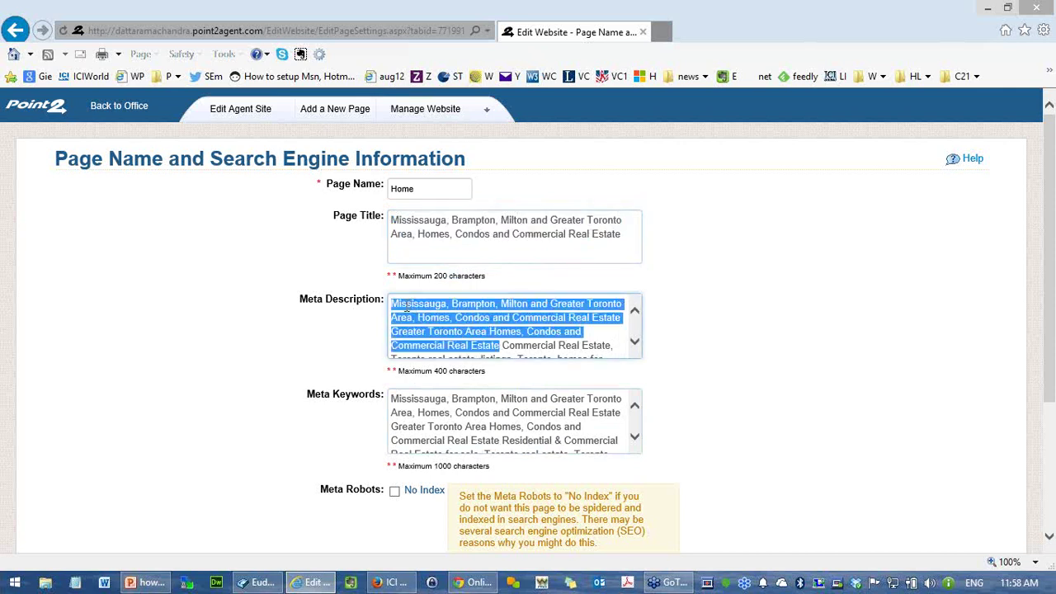
left_click(458, 314)
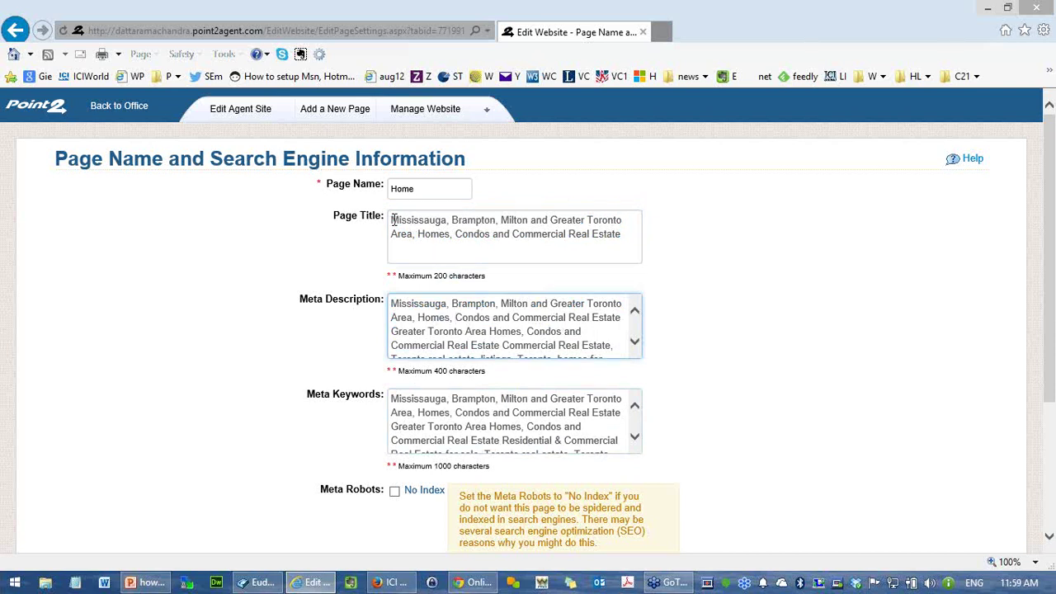
left_click_drag(392, 220, 591, 235)
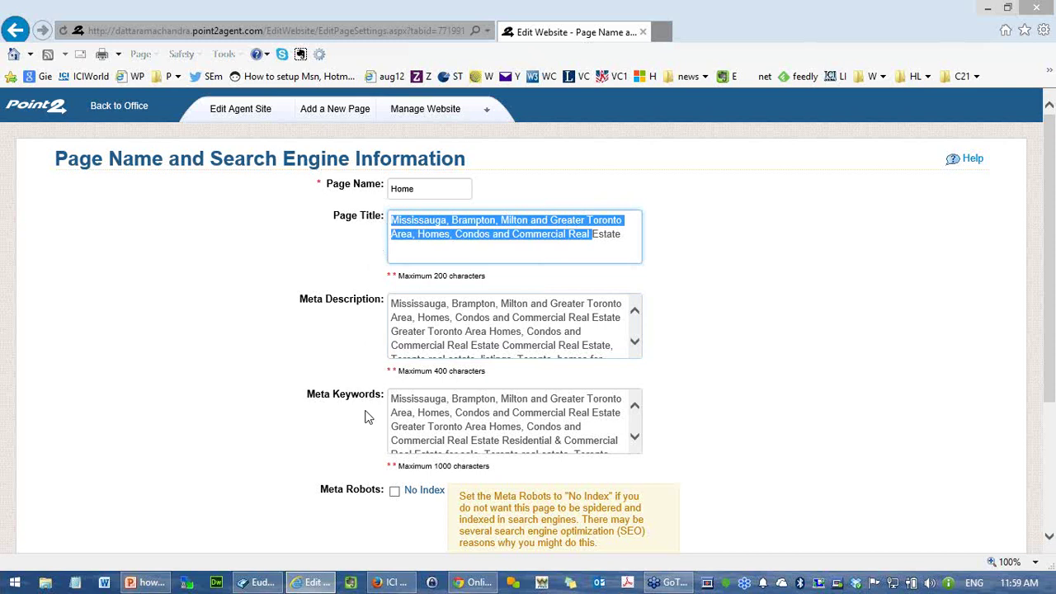
Step: Save the Home page's name and search engine settings
left_click(843, 254)
left_click_drag(1048, 261, 891, 440)
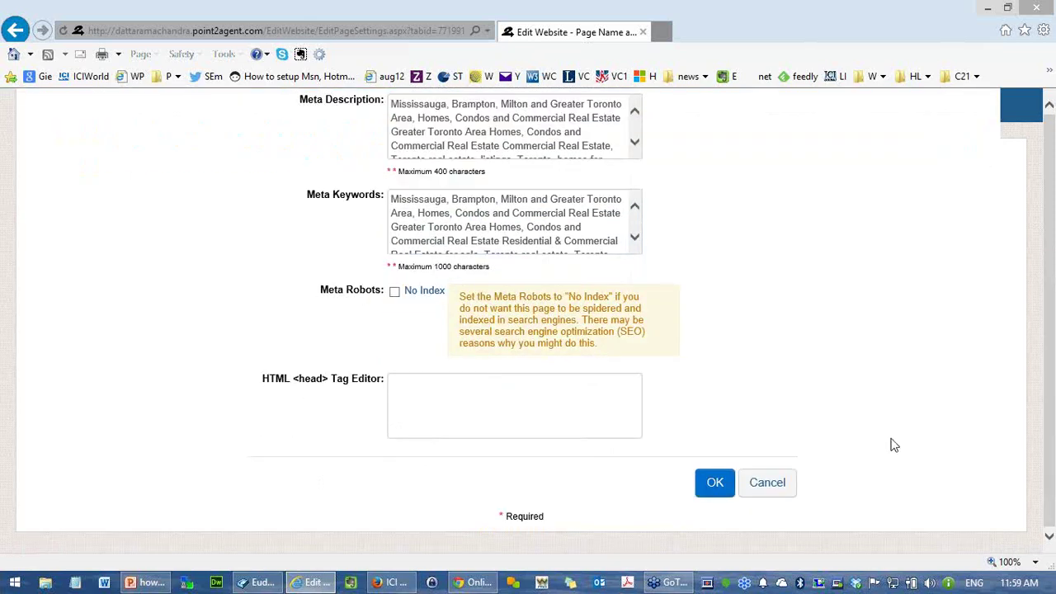
left_click(715, 483)
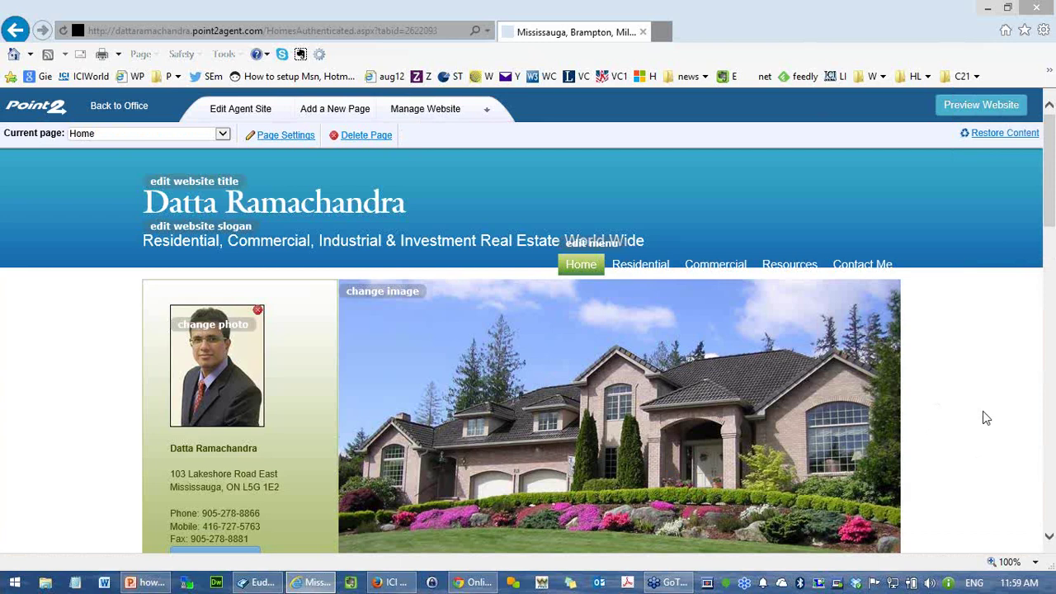
Step: Review the welcome sentence in the Home page's Center Column and open that custom content for editing
scroll(983, 412, "down", 4)
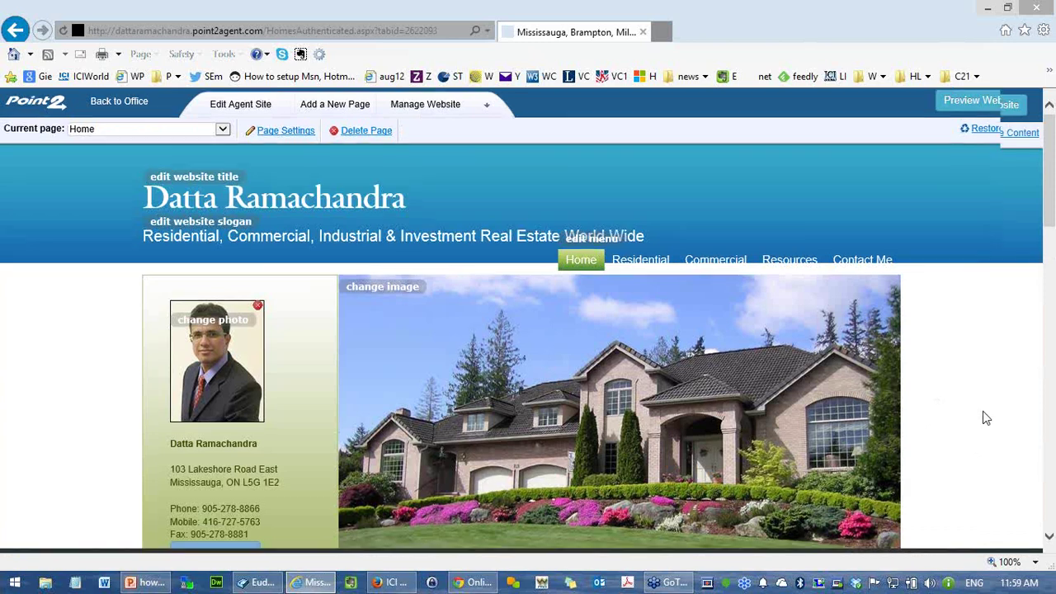
scroll(983, 418, "down", 1)
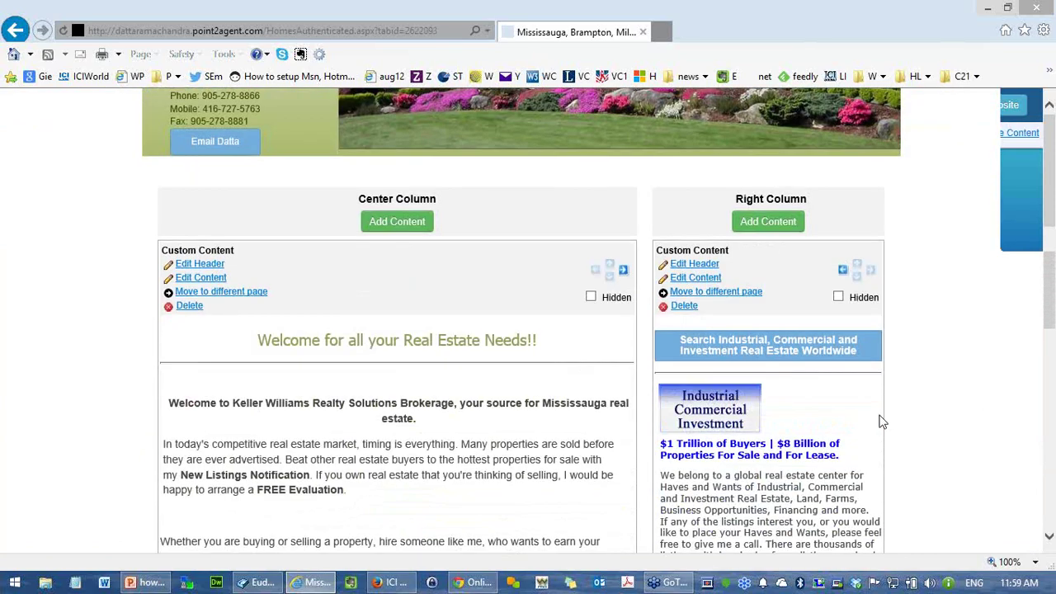
left_click_drag(234, 402, 455, 403)
left_click_drag(525, 403, 536, 417)
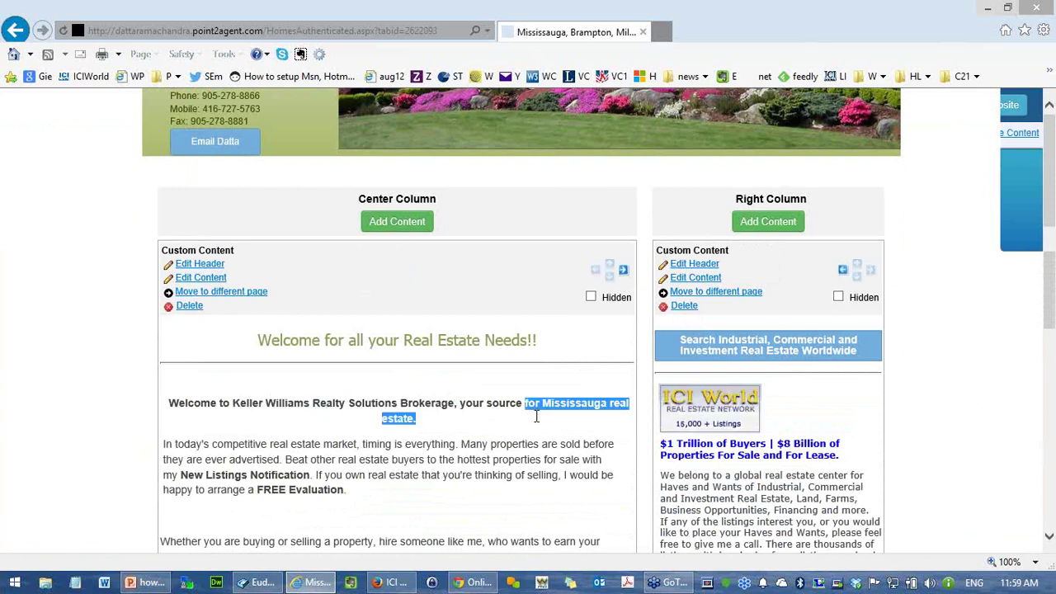
left_click(196, 280)
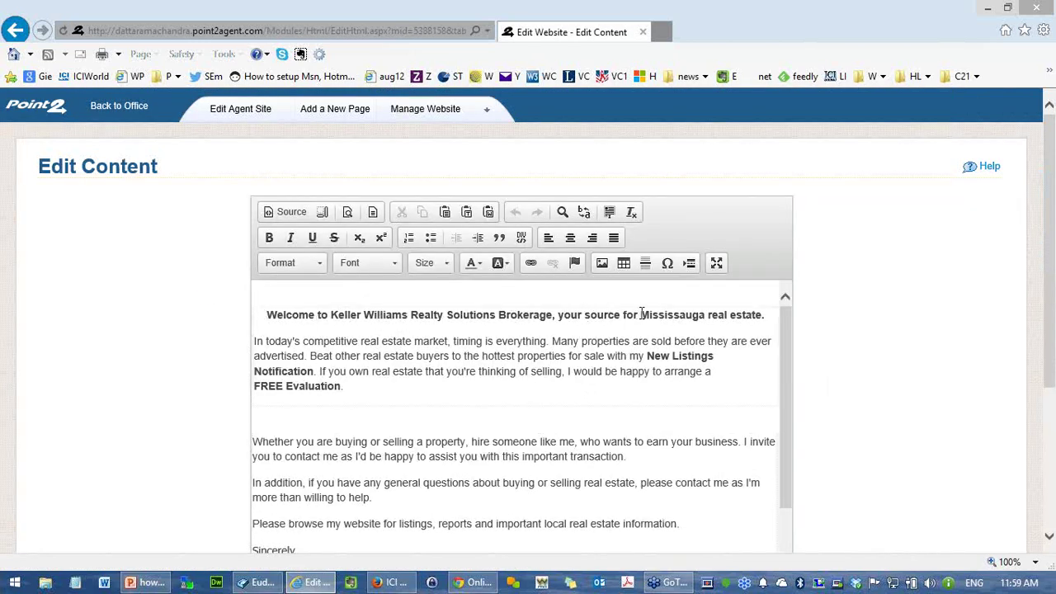
Step: Replace "Mississauga real estate" in the welcome sentence with the copied page title and make the whole sentence bold
left_click_drag(640, 314, 757, 314)
key("ctrl+v")
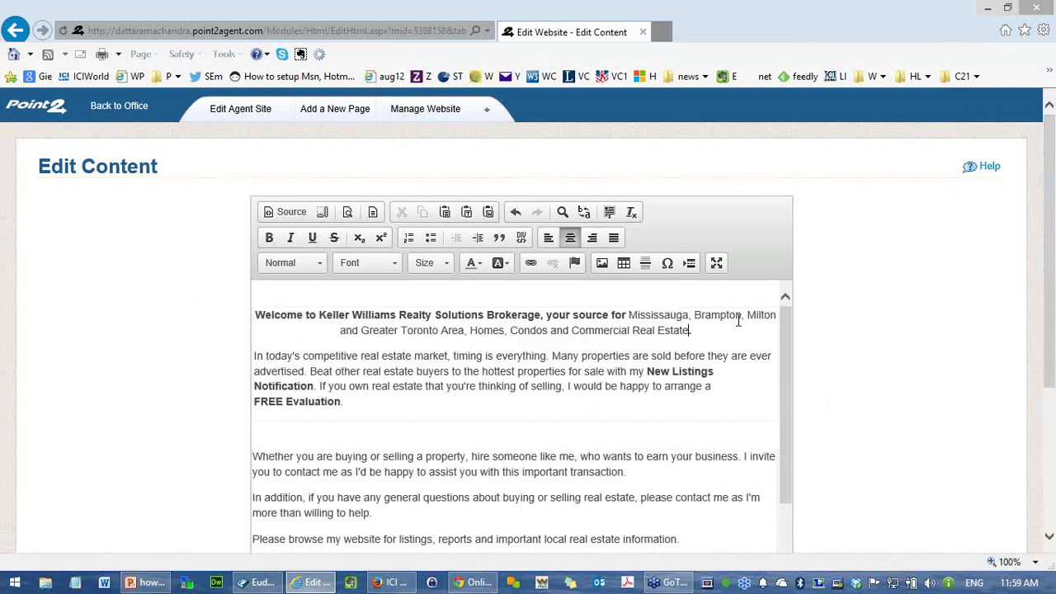
left_click_drag(691, 330, 250, 314)
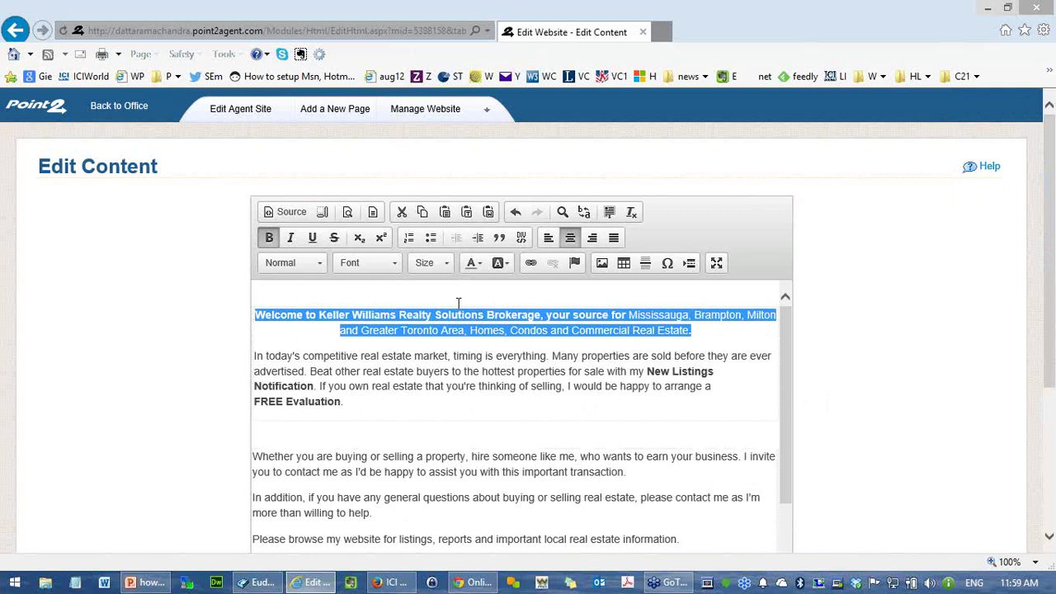
left_click(268, 238)
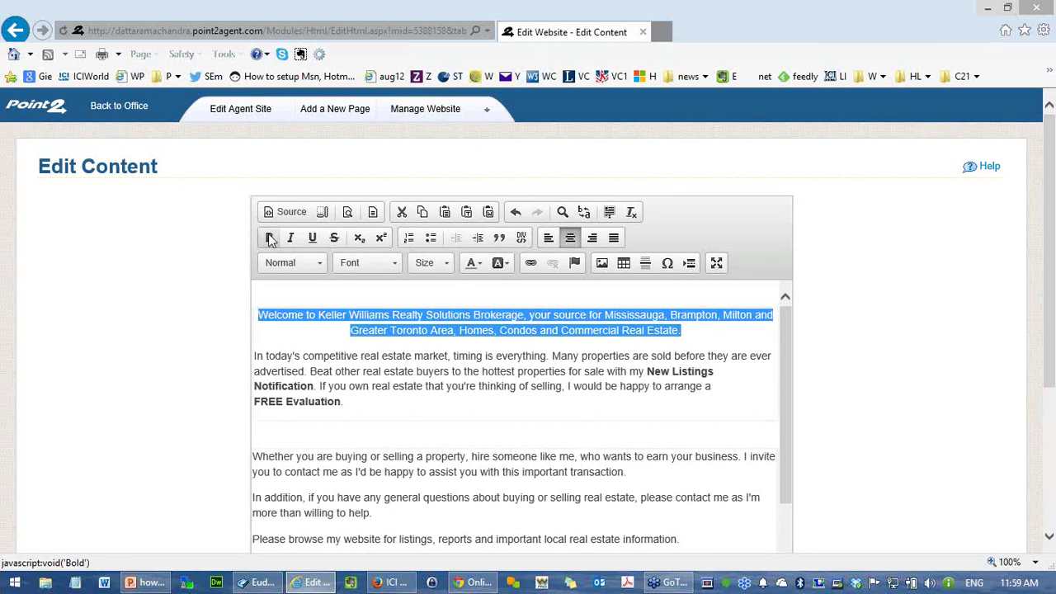
left_click(270, 238)
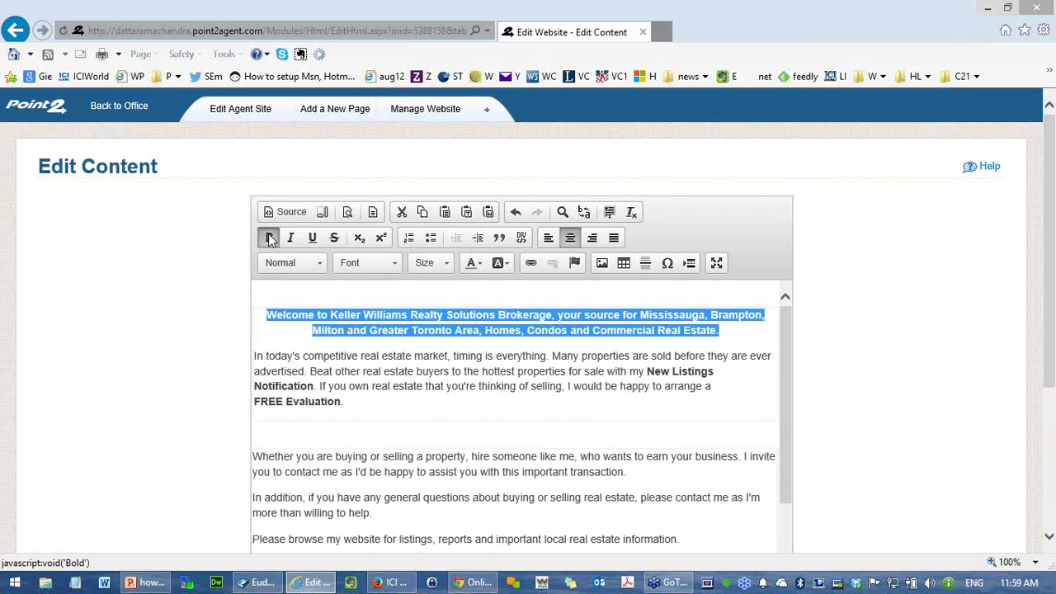
left_click(508, 345)
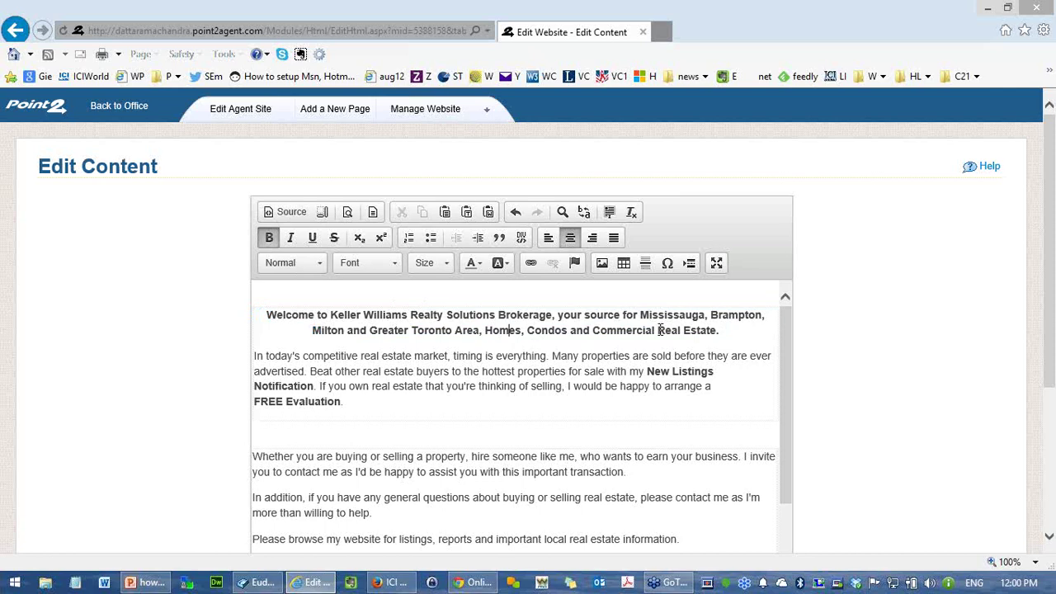
left_click(726, 330)
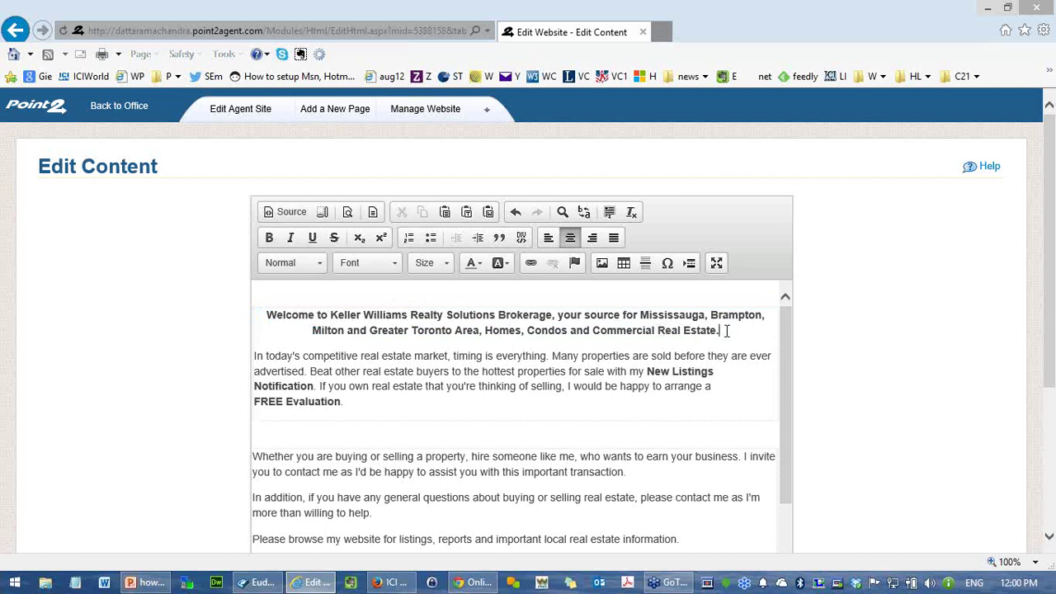
Step: Switch to PowerPoint and review the "Seven Items to the Top" slide full screen, ending the slide show after reading
left_click(396, 584)
left_click(396, 585)
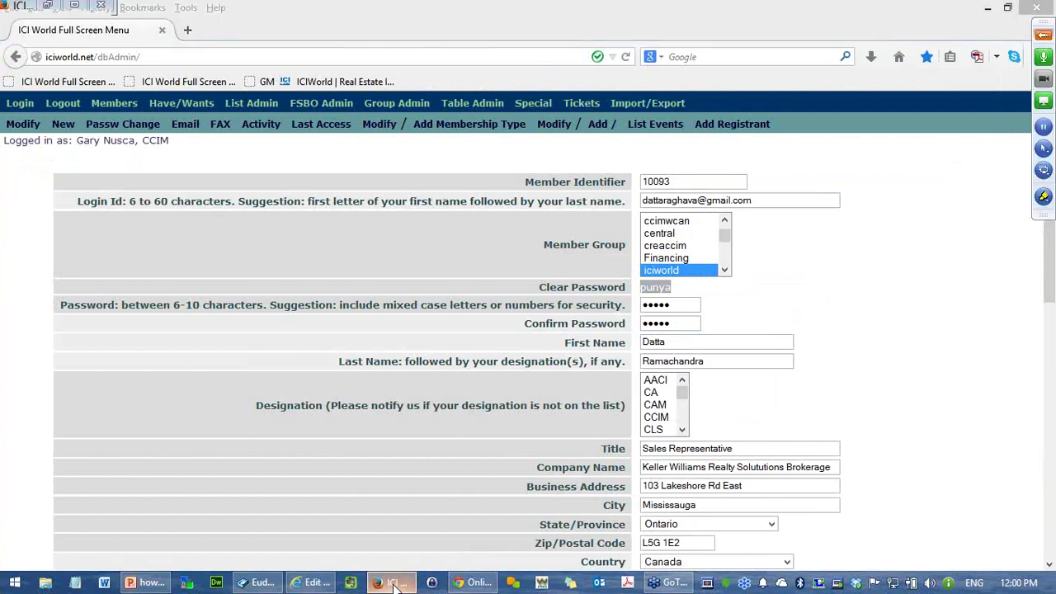
left_click(151, 584)
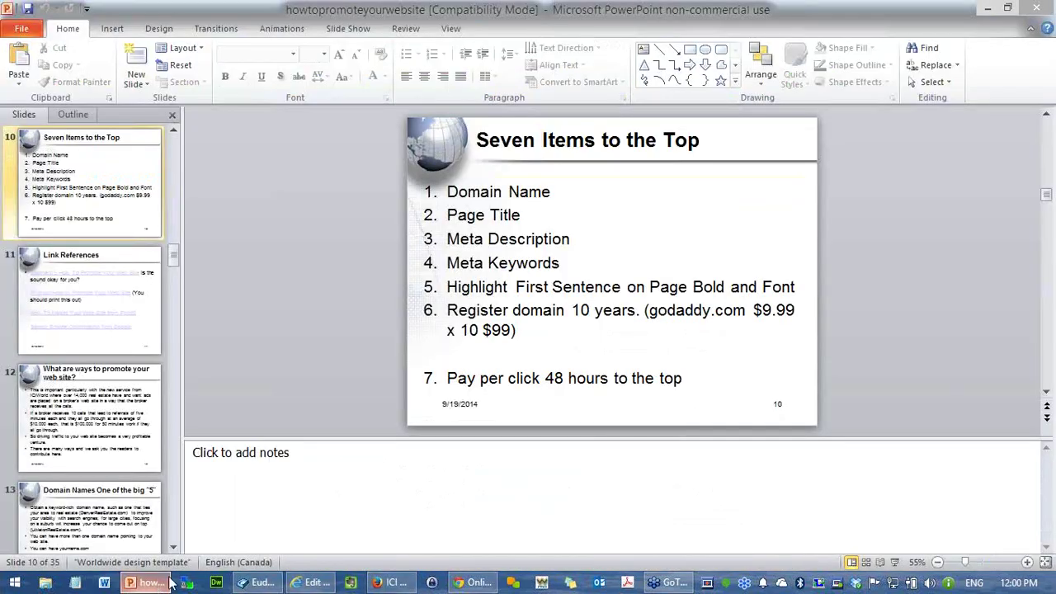
left_click(895, 562)
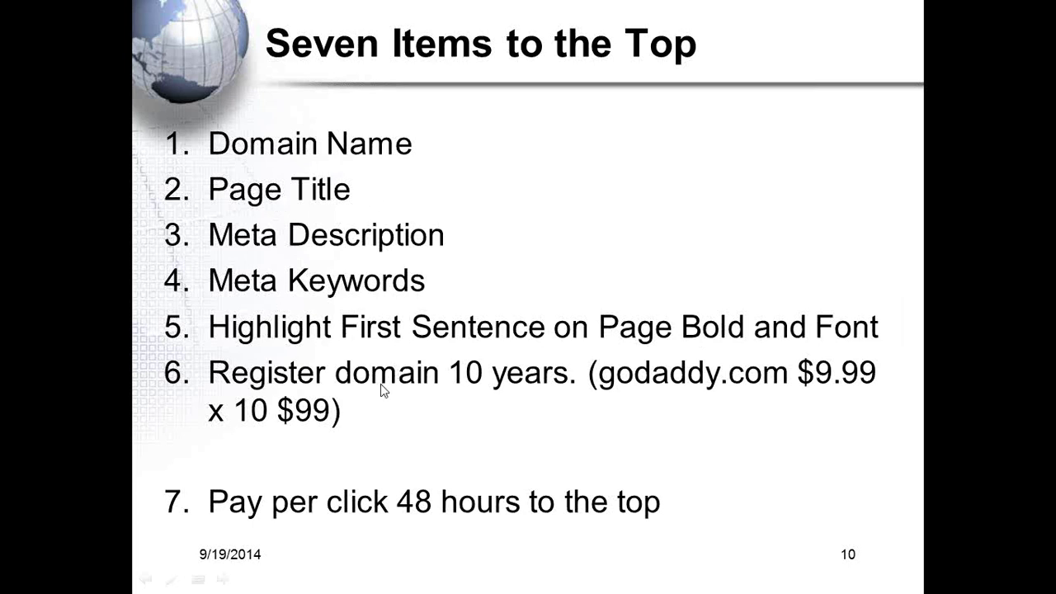
key("Escape")
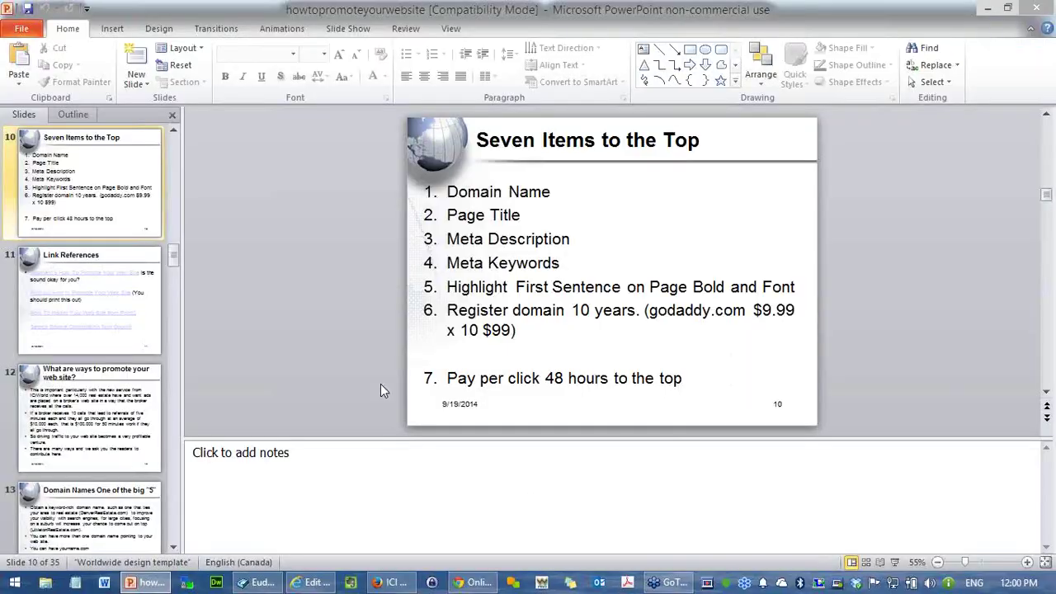
Step: Return to Internet Explorer and save the edited welcome content
key("alt+Tab")
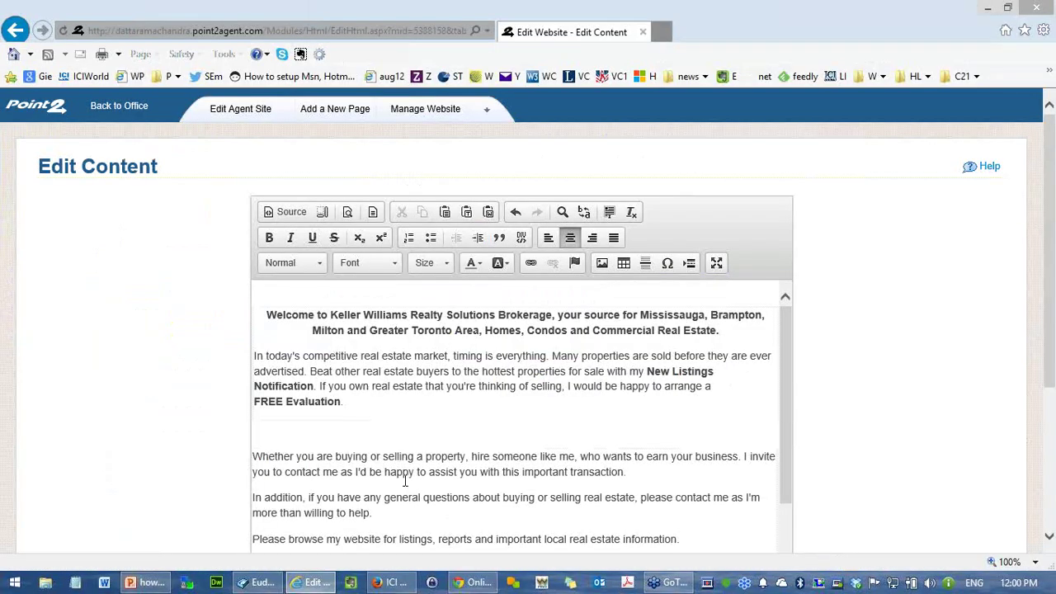
scroll(922, 429, "down", 3)
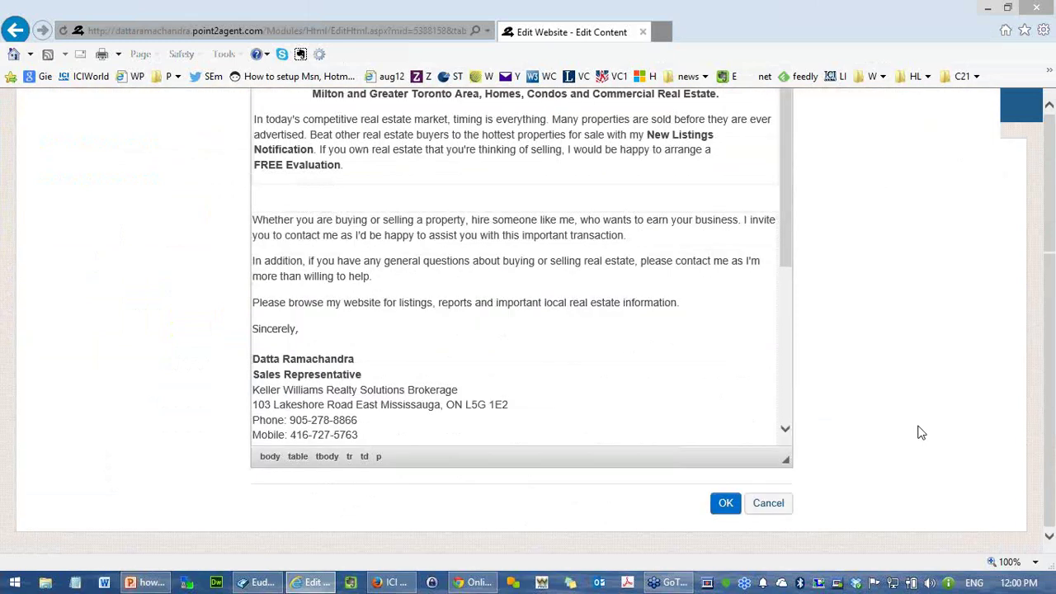
left_click(725, 504)
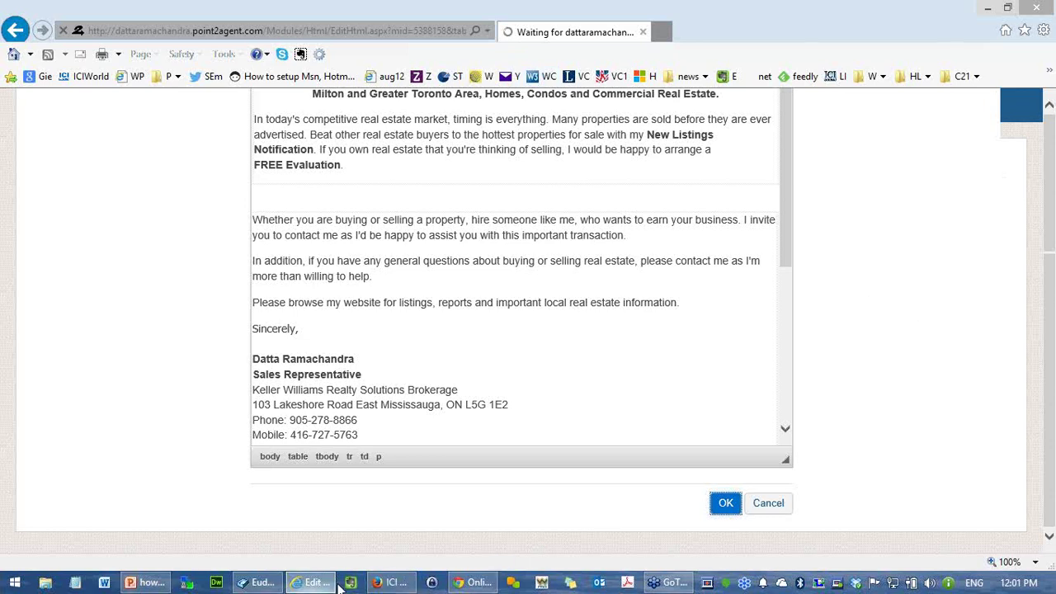
Step: Check the list of seven items in the PowerPoint presentation once more and return to Internet Explorer
left_click(154, 585)
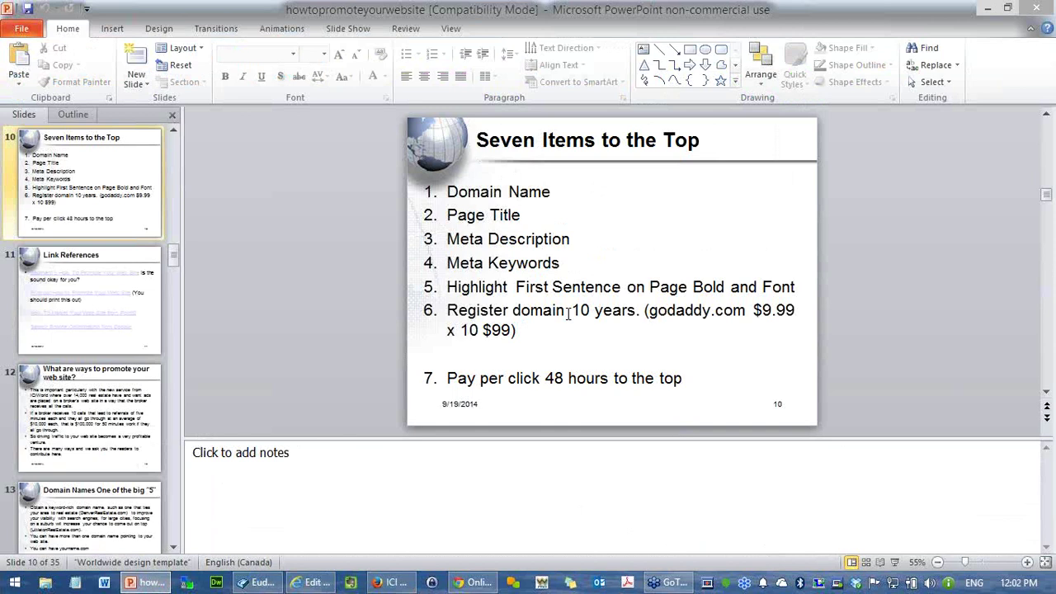
left_click(319, 588)
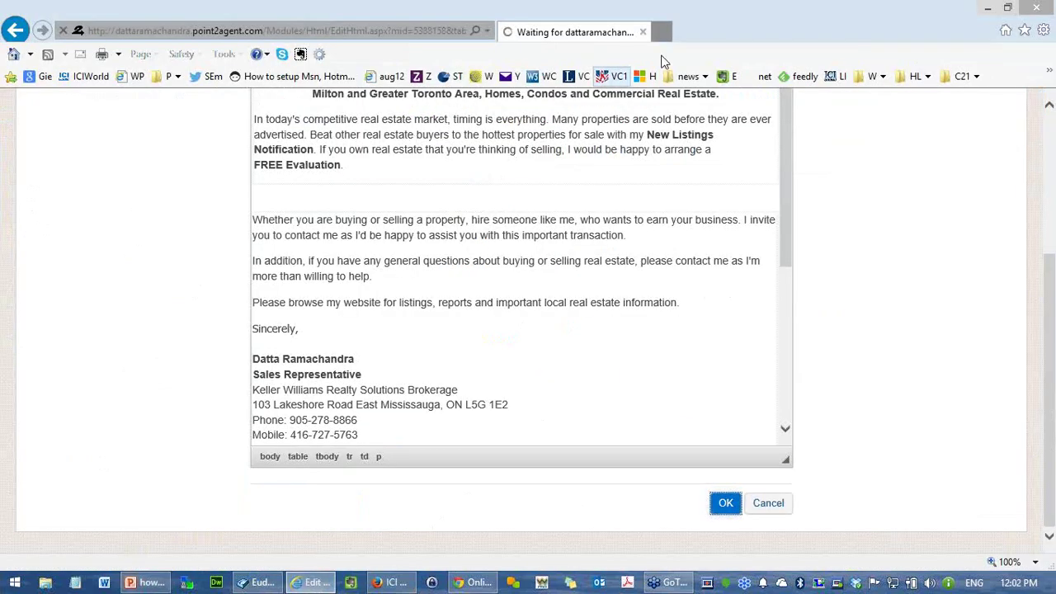
Step: Open Google in a new browser tab and search for "mississauga real estate"
left_click(663, 33)
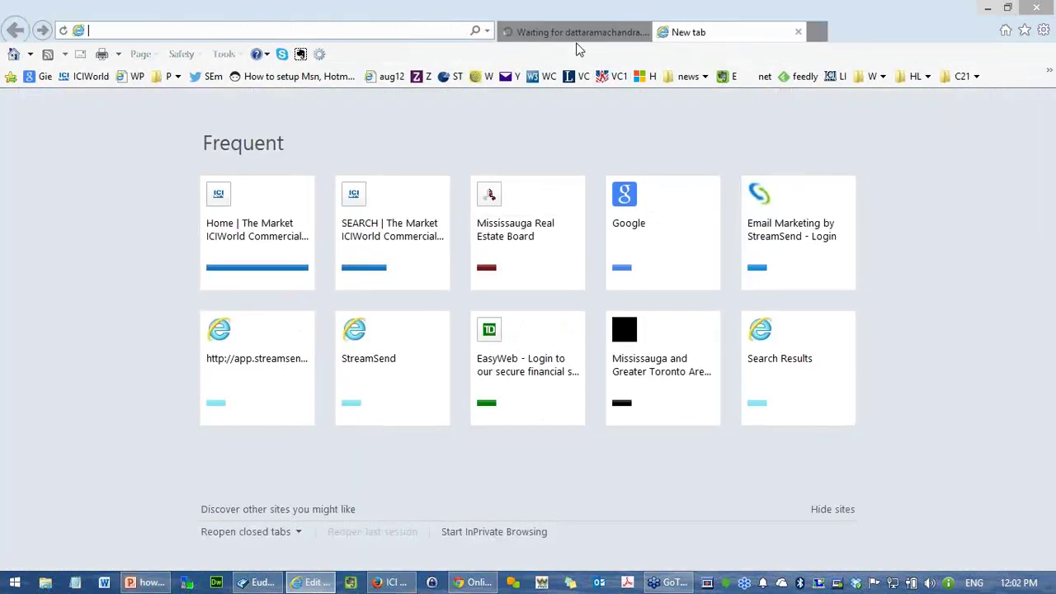
left_click(39, 77)
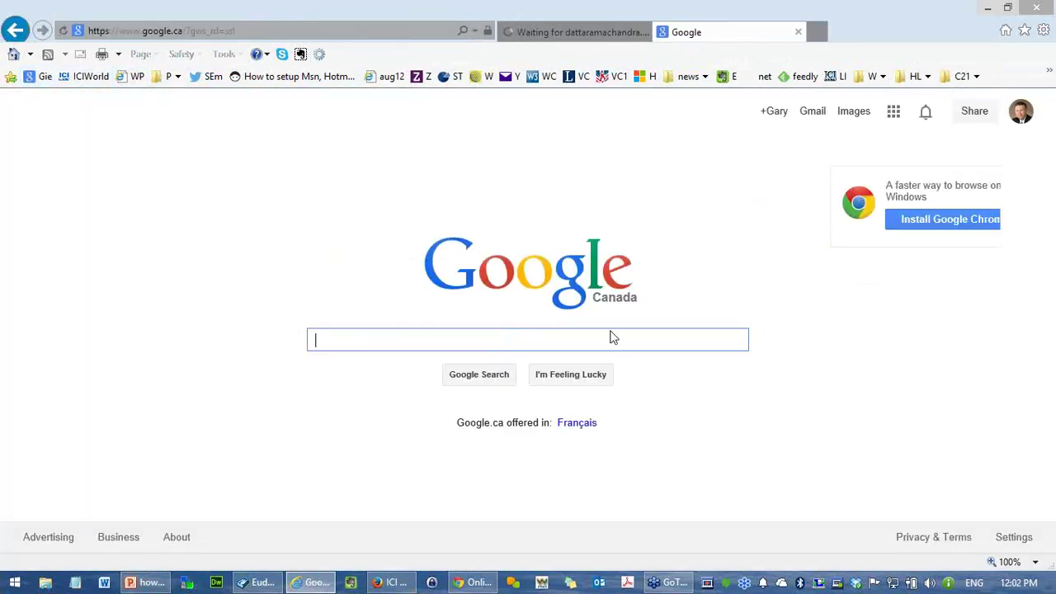
type("mississauga")
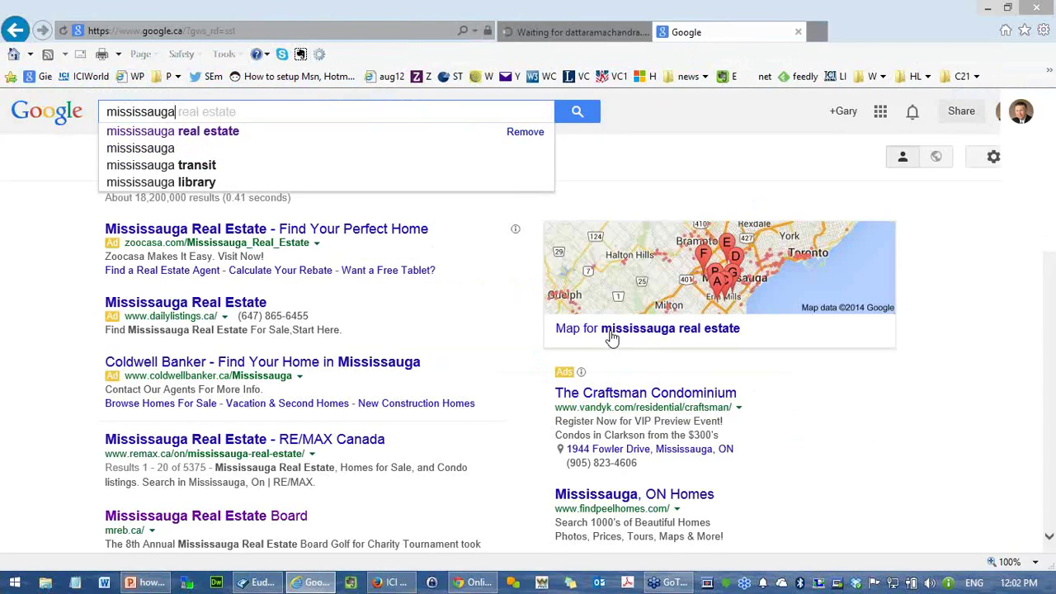
type(" real estate")
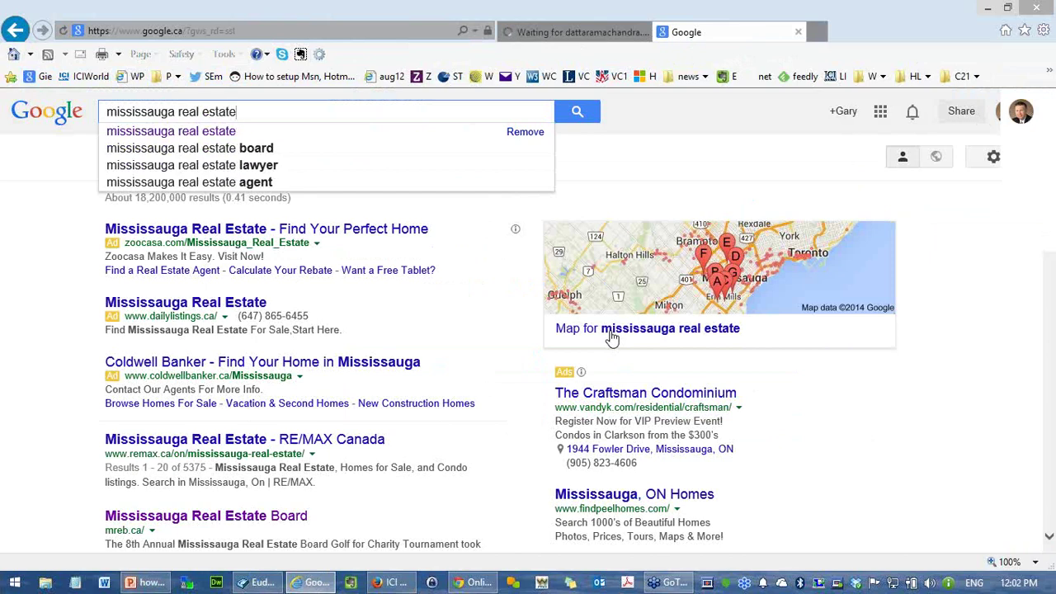
key("Return")
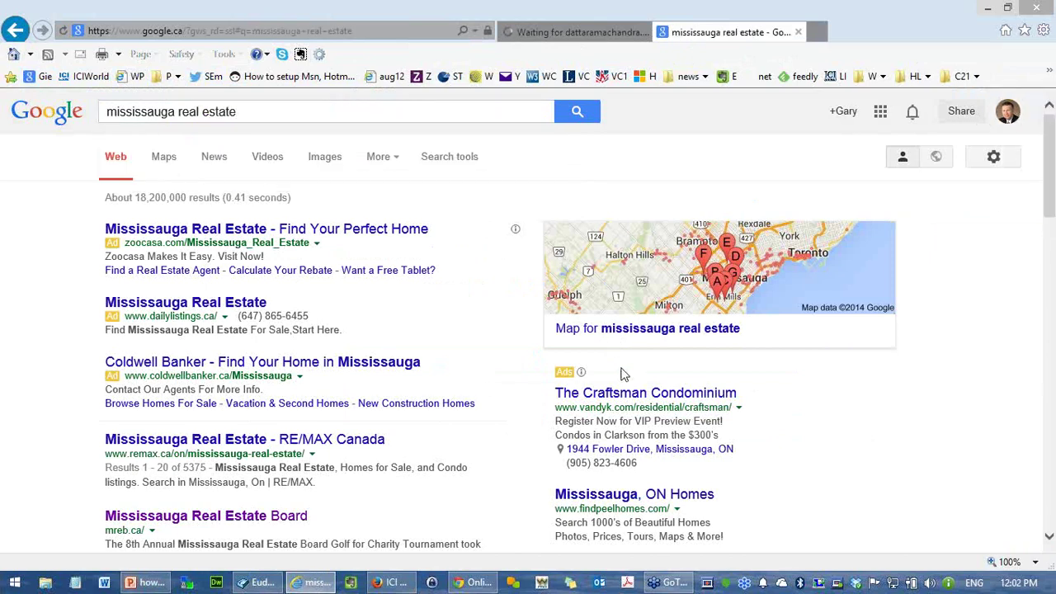
Step: Examine the first page of search results down to the related searches, highlighting "point2homes" in the Point2 Homes listing's web address
scroll(1048, 381, "down", 3)
scroll(1047, 382, "down", 3)
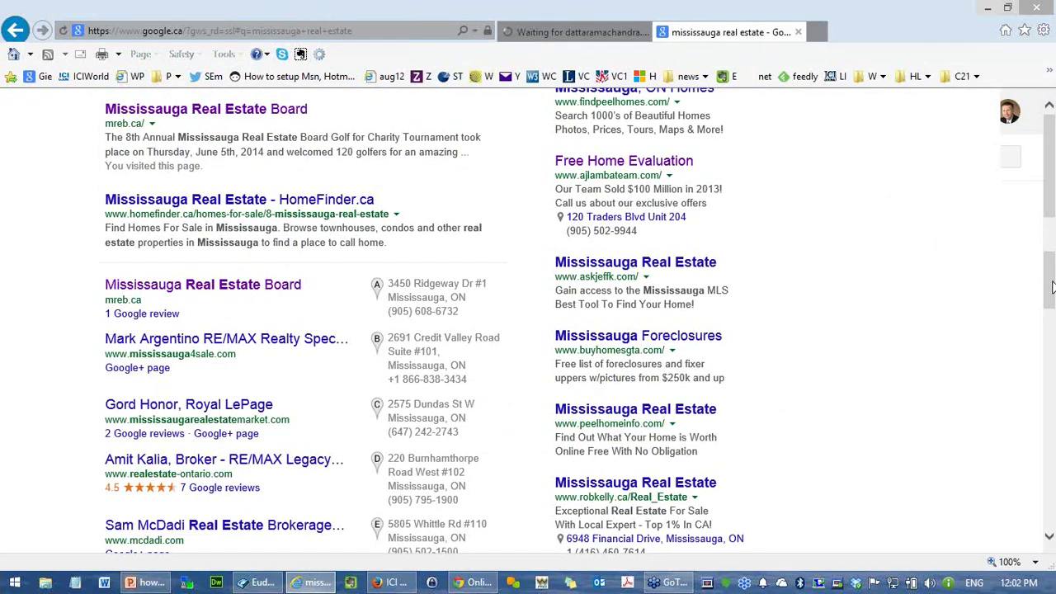
scroll(1040, 382, "down", 6)
scroll(1023, 421, "down", 9)
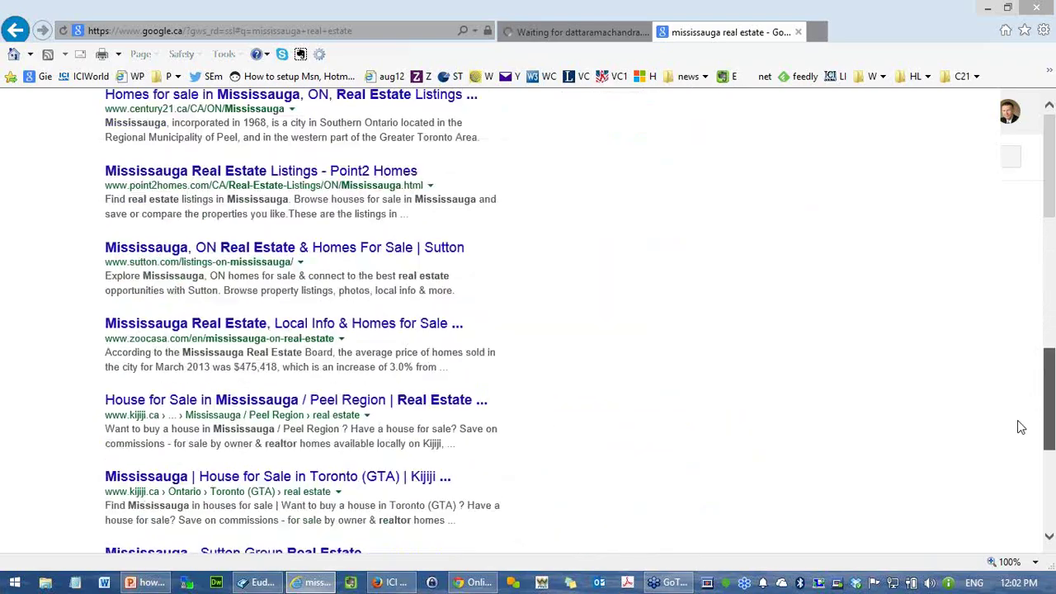
scroll(1012, 499, "up", 3)
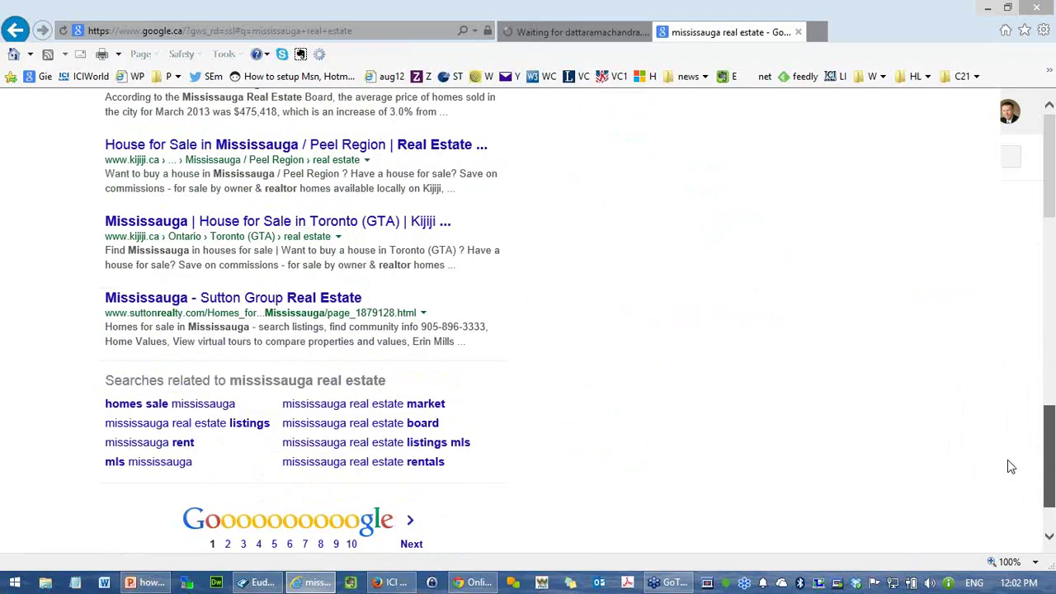
scroll(1010, 437, "up", 3)
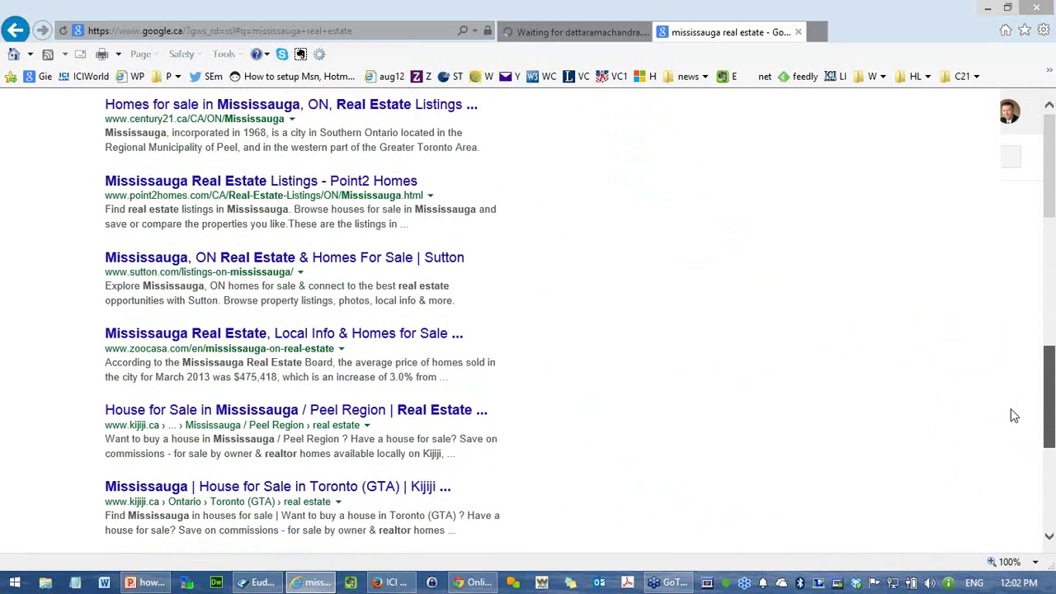
scroll(1018, 394, "up", 3)
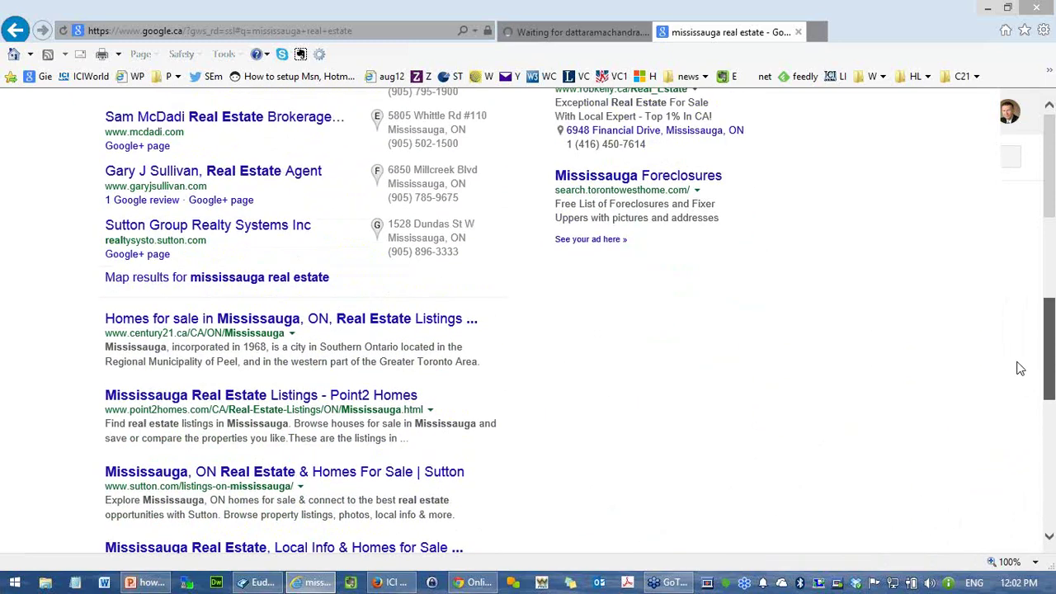
scroll(1021, 348, "down", 1)
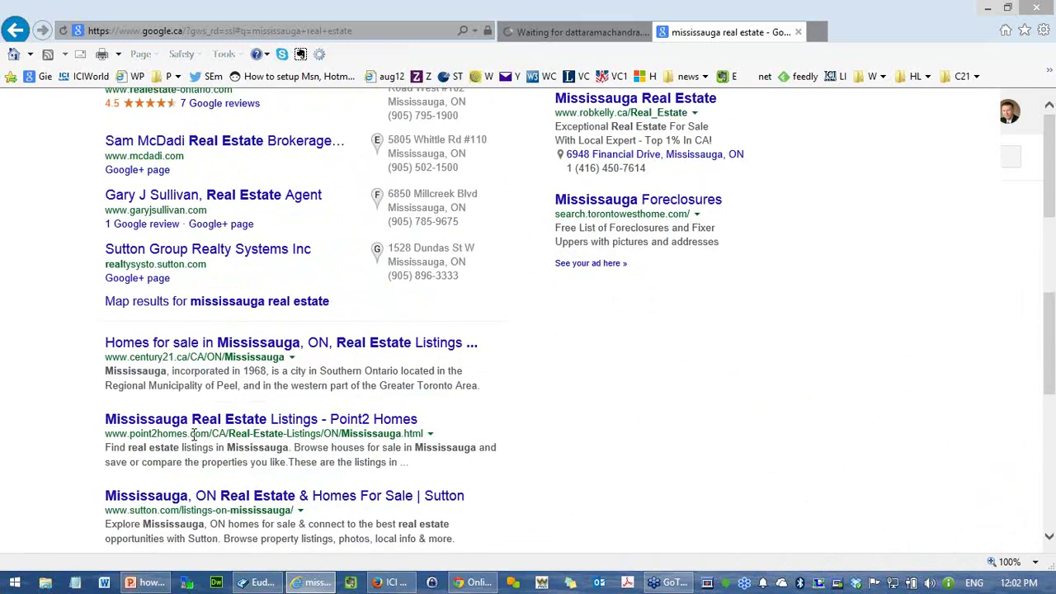
left_click_drag(137, 435, 183, 435)
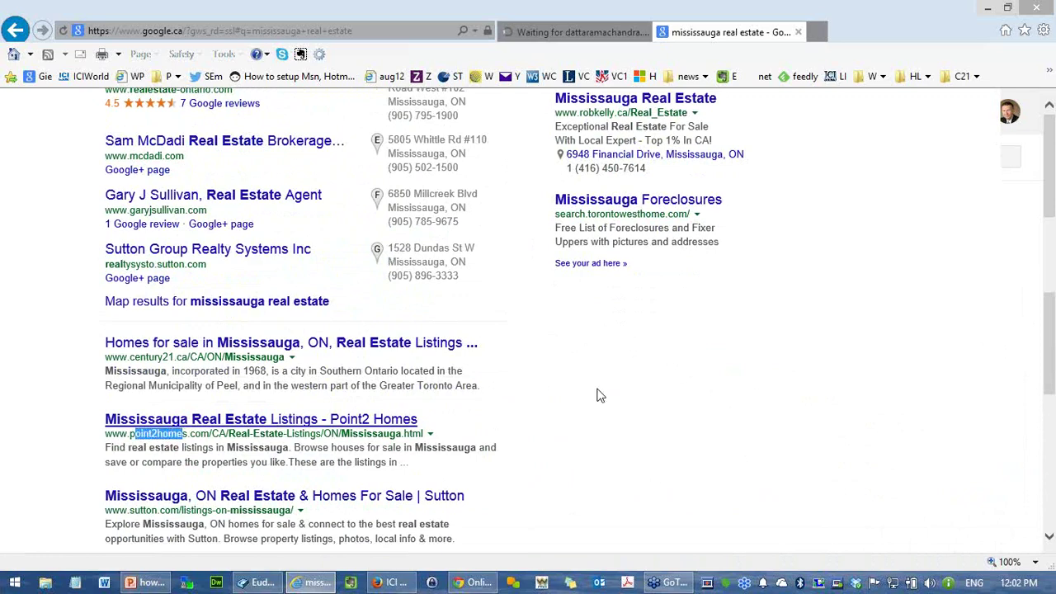
left_click_drag(1050, 377, 1049, 381)
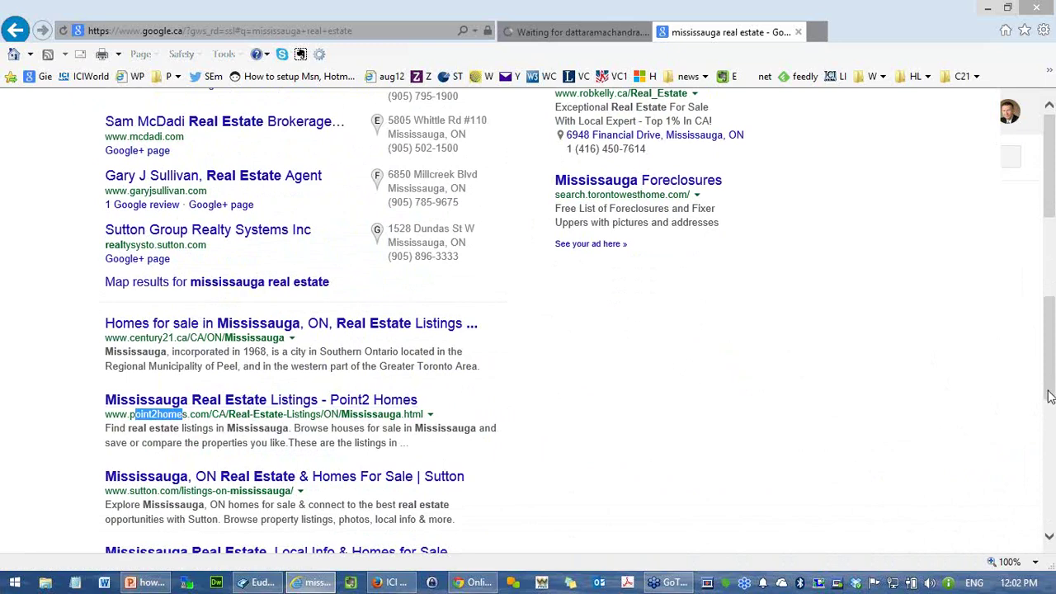
left_click_drag(1051, 395, 1053, 208)
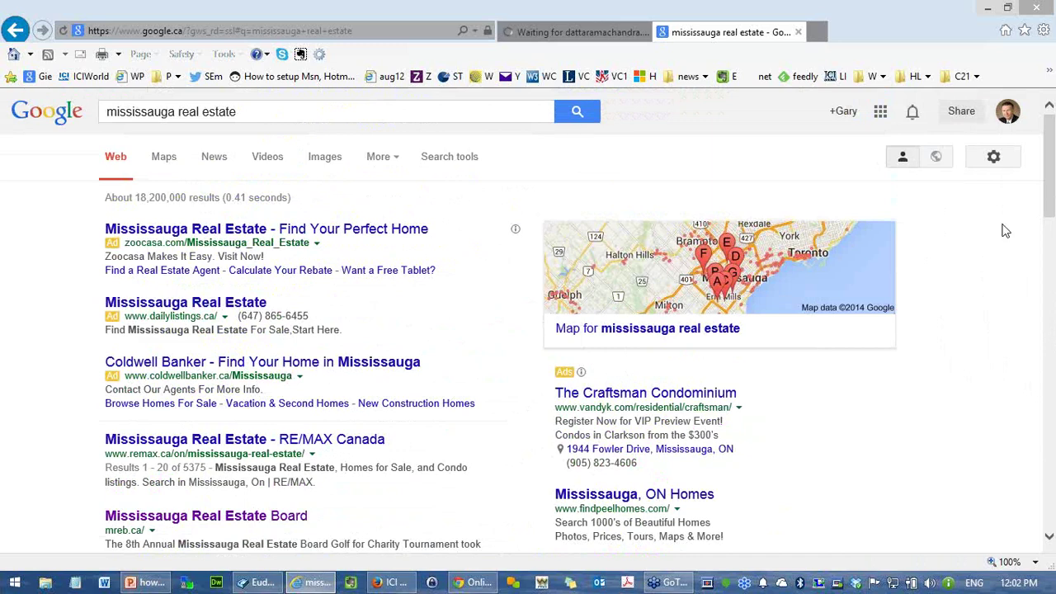
Step: View the explanations of why both groups of ads are shown, and close the information pop-up
left_click(515, 232)
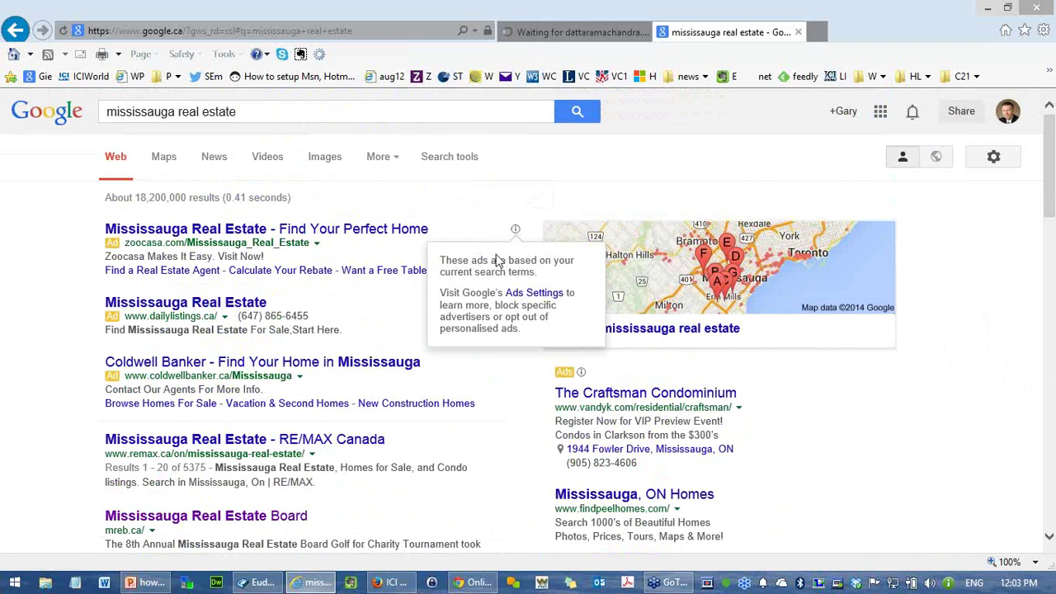
left_click(581, 376)
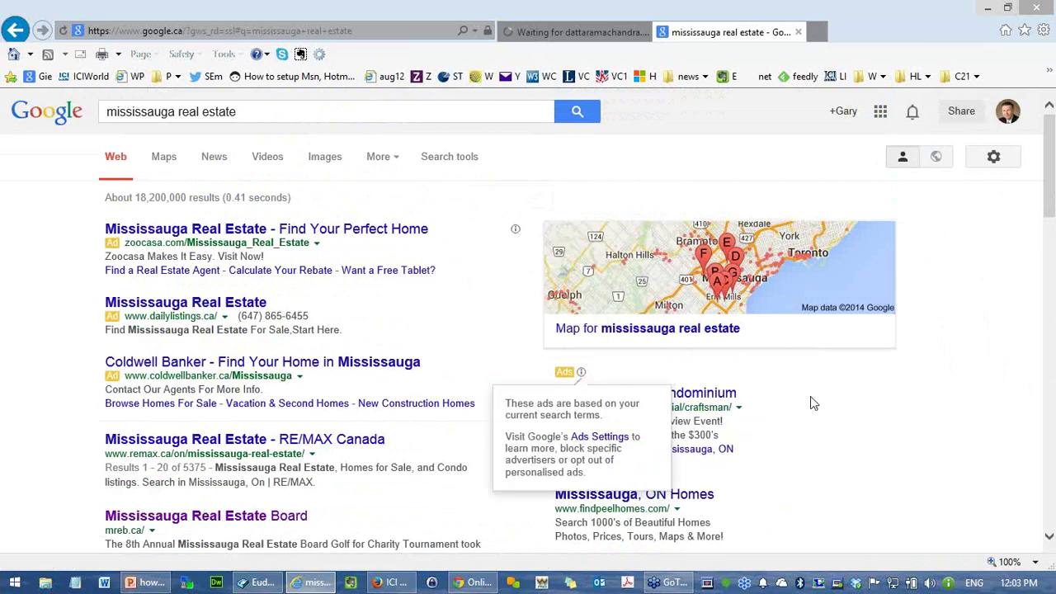
left_click(836, 400)
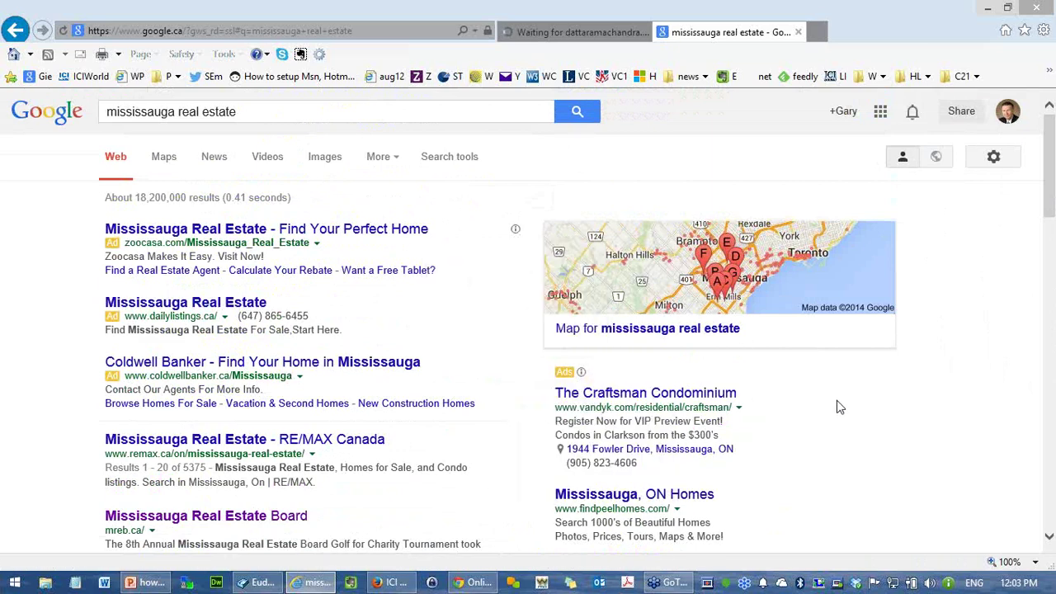
Step: Open the "Free Home Evaluation" ad, look at the site's Commercial Listings page, and go back to the Google results
left_click(1049, 537)
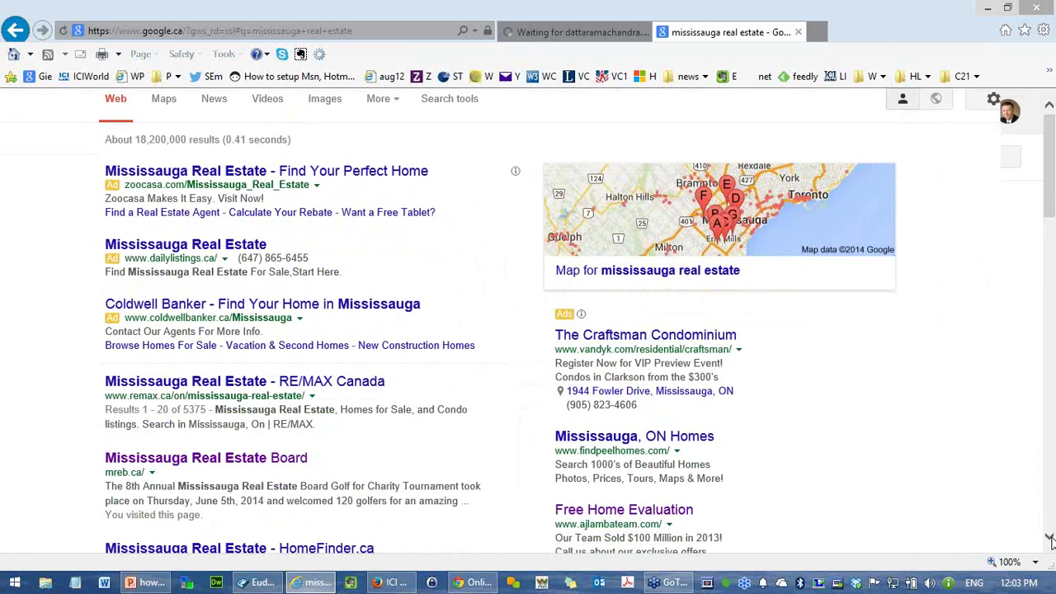
scroll(1049, 537, "down", 3)
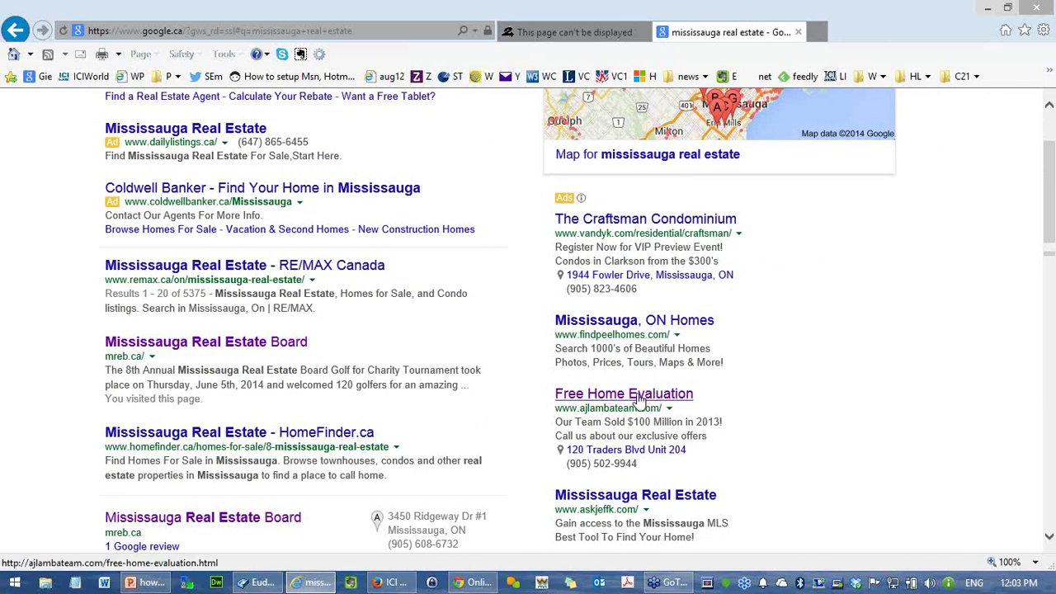
left_click(633, 395)
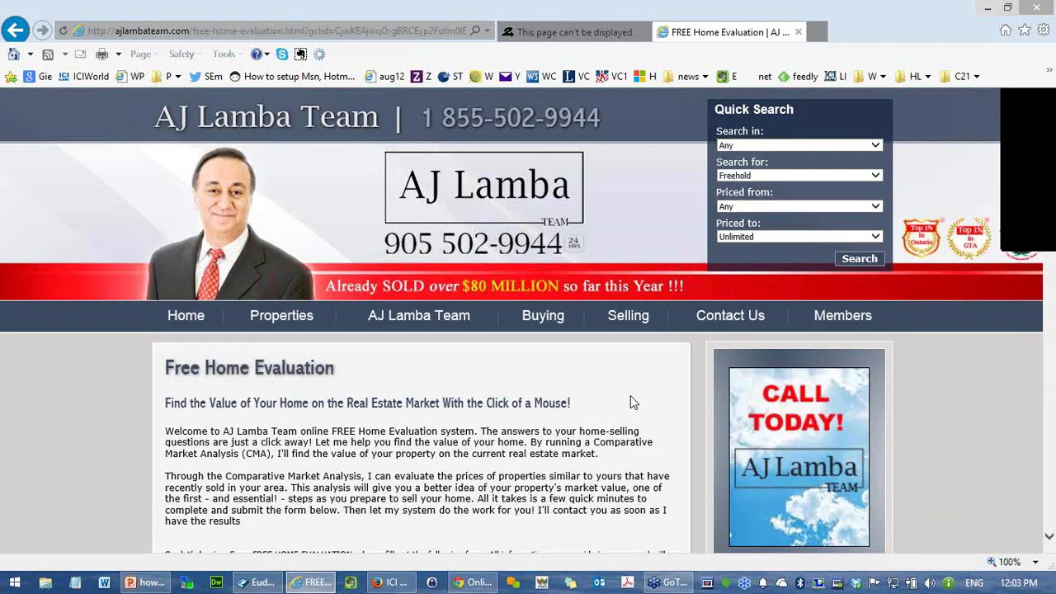
mouse_move(266, 316)
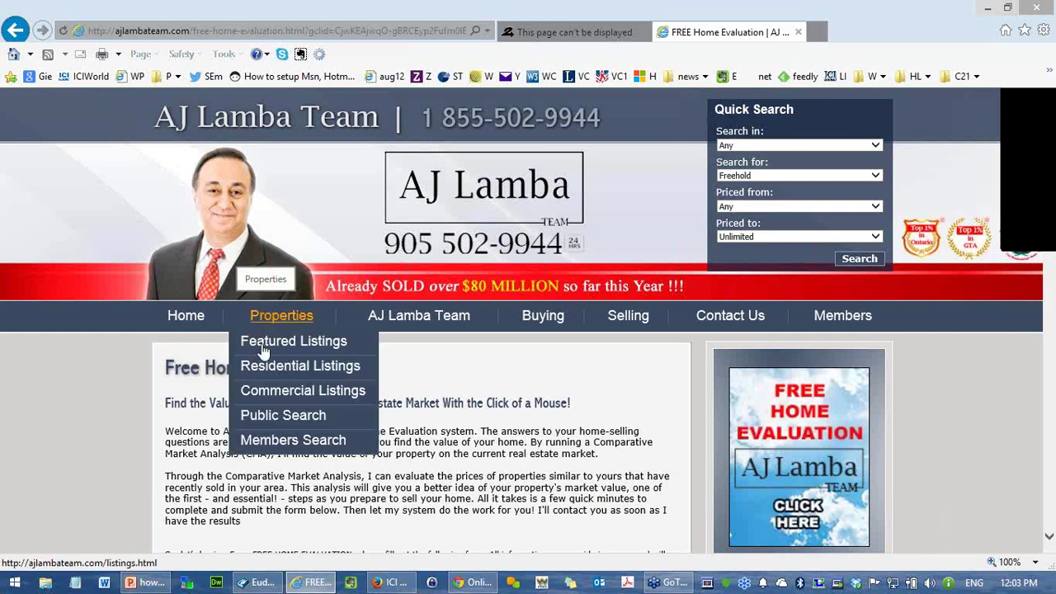
left_click(348, 400)
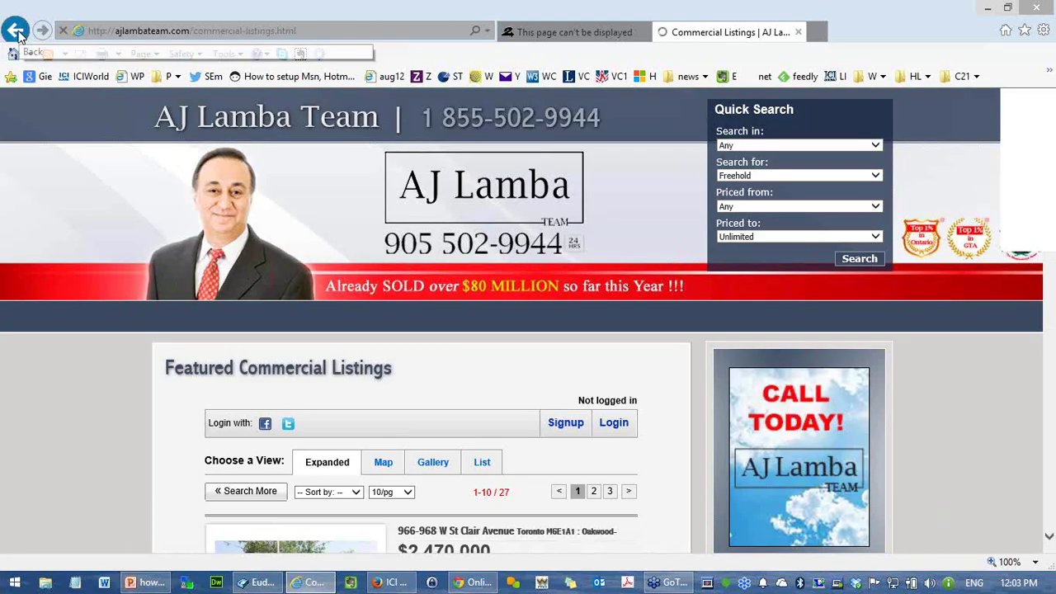
left_click(17, 32)
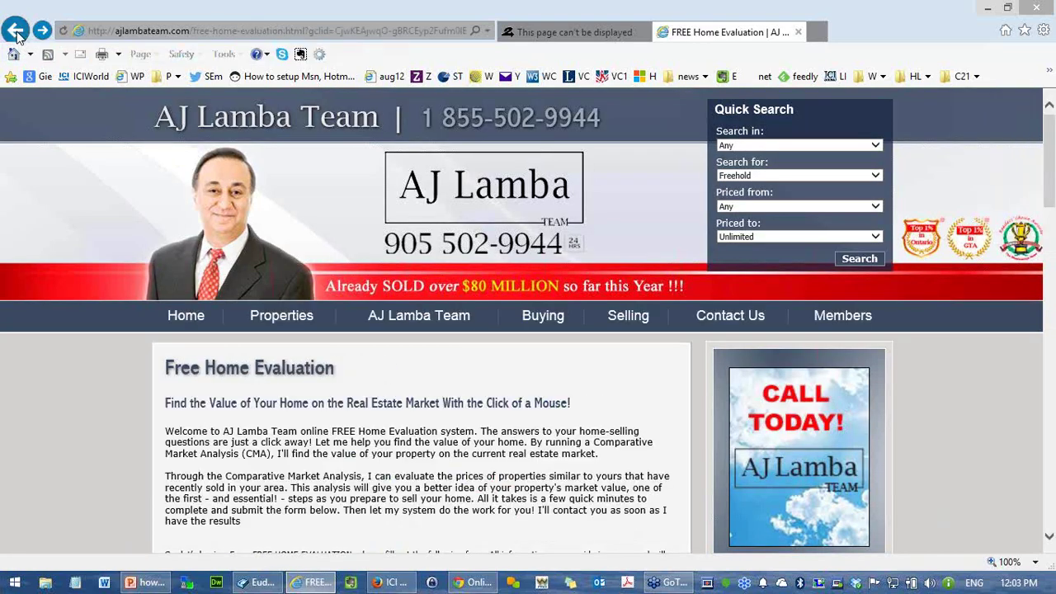
left_click(16, 32)
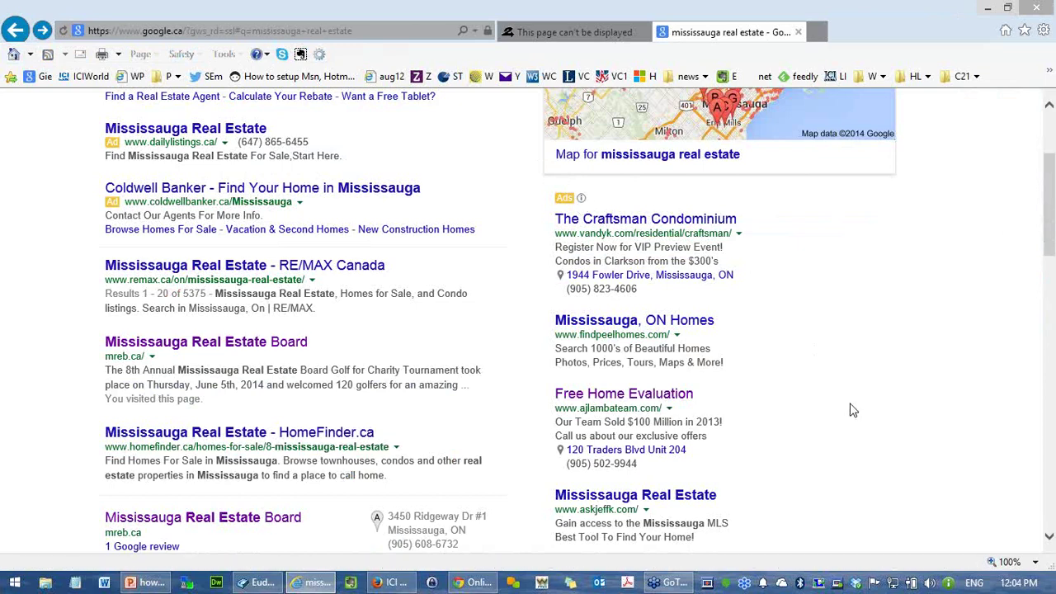
Step: Compare the ads, map listings and organic results on the first results page, and return to the Point2 website tab
scroll(853, 410, "down", 3)
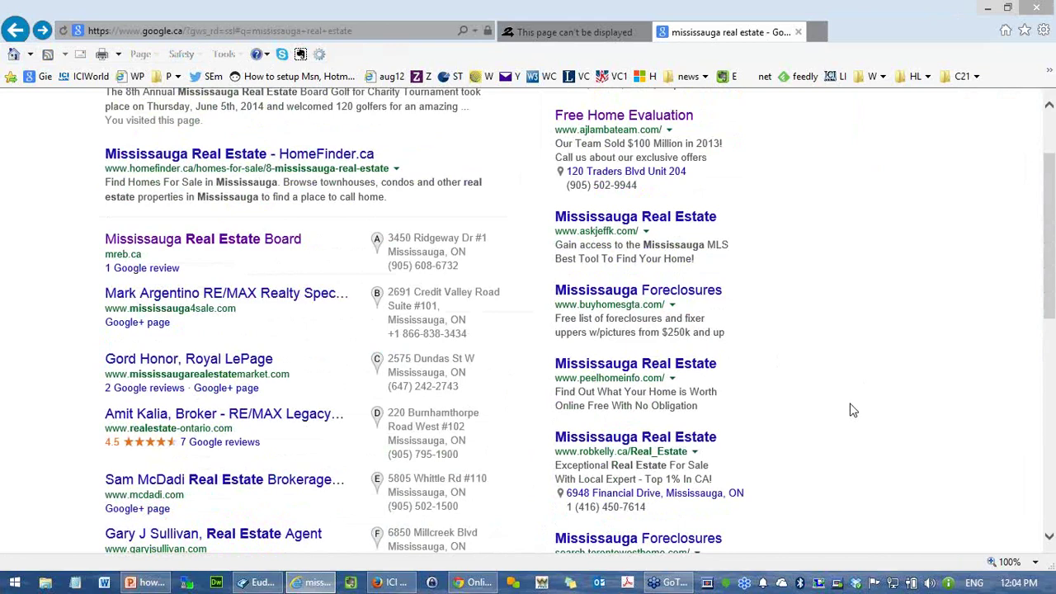
scroll(853, 410, "down", 2)
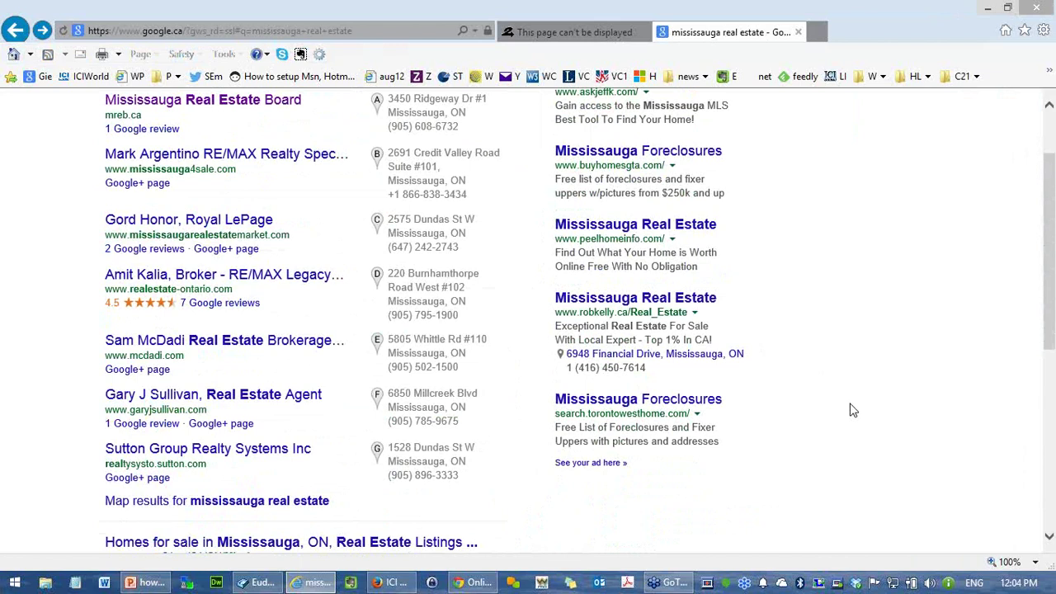
scroll(853, 410, "up", 6)
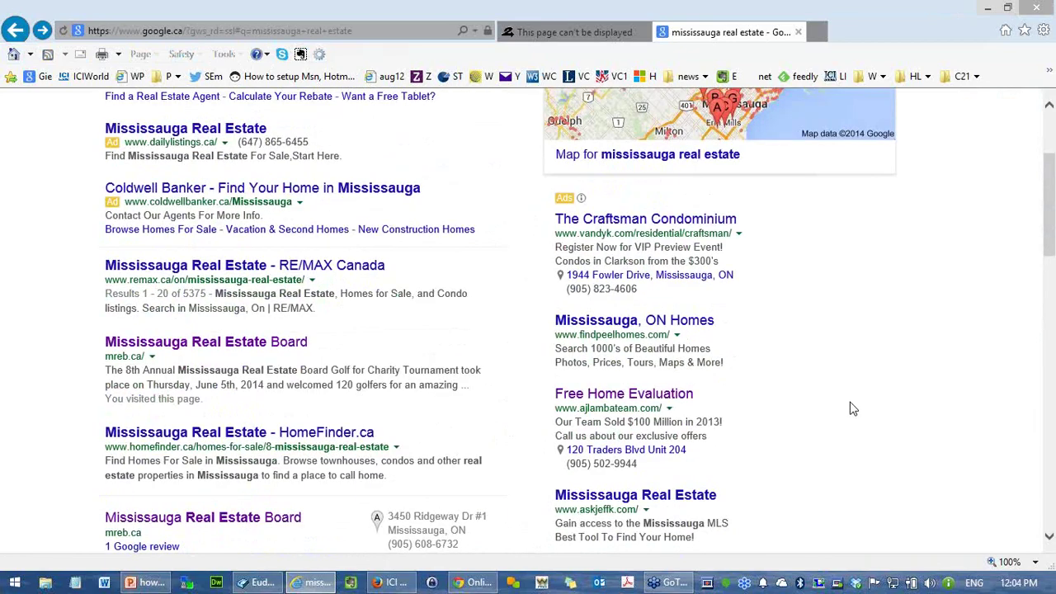
scroll(854, 411, "up", 3)
scroll(853, 411, "down", 1)
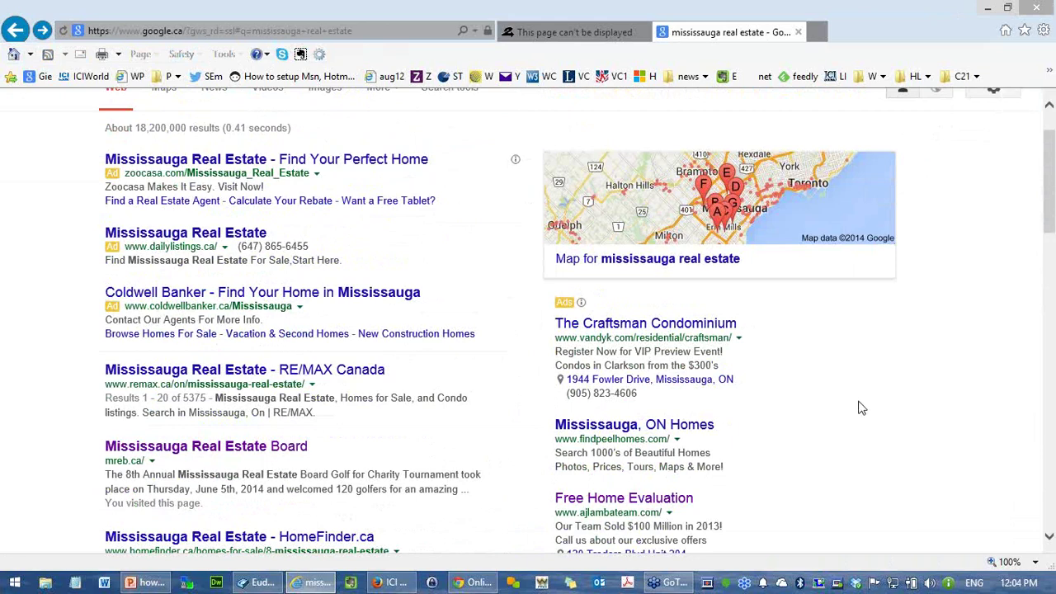
scroll(860, 407, "down", 1)
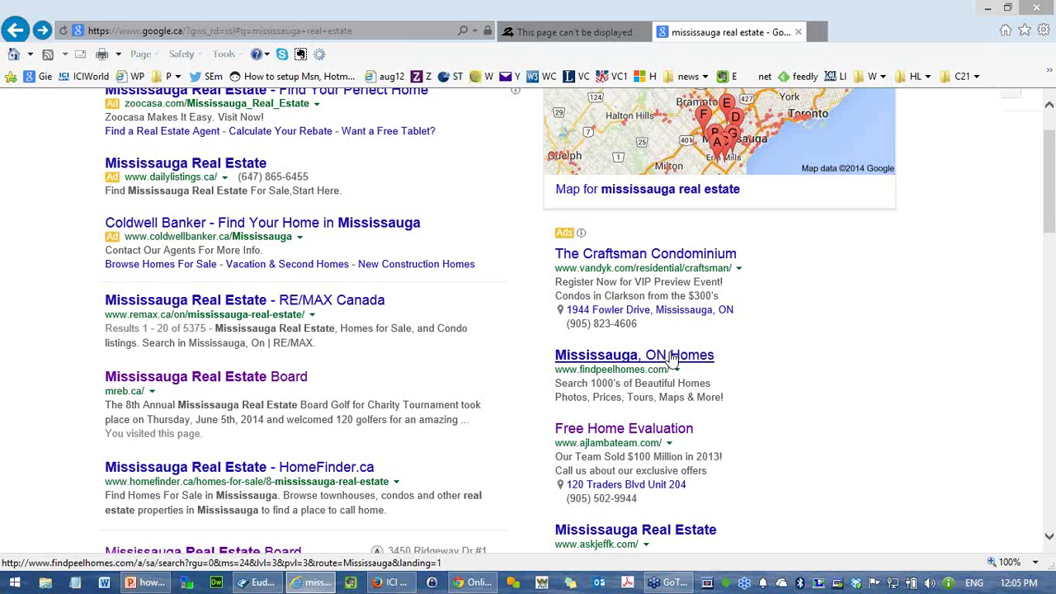
scroll(673, 359, "down", 1)
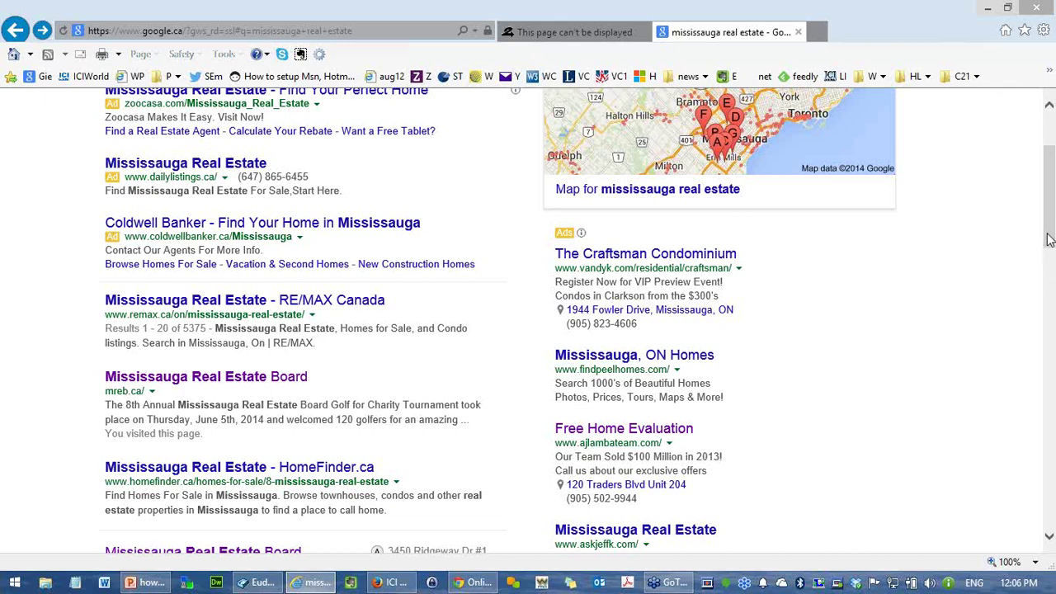
left_click_drag(1049, 240, 1013, 559)
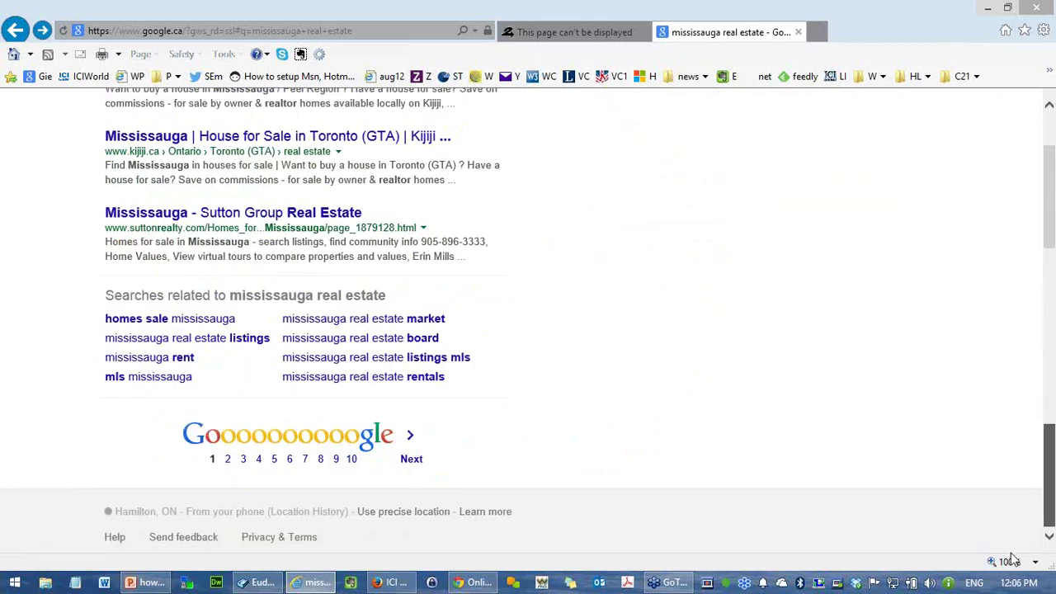
left_click_drag(1013, 559, 1048, 245)
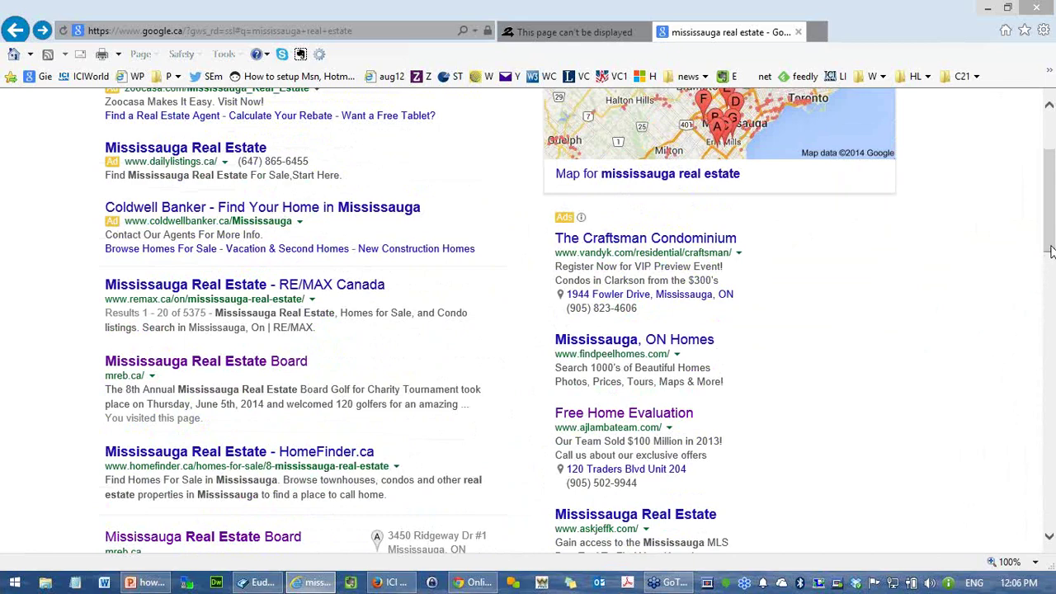
scroll(1051, 251, "up", 1)
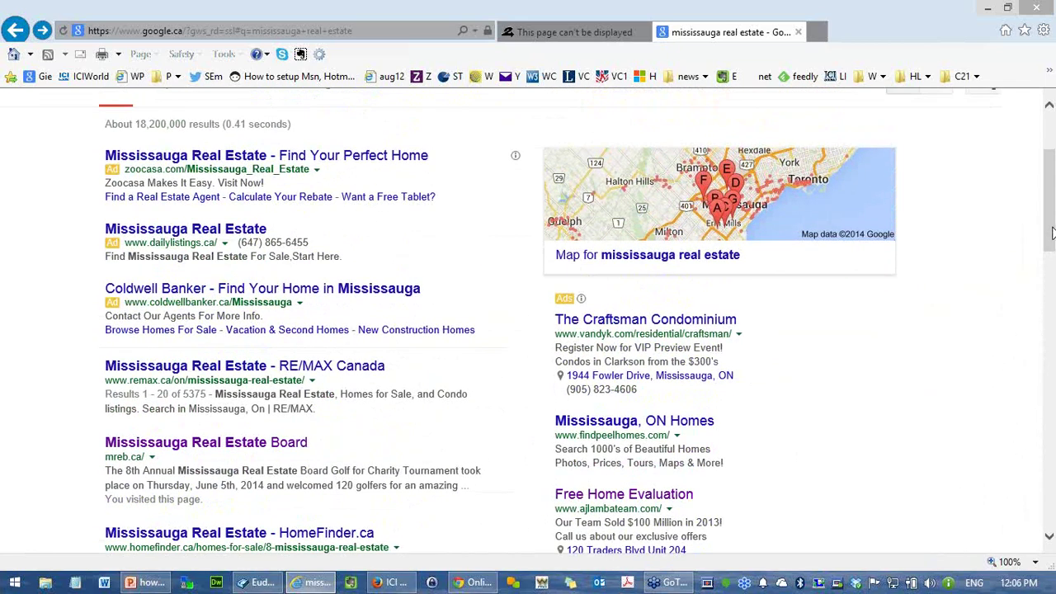
mouse_move(1051, 233)
left_mouse_down()
mouse_move(1053, 216)
mouse_move(1053, 237)
left_mouse_up()
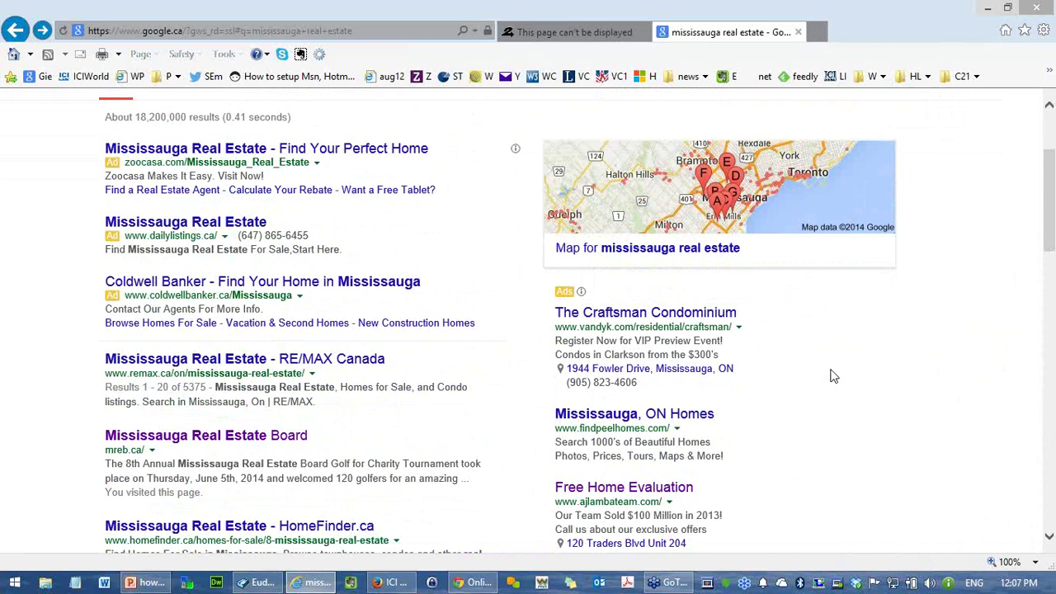
left_click(594, 33)
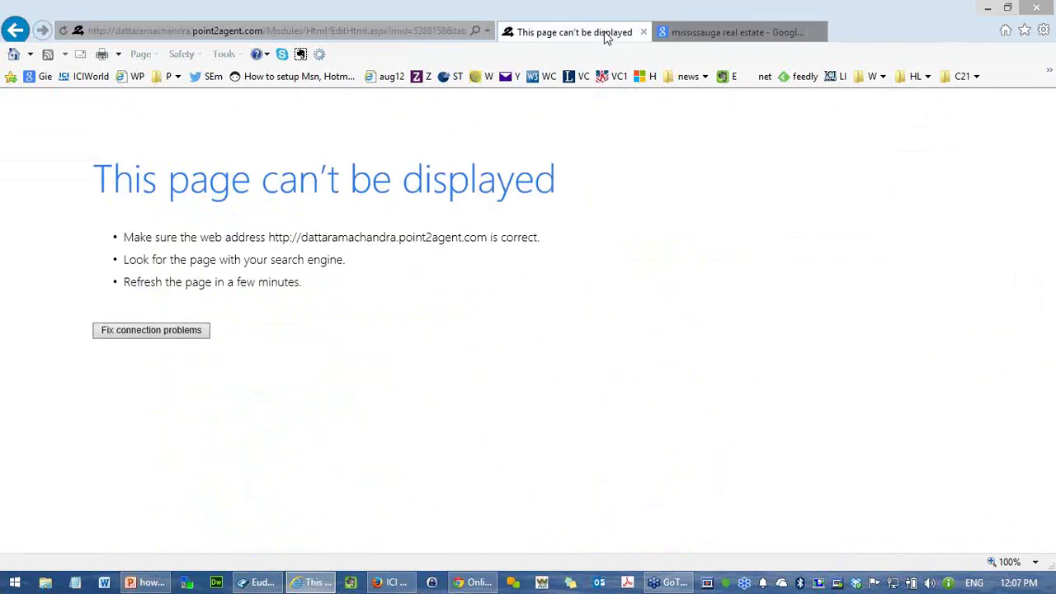
Step: Return to the welcome text editor, save the edited content, and check the Home page
left_click(15, 31)
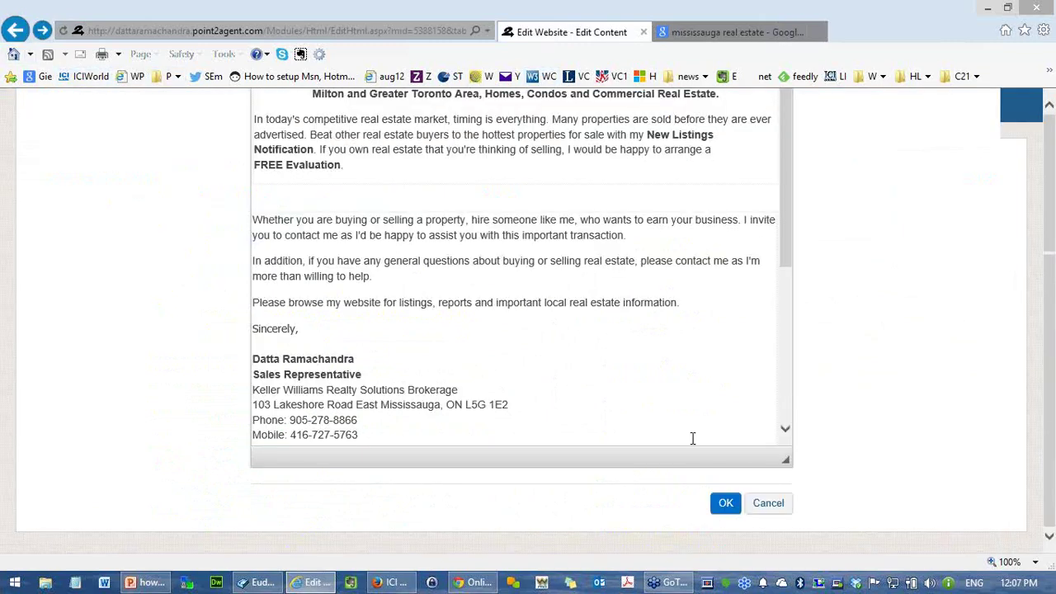
left_click(725, 505)
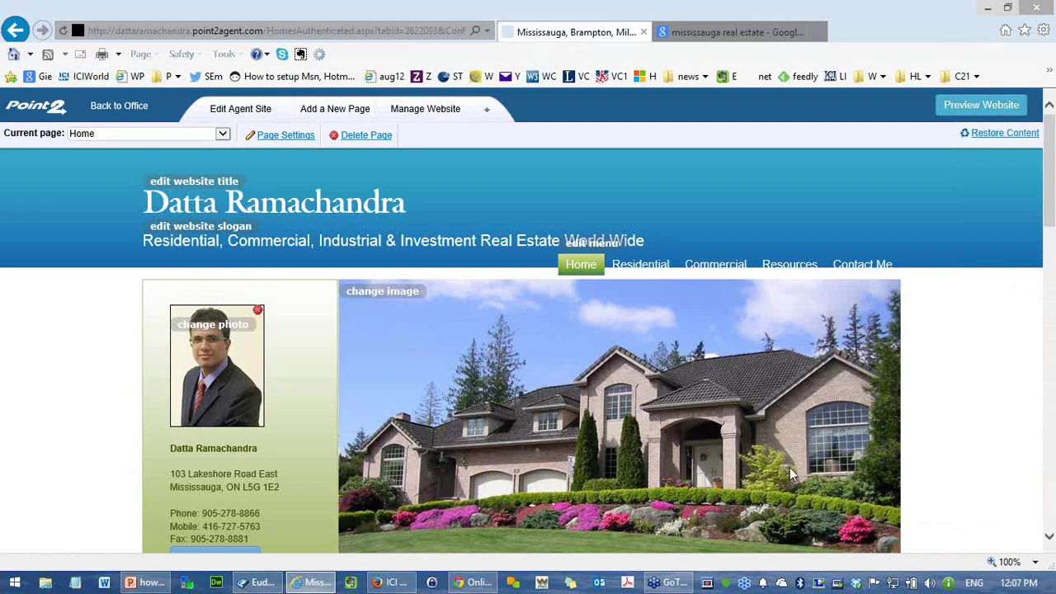
scroll(980, 438, "down", 5)
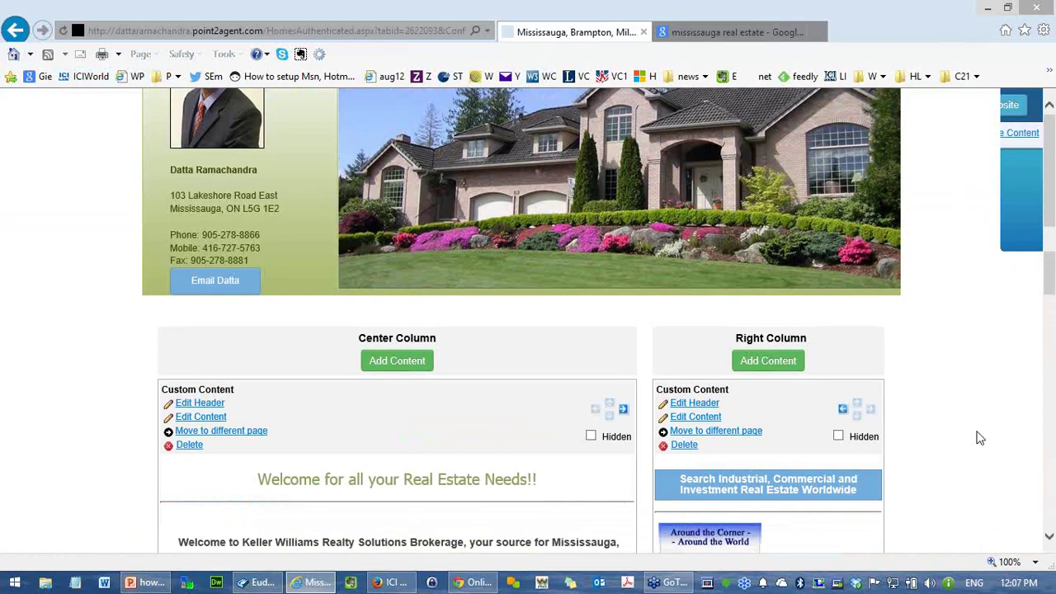
scroll(980, 438, "up", 5)
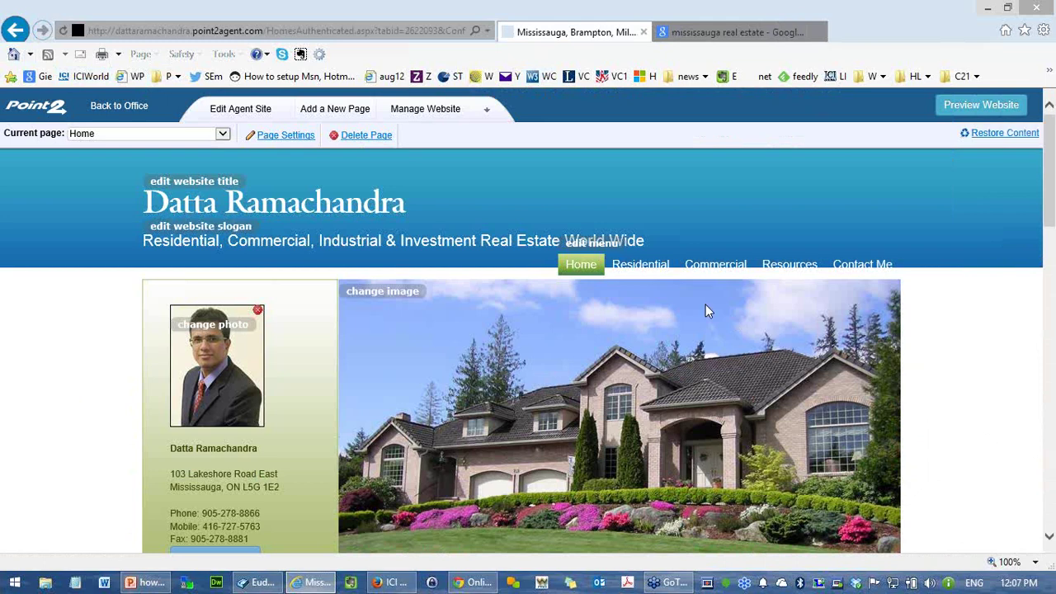
Step: Open the Residential Exclusives page and look through its list of Ontario cities
mouse_move(652, 270)
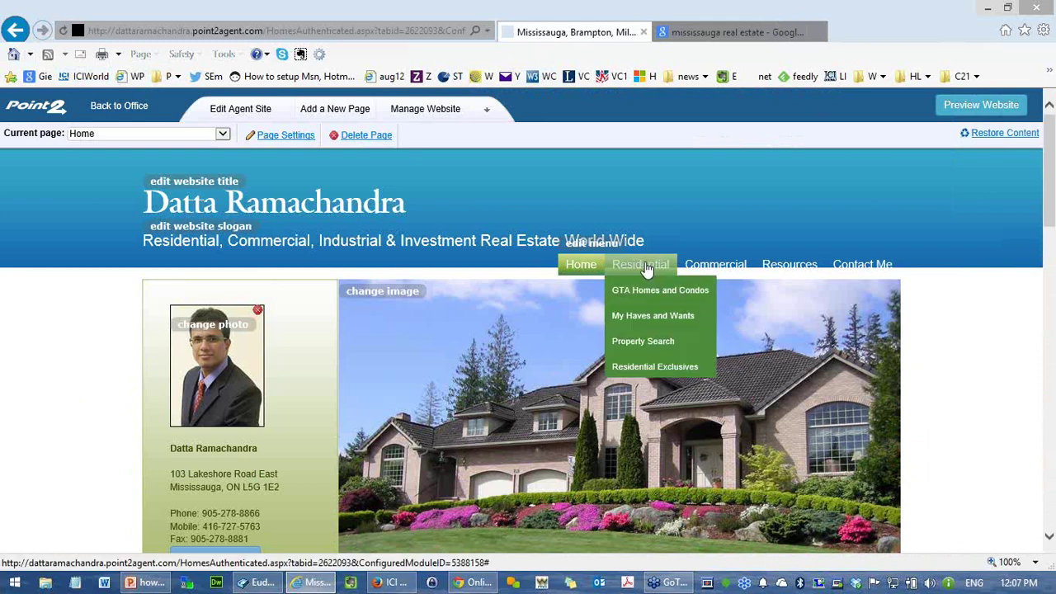
left_click(662, 372)
scroll(998, 396, "down", 3)
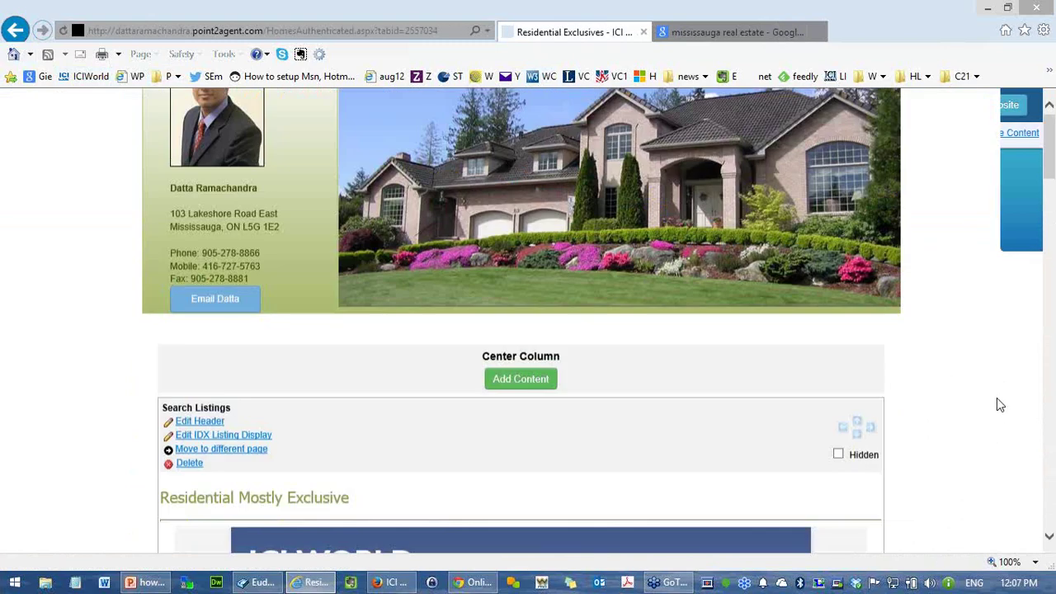
scroll(997, 405, "down", 6)
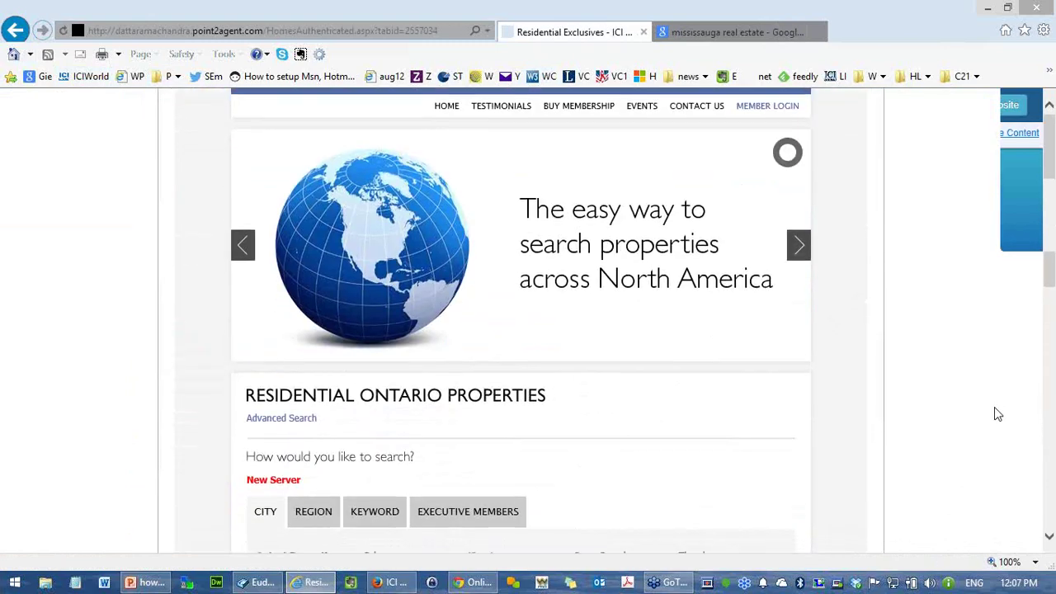
scroll(996, 409, "down", 3)
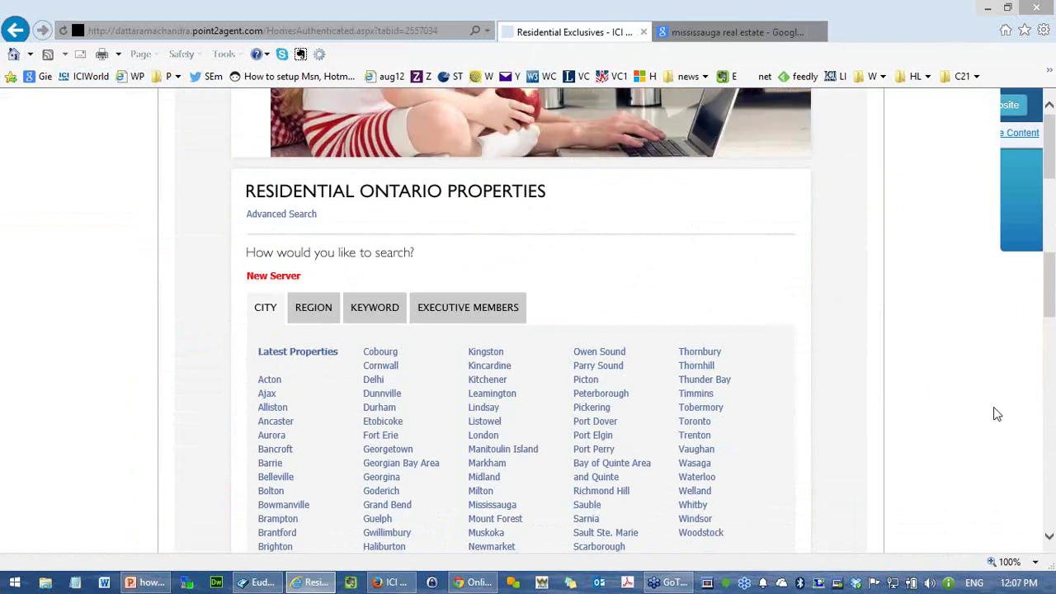
Step: Check the Source URL in the Residential Exclusives page's IDX listing display settings, and return to the page
scroll(997, 415, "up", 8)
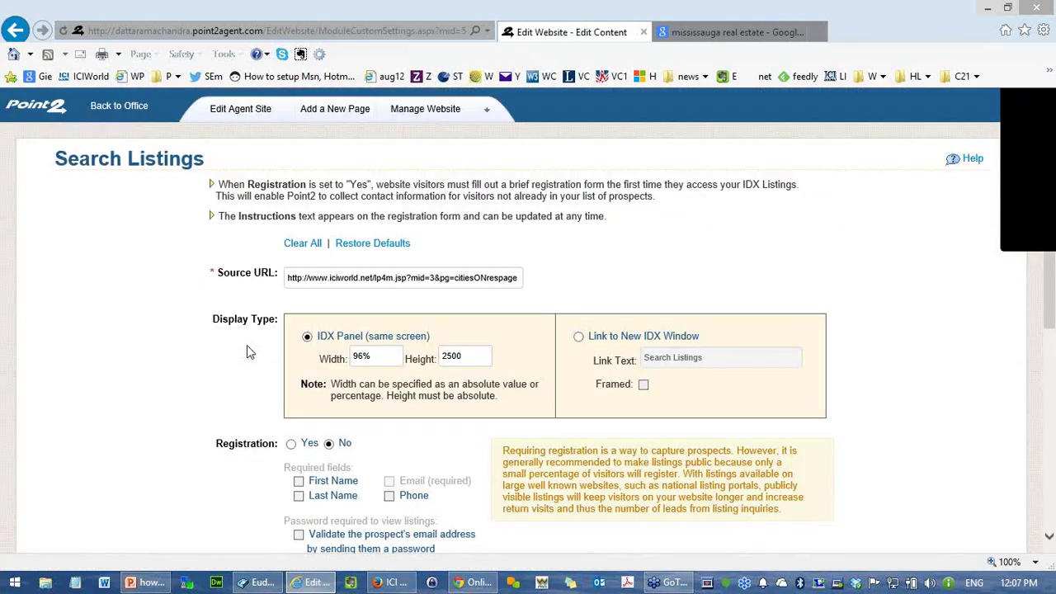
left_click(441, 277)
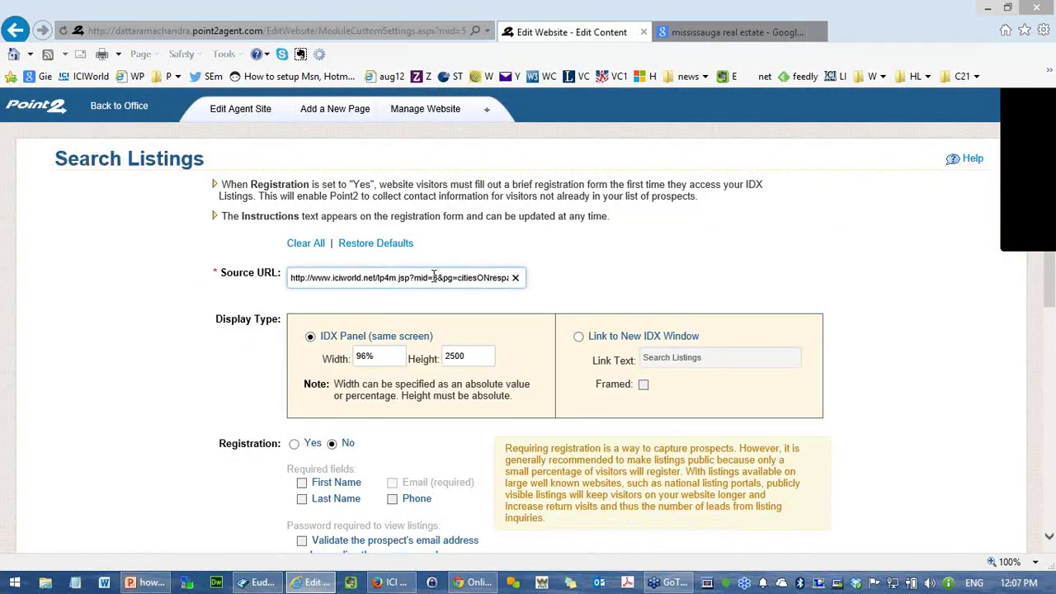
left_click(14, 31)
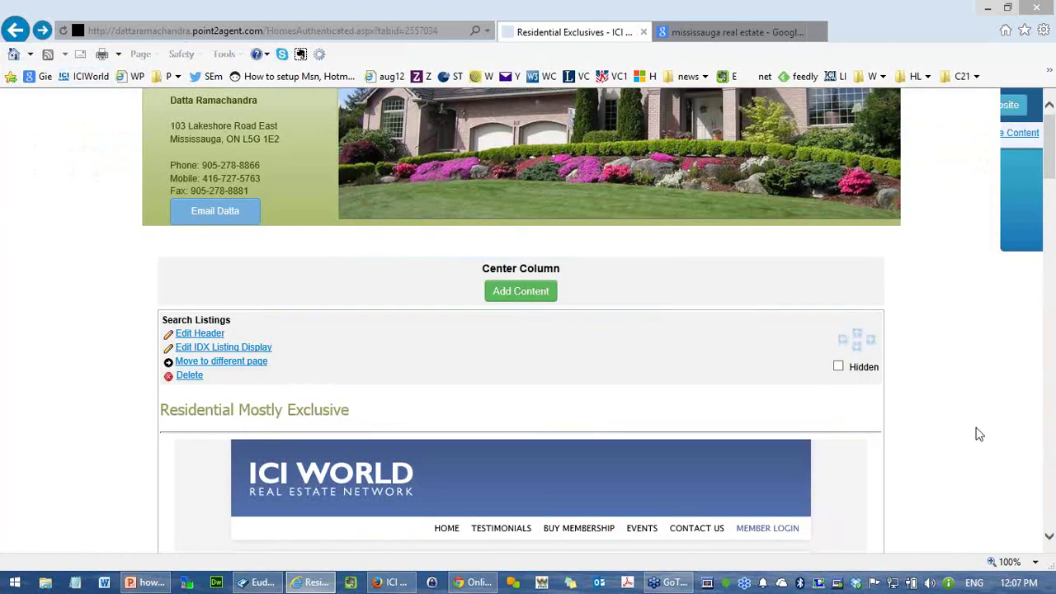
Step: Open the Toronto listings and view the details of the $1,600,000 Bathurst Manor detached house
scroll(979, 435, "down", 3)
scroll(979, 435, "down", 5)
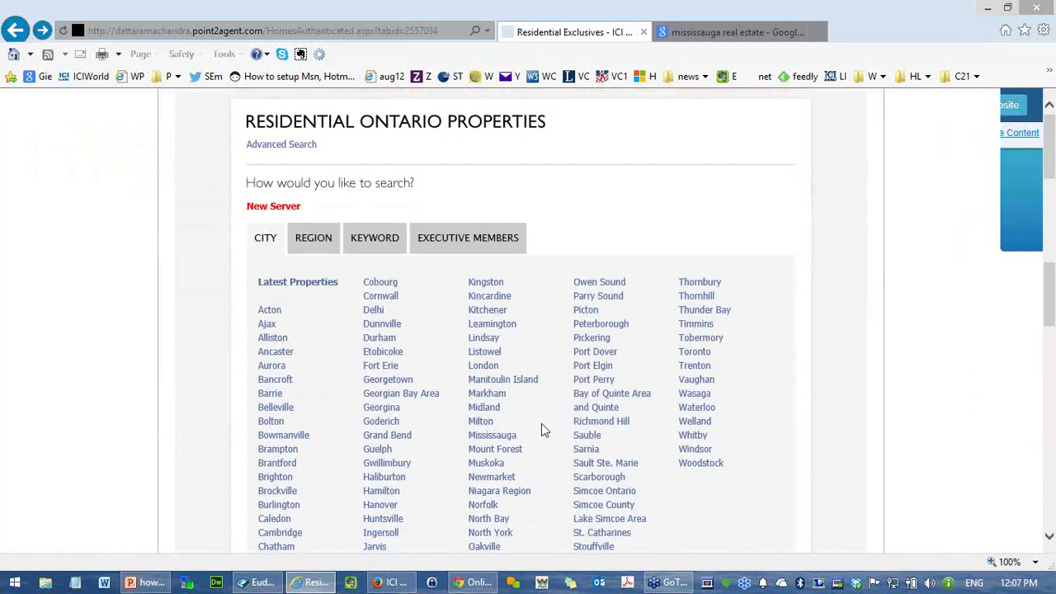
left_click(695, 353)
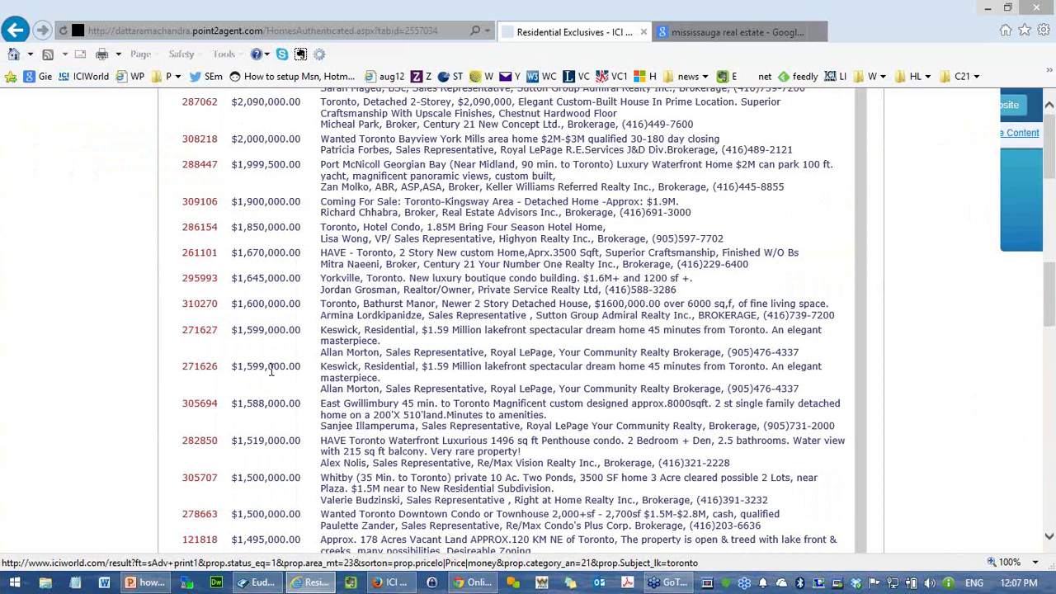
left_click(201, 306)
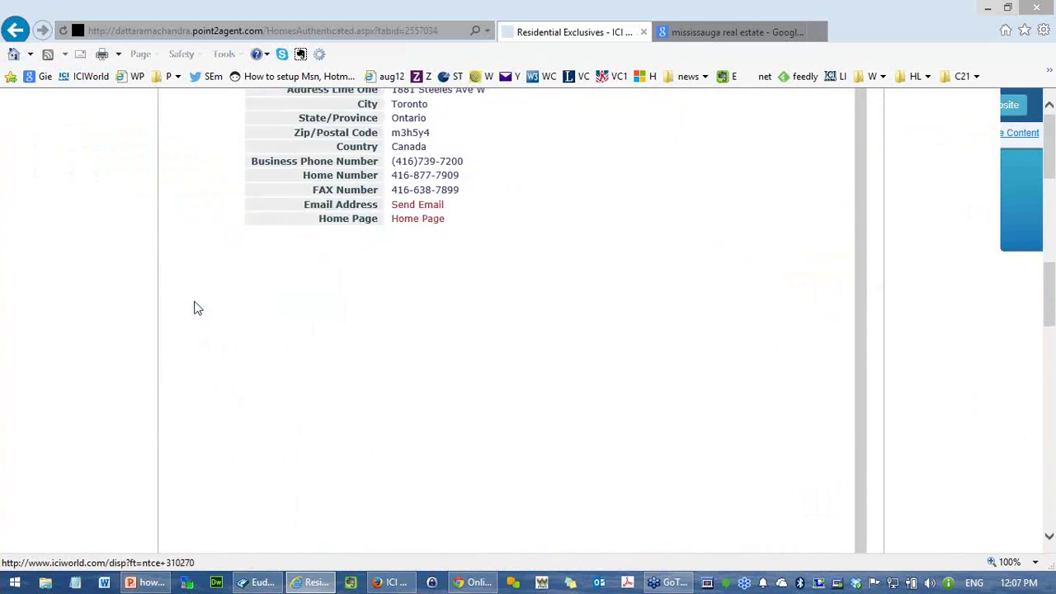
scroll(405, 396, "up", 3)
scroll(649, 465, "up", 3)
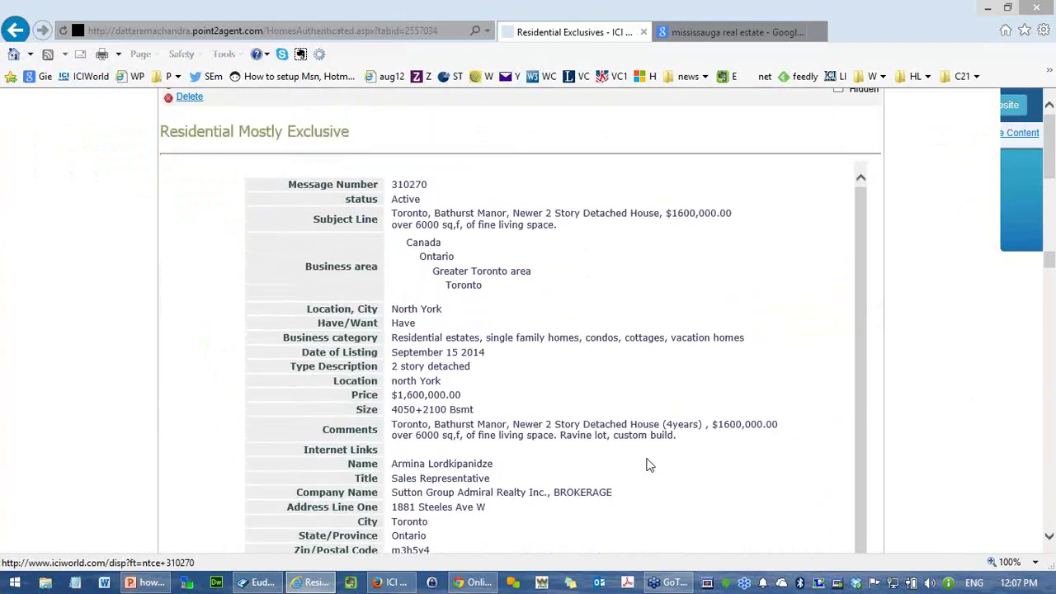
scroll(649, 465, "down", 2)
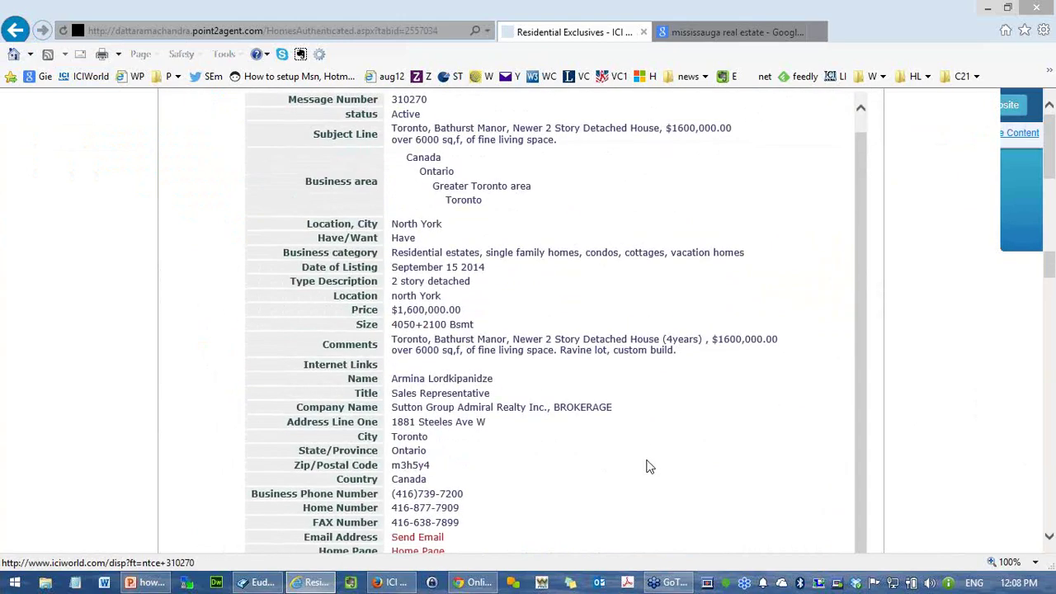
Step: Go back through the Toronto results and the city list to the website's Home page
left_click(17, 33)
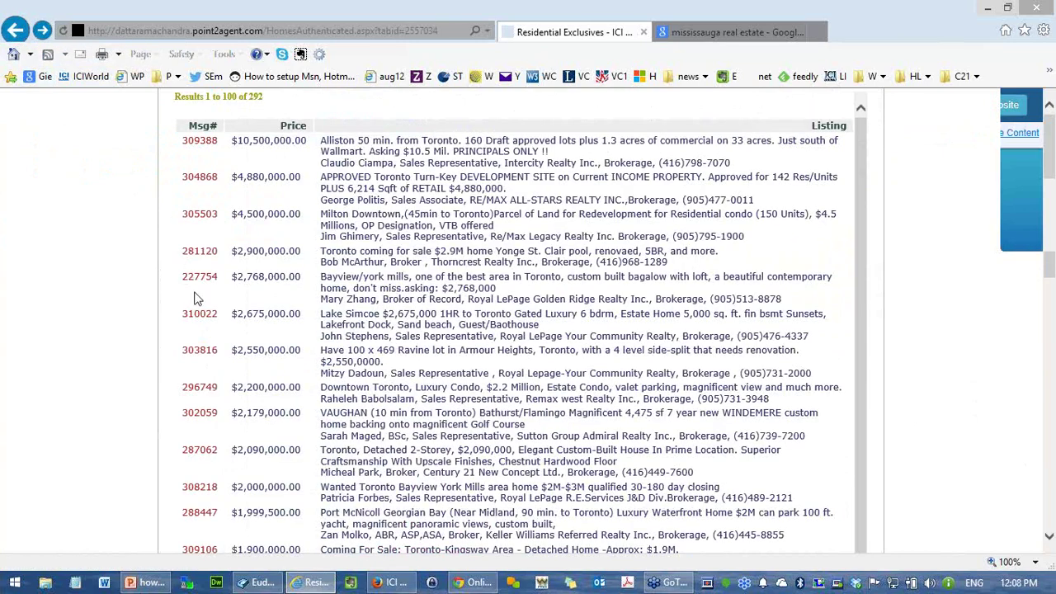
left_click(16, 33)
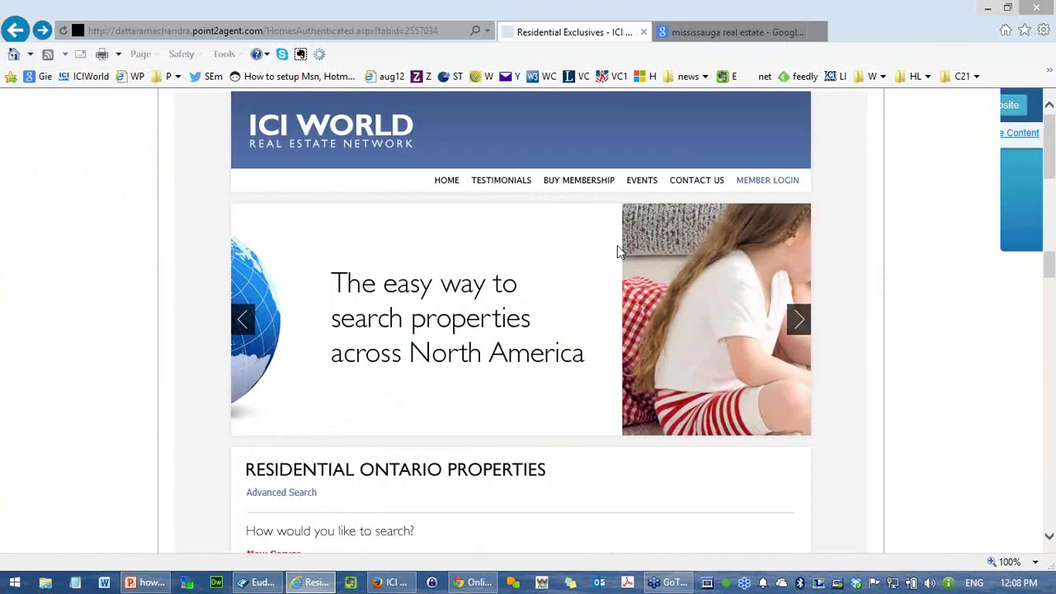
left_click(15, 32)
Step: Visit the World Commercial page, and look over the haves and wants categories on the Ontario Commercial page
mouse_move(641, 272)
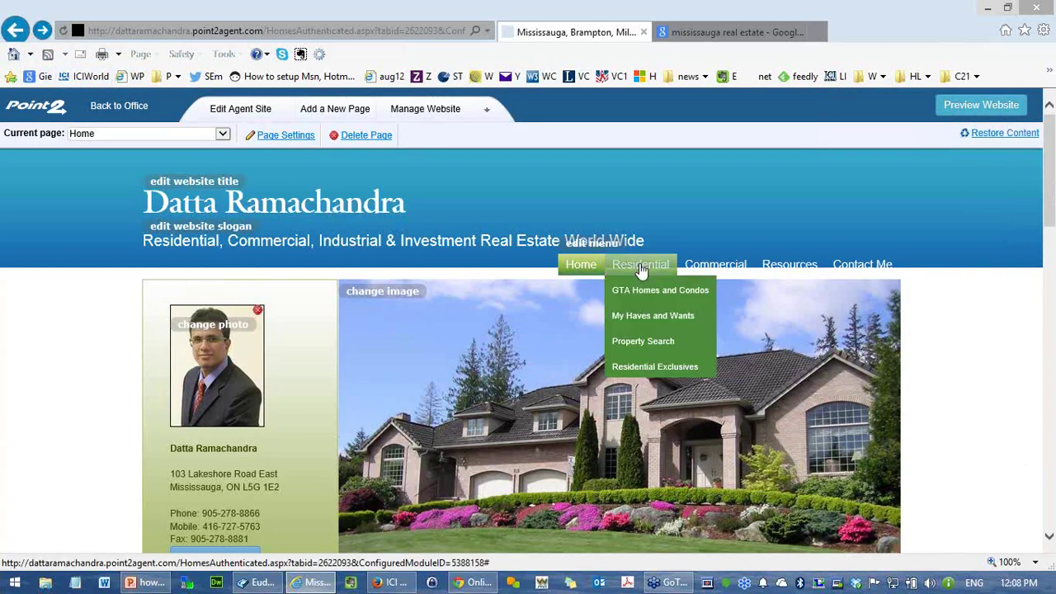
mouse_move(708, 268)
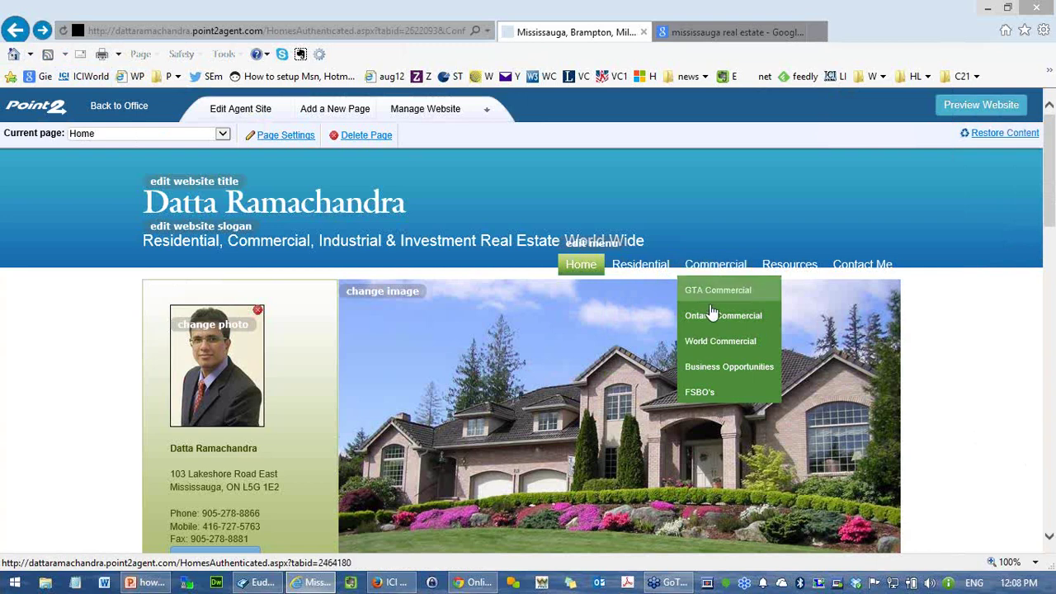
left_click(733, 342)
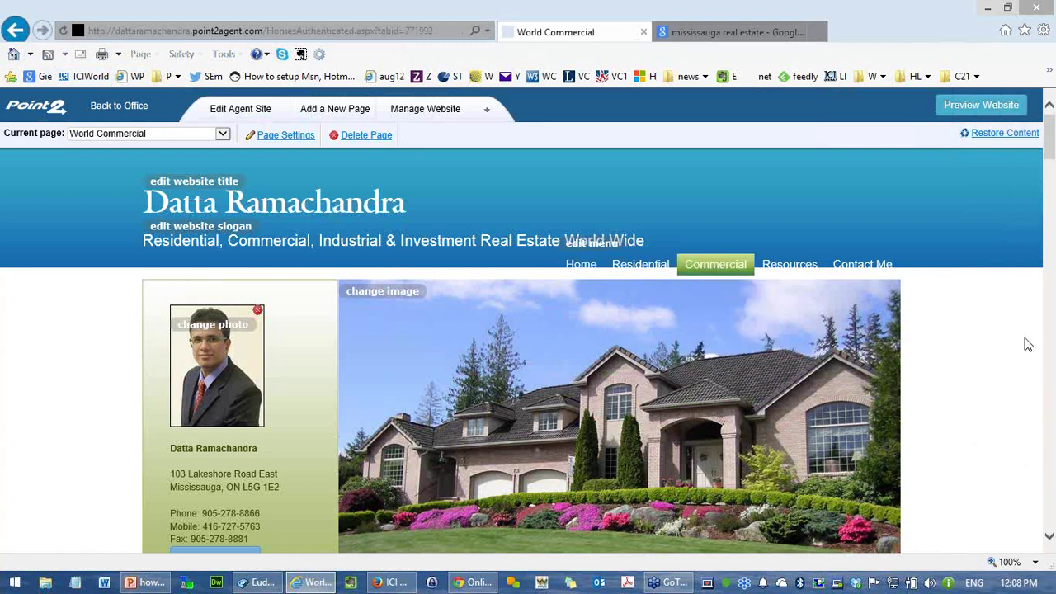
mouse_move(714, 273)
left_click(702, 318)
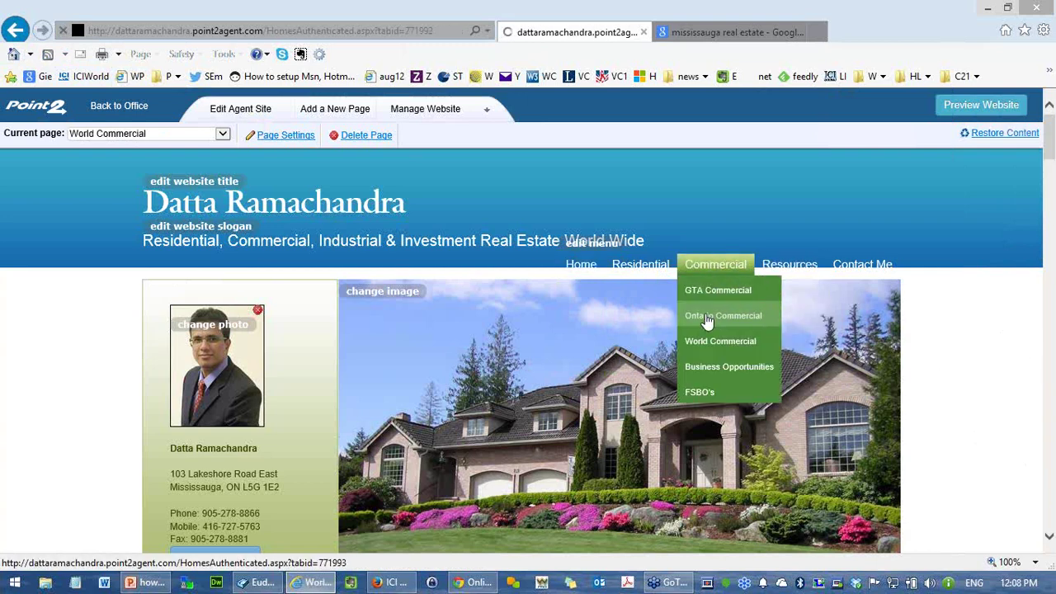
scroll(1009, 386, "down", 8)
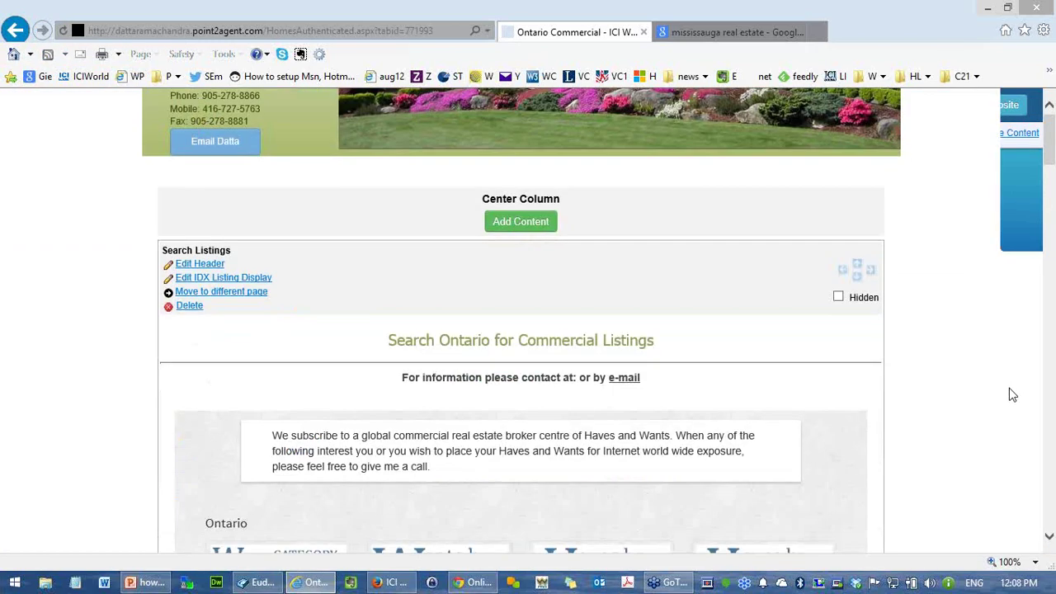
scroll(1009, 388, "down", 2)
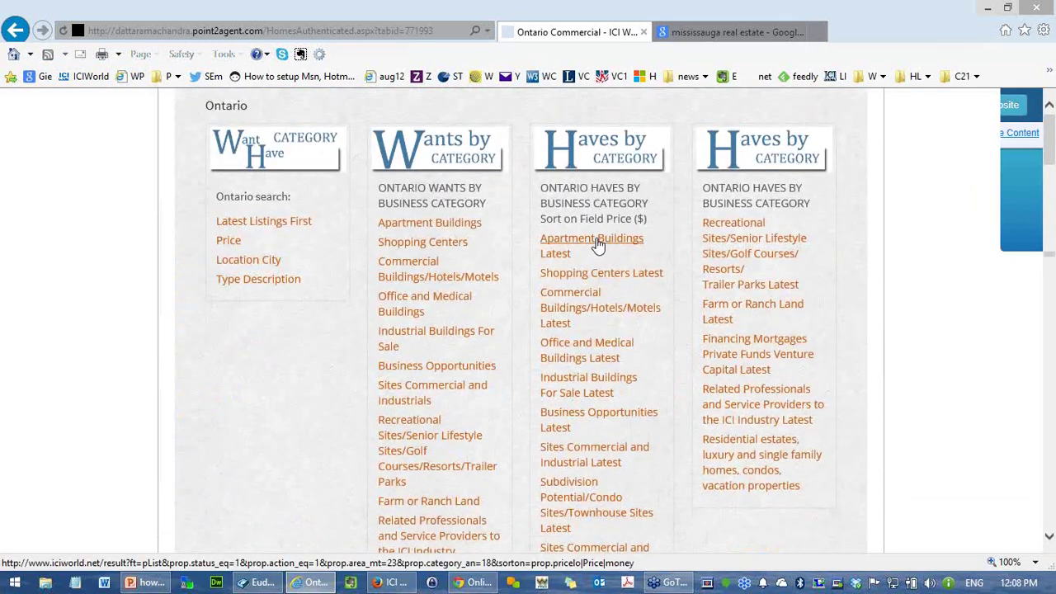
Step: Open the latest Ontario apartment building haves, highlight the message numbers of the $3,600,000 and $3,500,000 listings, and return to the World Commercial page
left_click(597, 246)
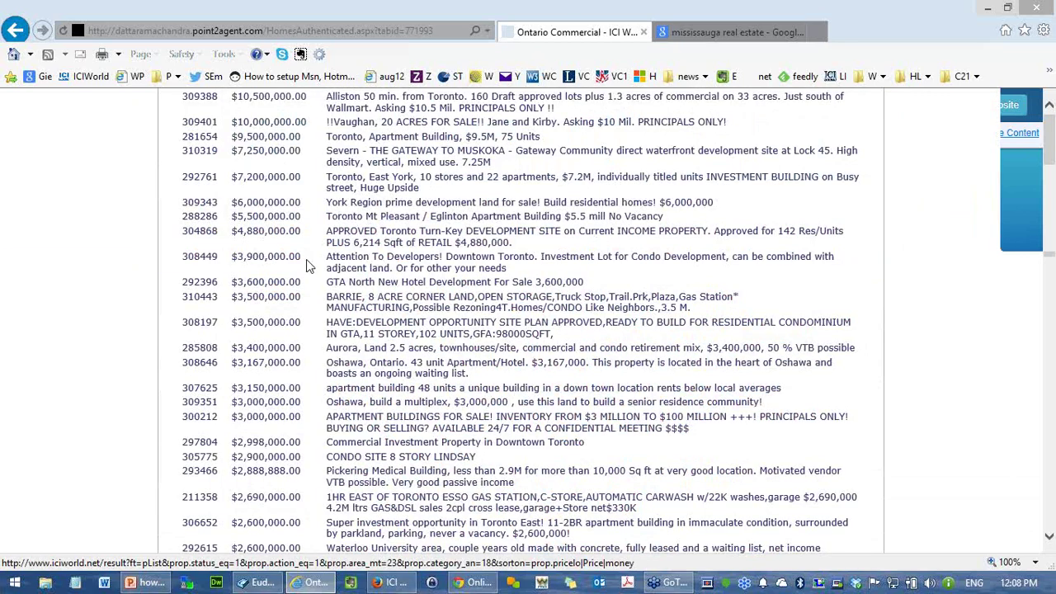
double_click(205, 285)
double_click(205, 297)
left_click(15, 31)
left_click(15, 31)
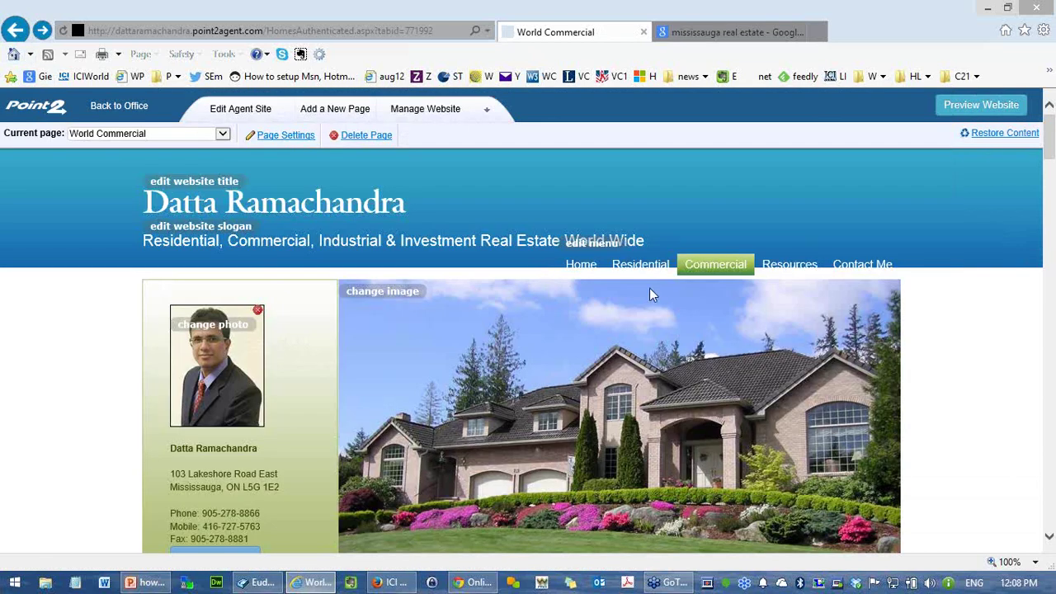
Step: Review the embedded property search on the Residential Exclusives page again, and go back to the Home page
mouse_move(643, 266)
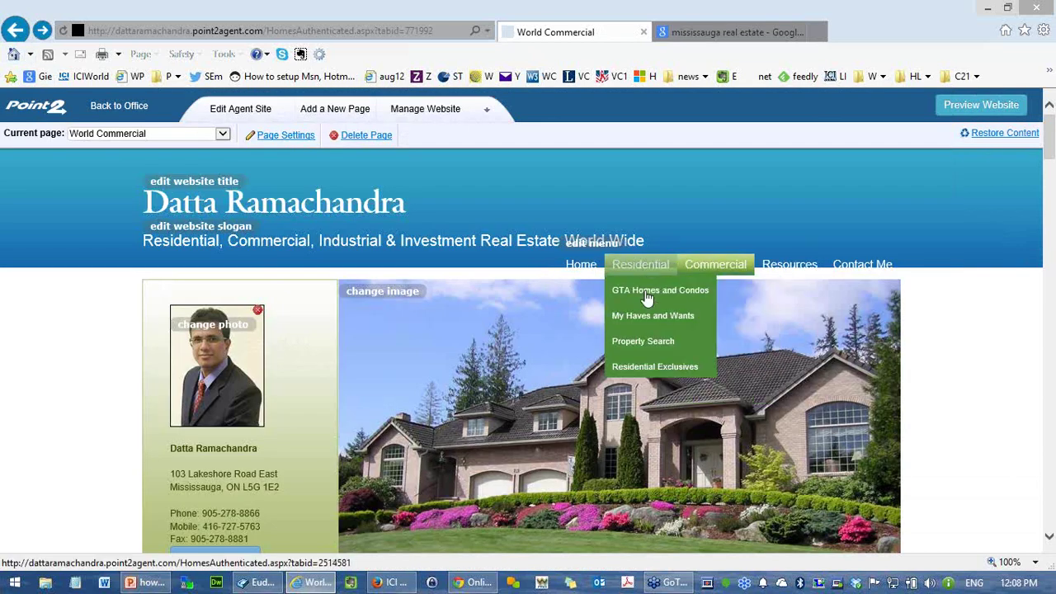
left_click(648, 366)
scroll(948, 376, "down", 4)
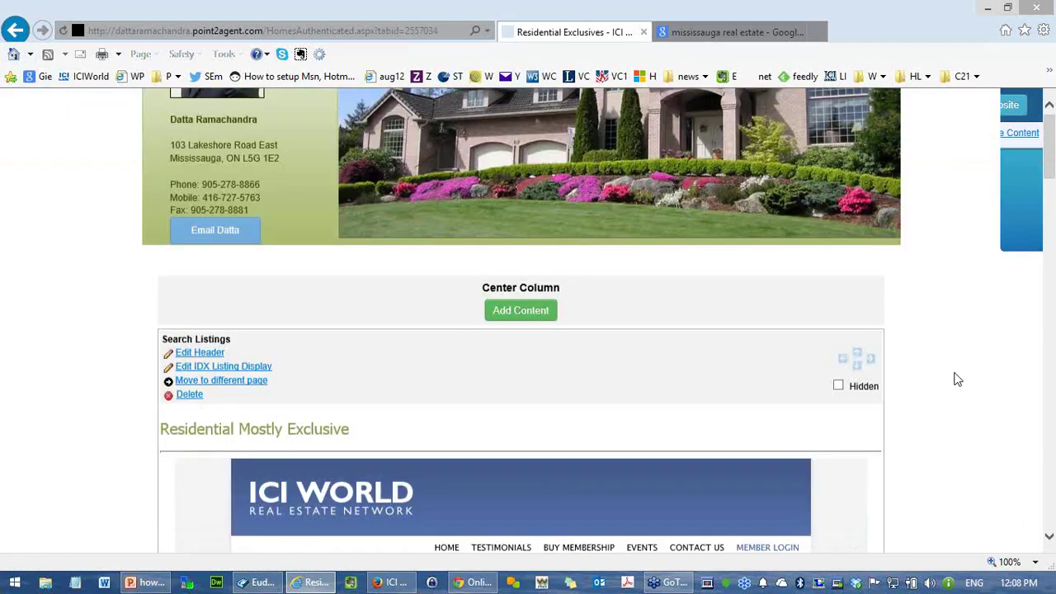
scroll(957, 380, "down", 5)
scroll(967, 385, "down", 1)
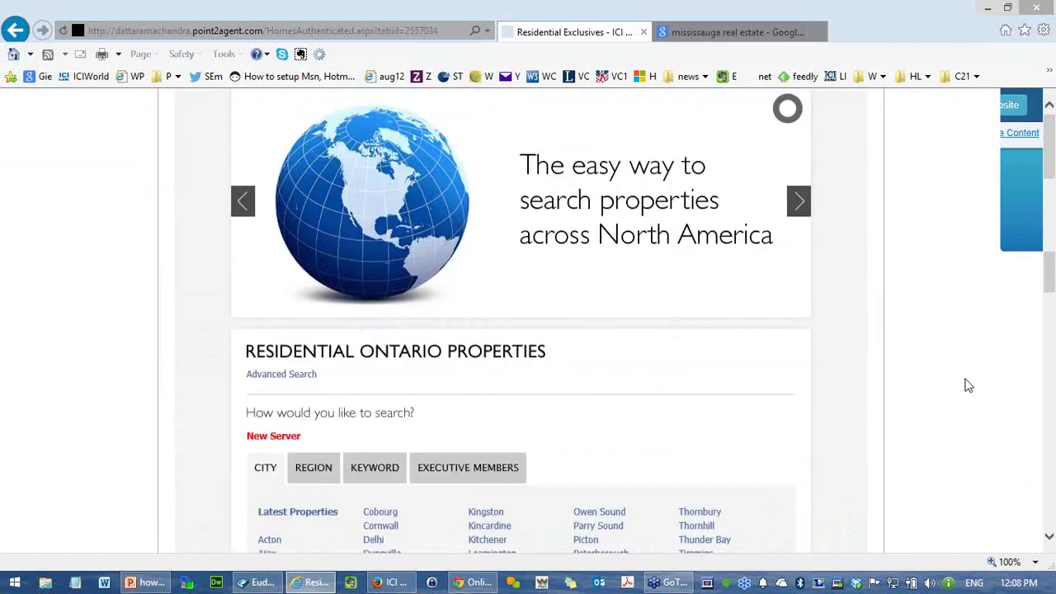
scroll(964, 385, "down", 1)
scroll(957, 376, "up", 10)
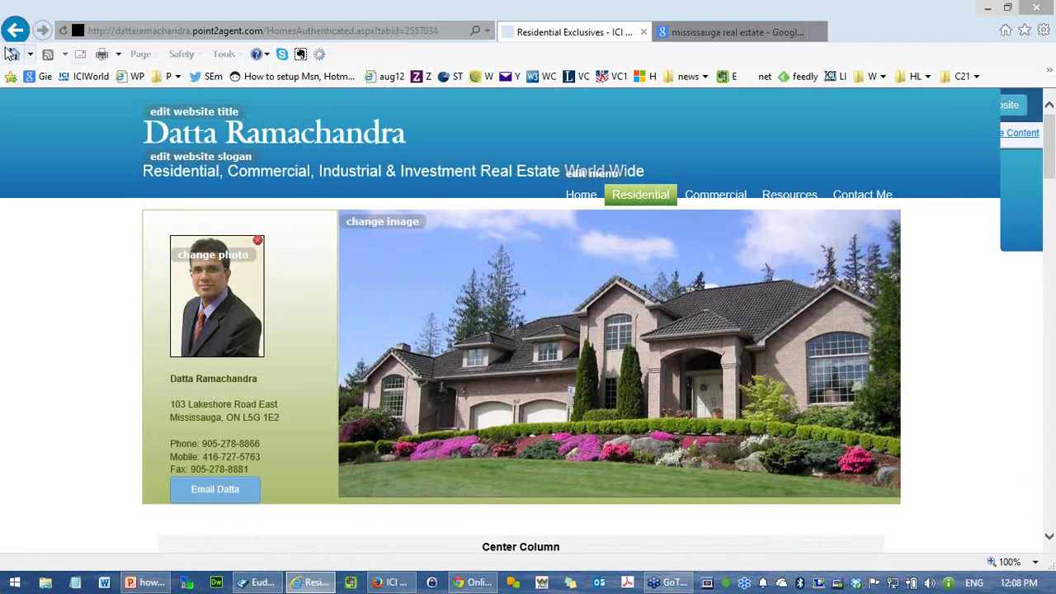
left_click(13, 32)
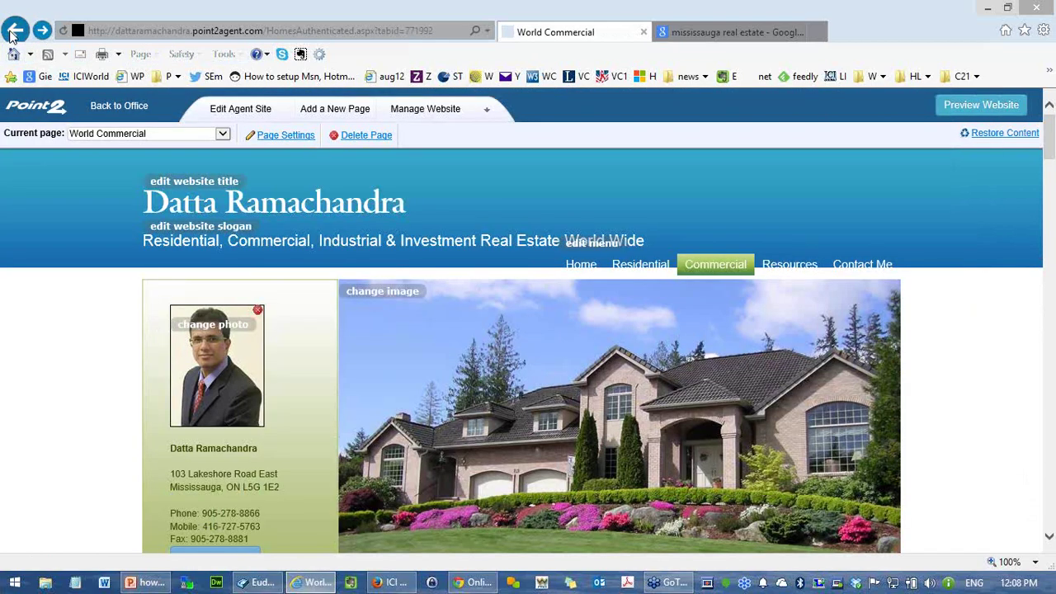
left_click(13, 31)
Step: Open the Business Opportunities page and list its Restaurants listings
mouse_move(726, 273)
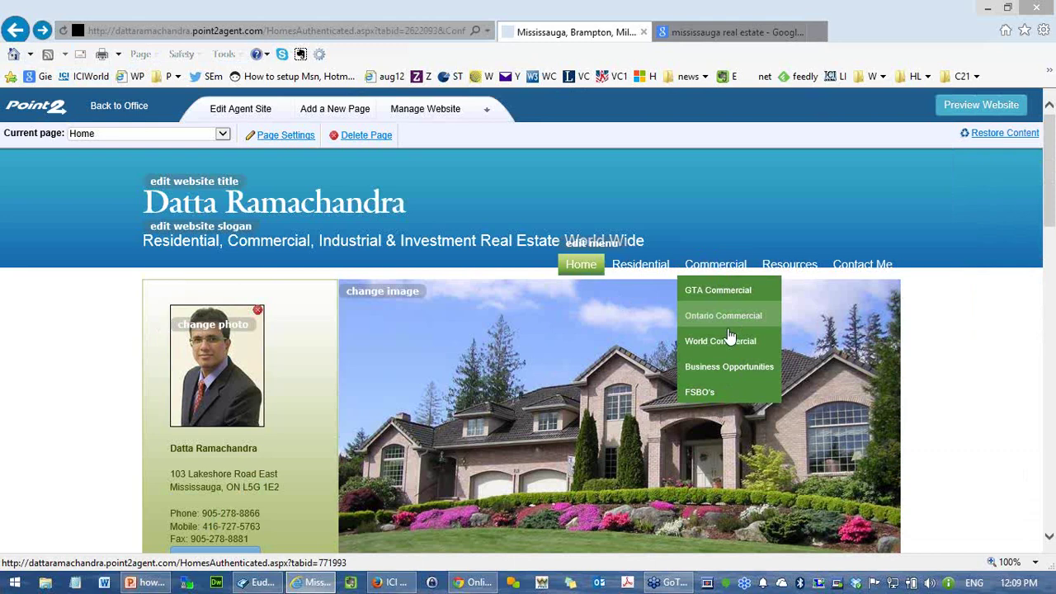
left_click(730, 367)
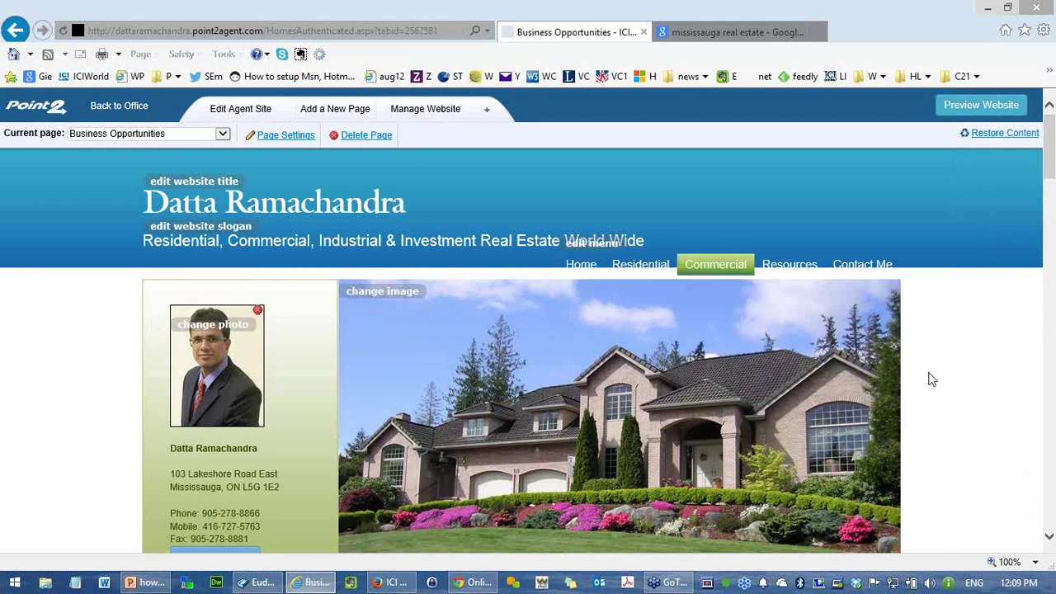
scroll(931, 377, "down", 8)
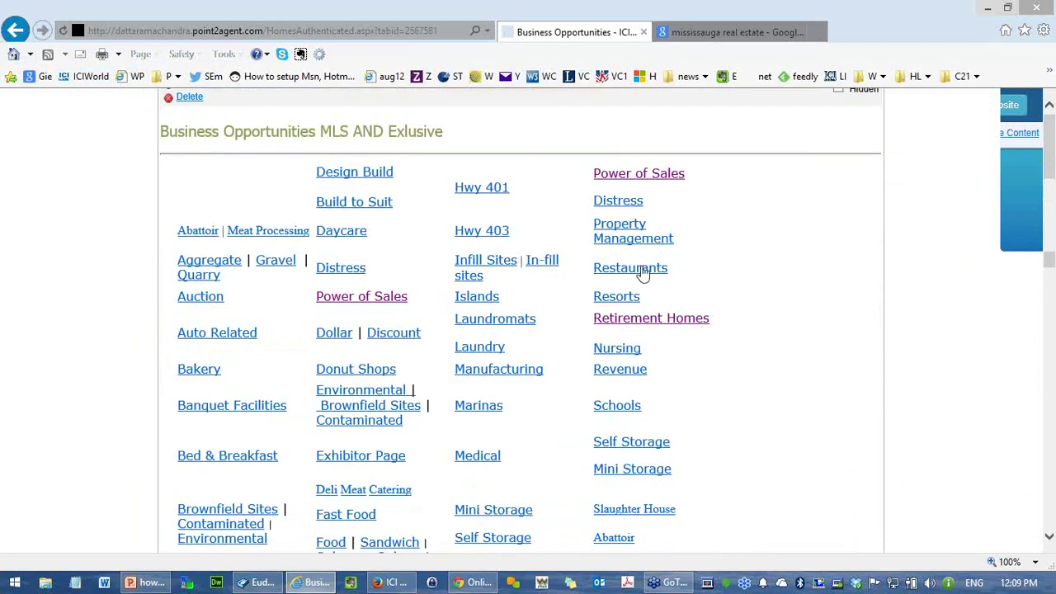
left_click(643, 269)
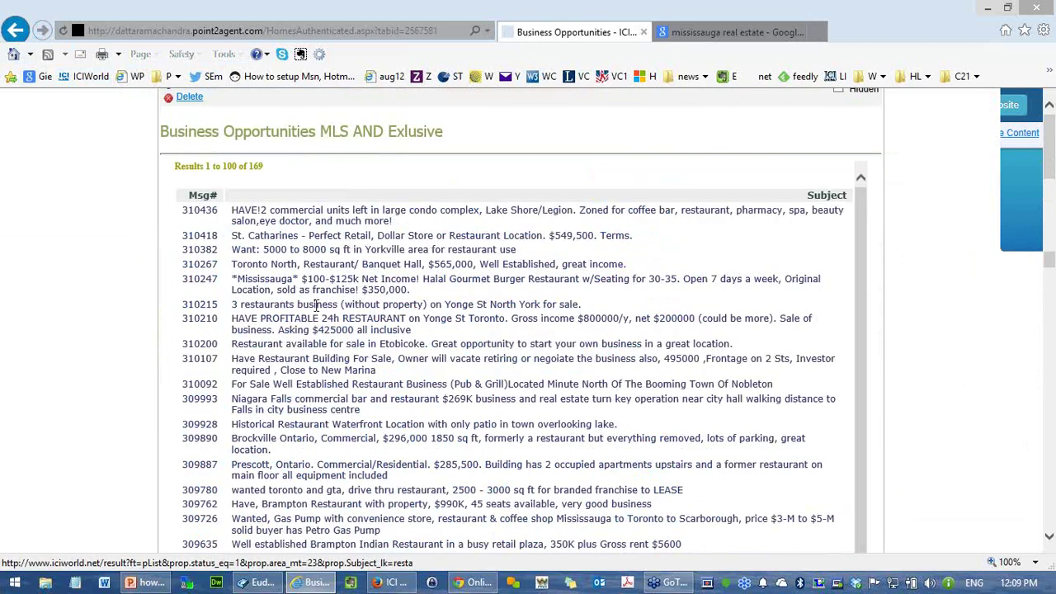
Step: Highlight the message number of the Etobicoke restaurant listing, and return to the agent website's Home page
double_click(207, 344)
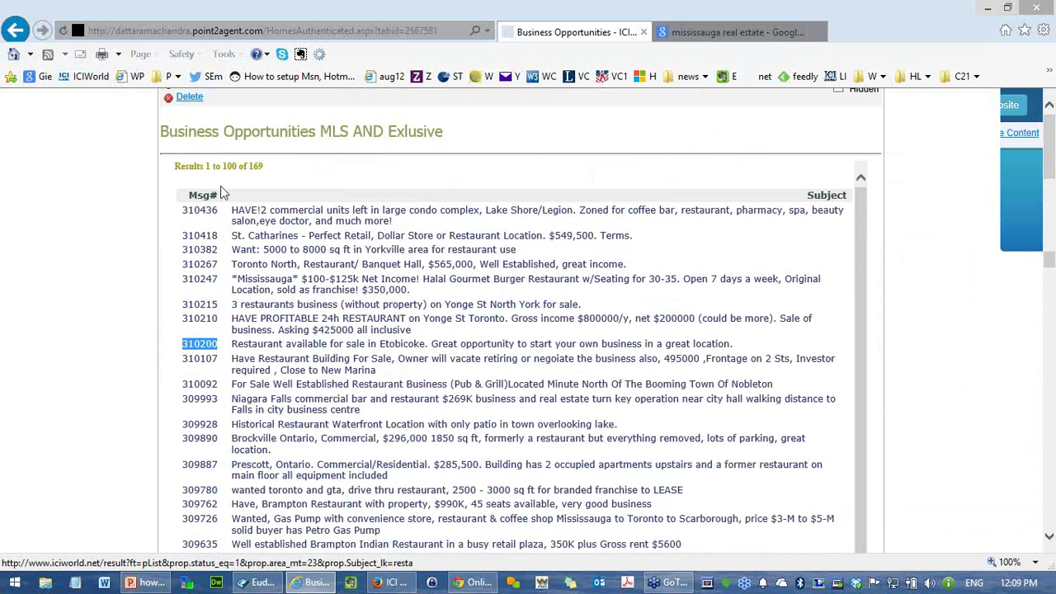
left_click(15, 30)
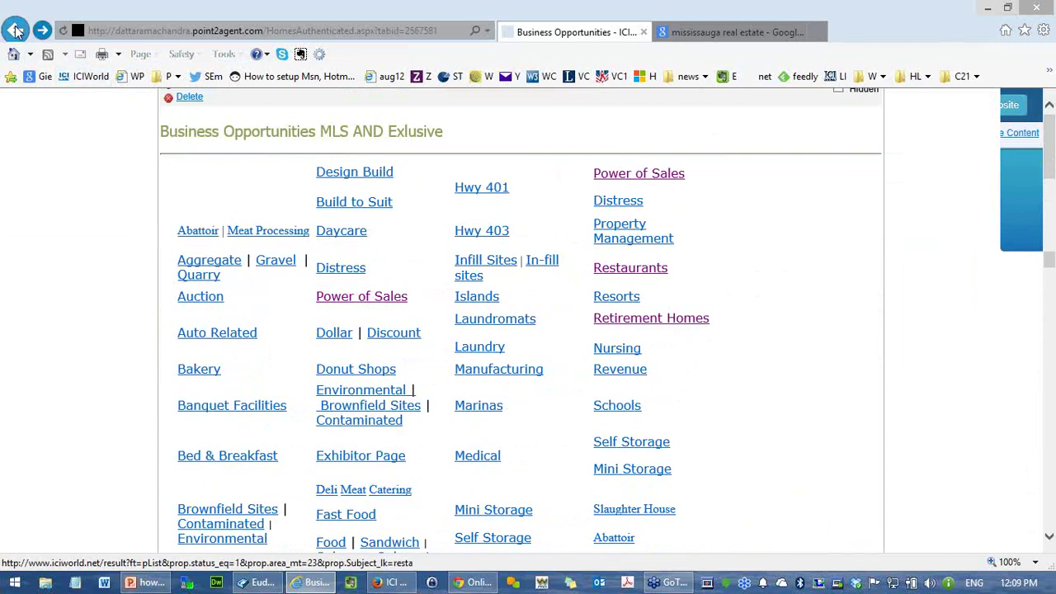
left_click(15, 30)
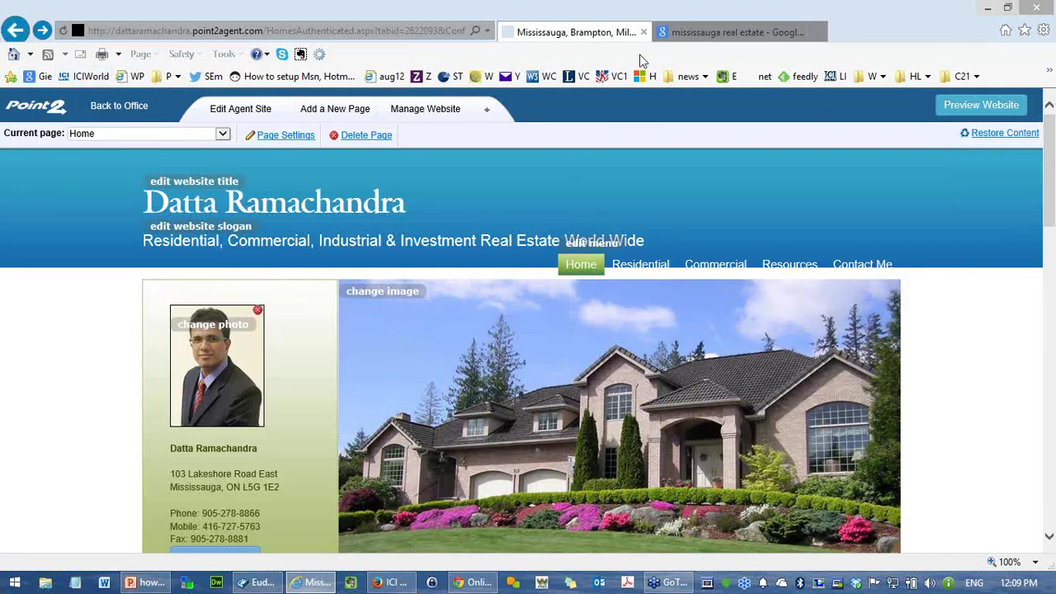
Step: Visit the Mississauga Real Estate Board site from the Google results, and follow its ICIWorld Widgets banner
left_click(685, 36)
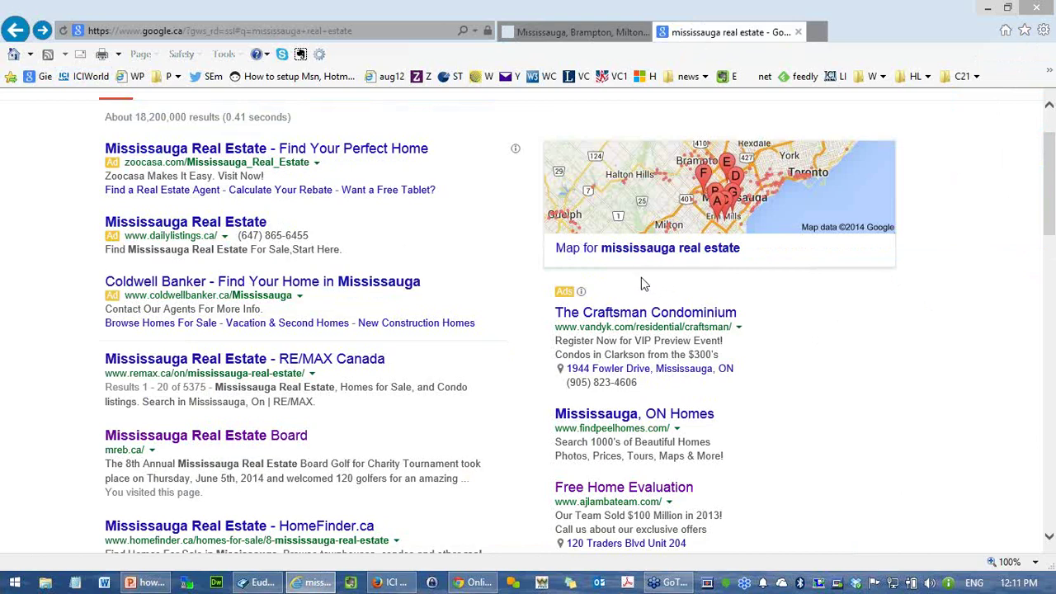
left_click(221, 441)
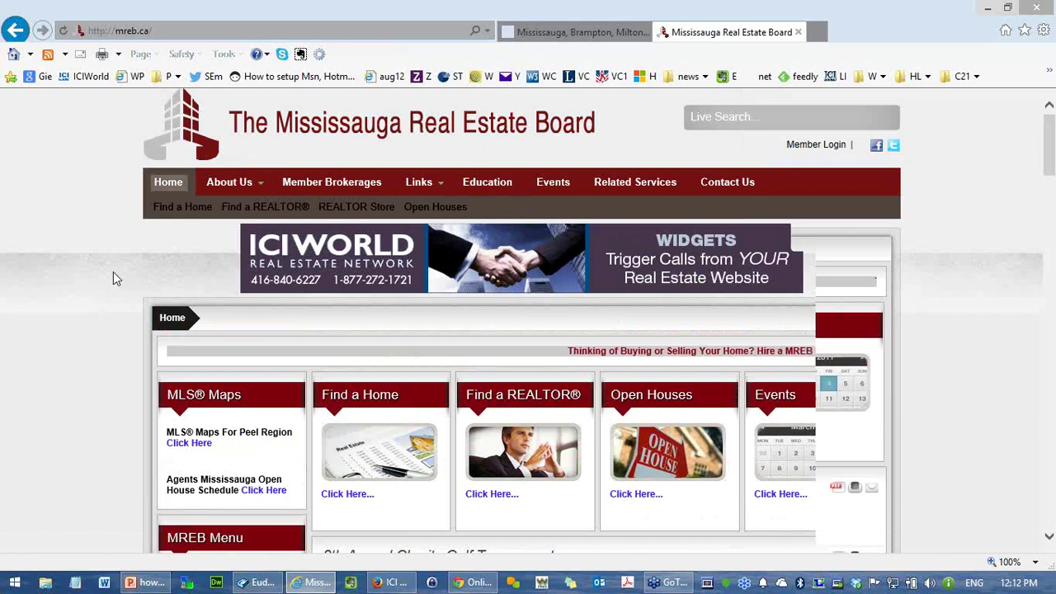
left_click(402, 260)
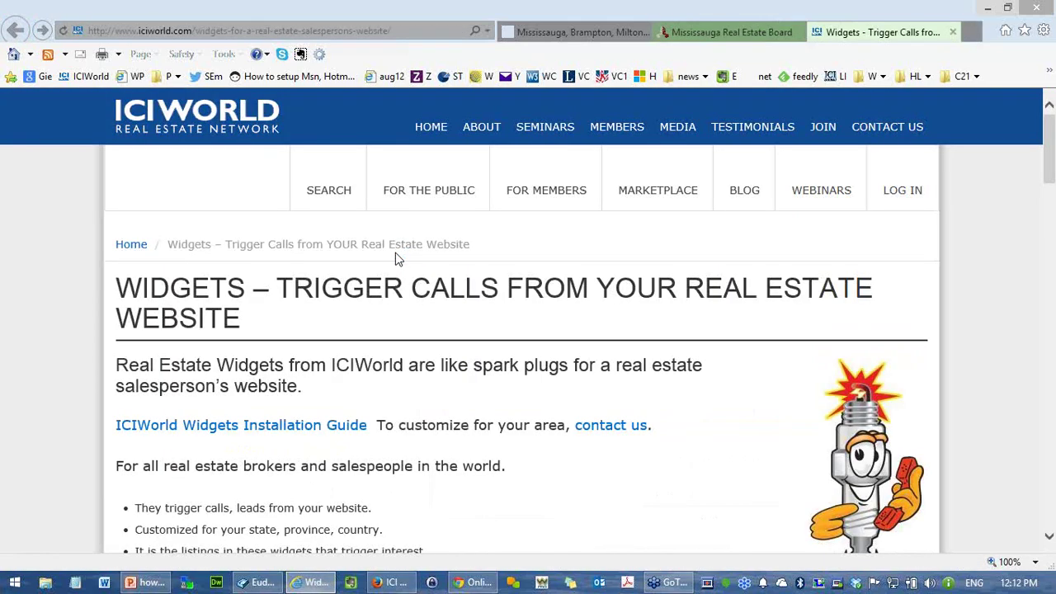
Step: From ICIWorld's Search page, open Ontario Residential and list the Mississauga properties
left_click(318, 165)
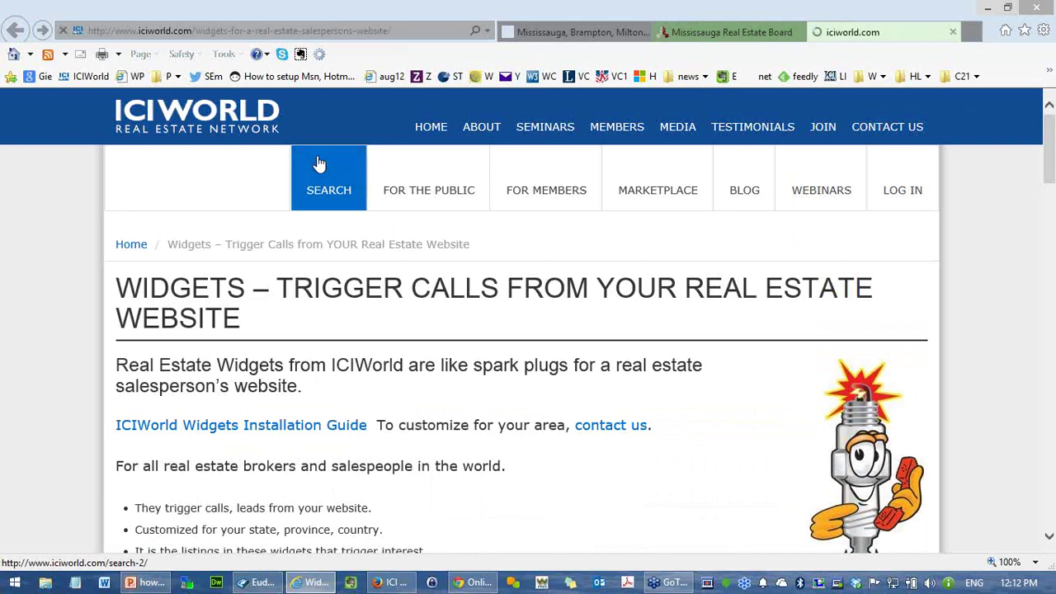
scroll(306, 364, "down", 3)
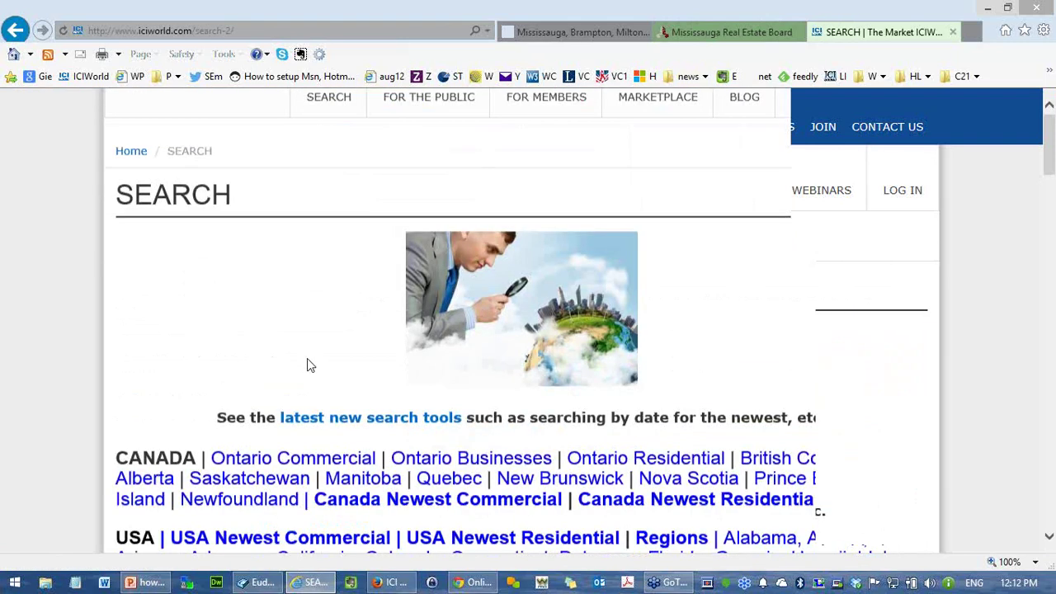
left_click(646, 275)
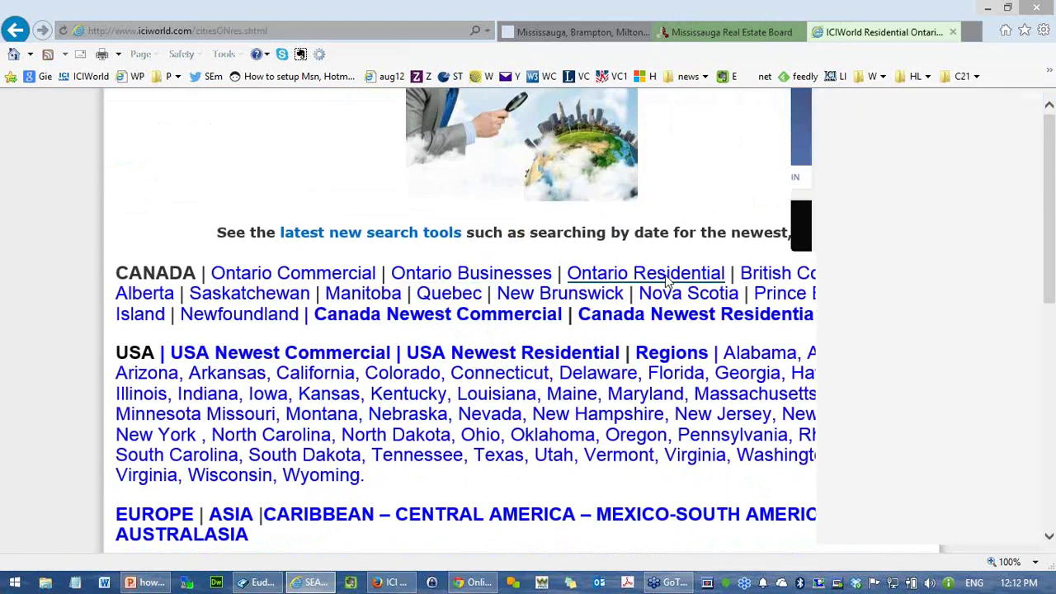
scroll(646, 361, "down", 5)
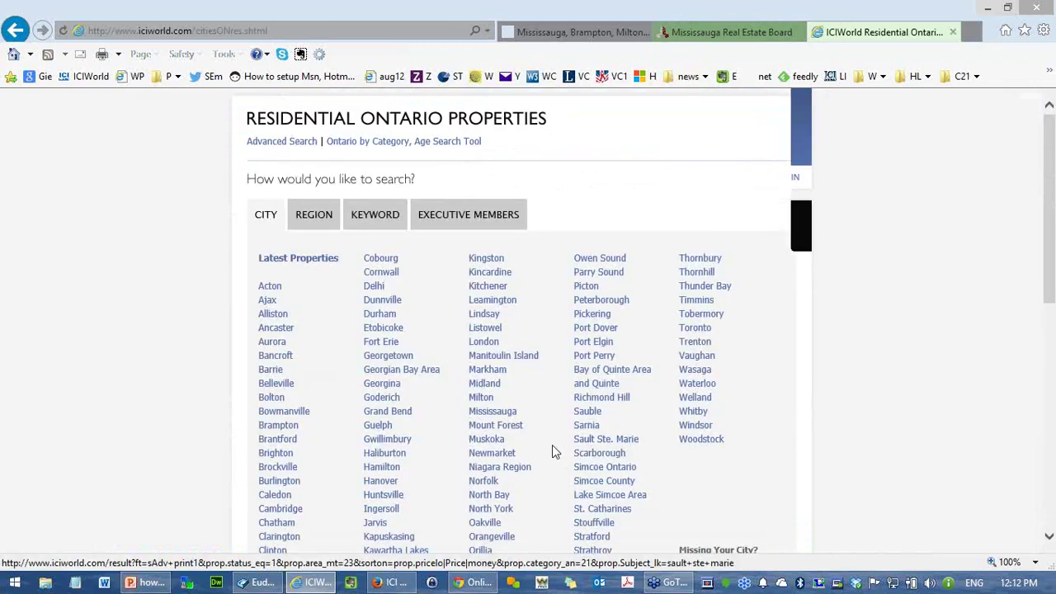
left_click(490, 412)
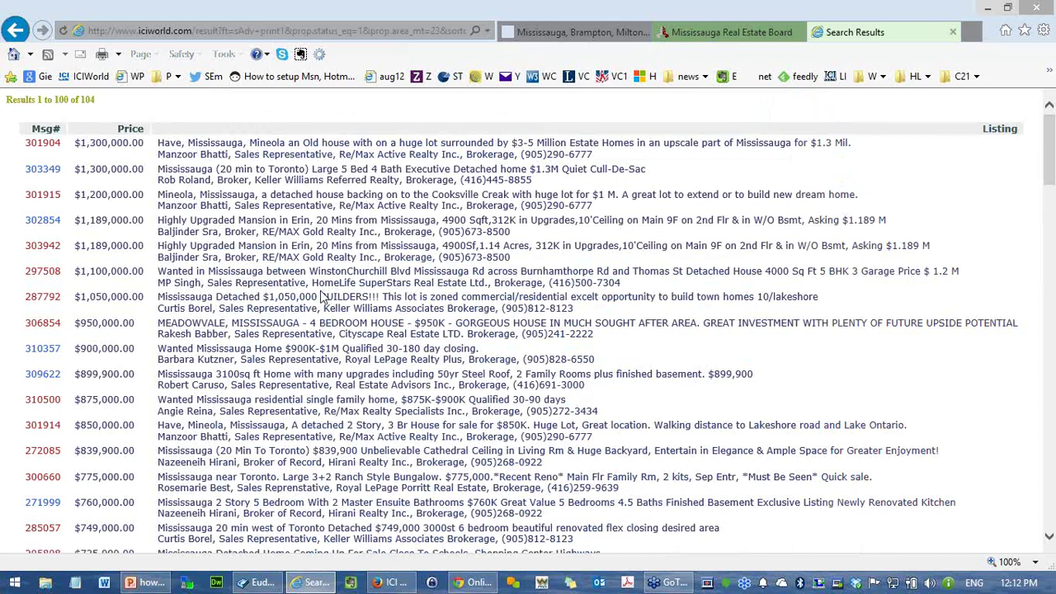
Step: Open the record of the $1,050,000 Mississauga Detached builders' lot, and highlight its brokerage name and address details
left_click_drag(262, 295, 196, 294)
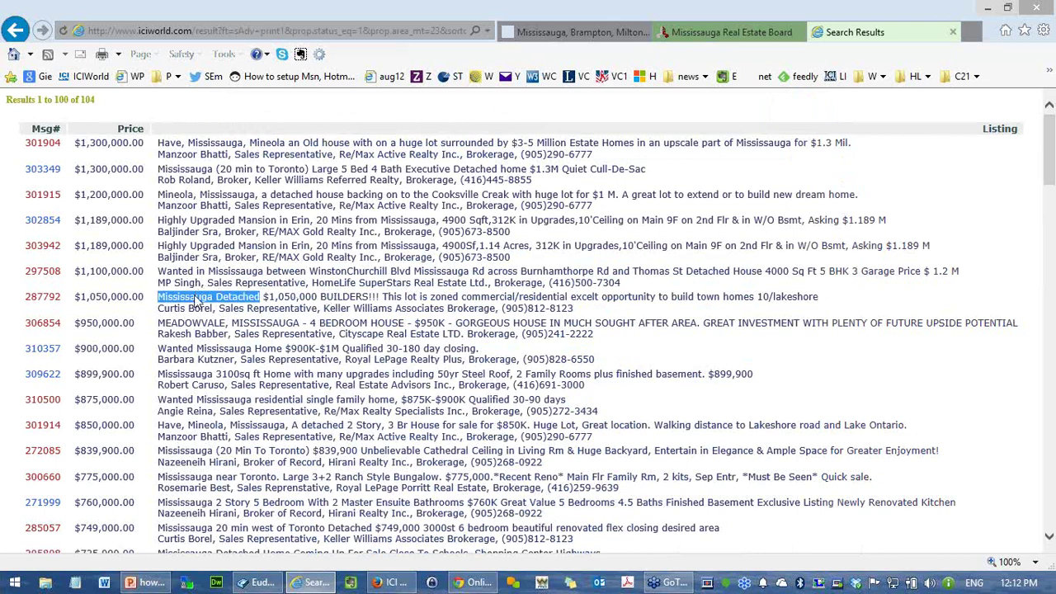
left_click(49, 301)
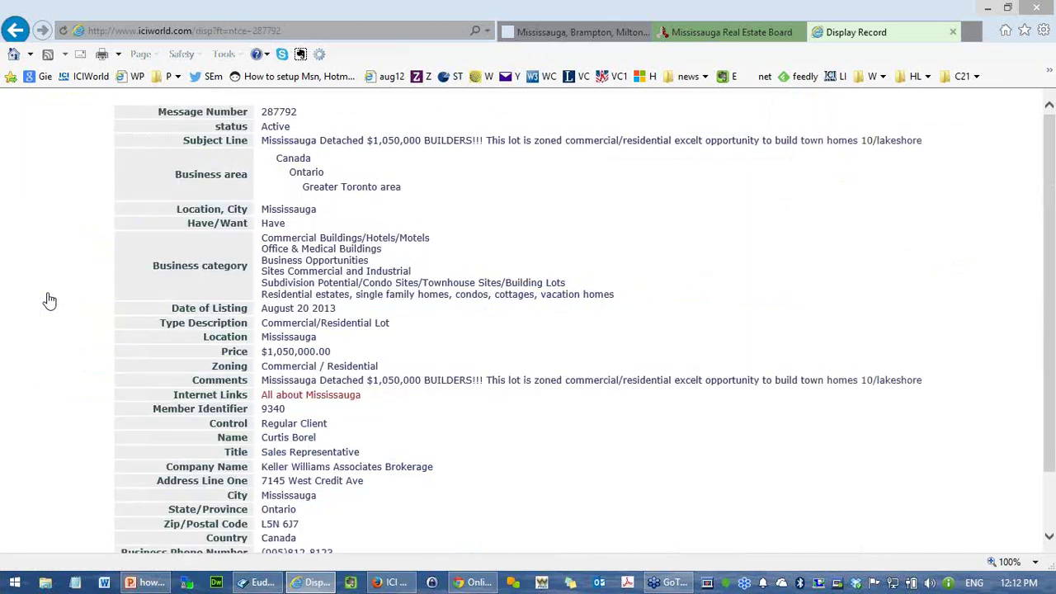
scroll(355, 388, "down", 1)
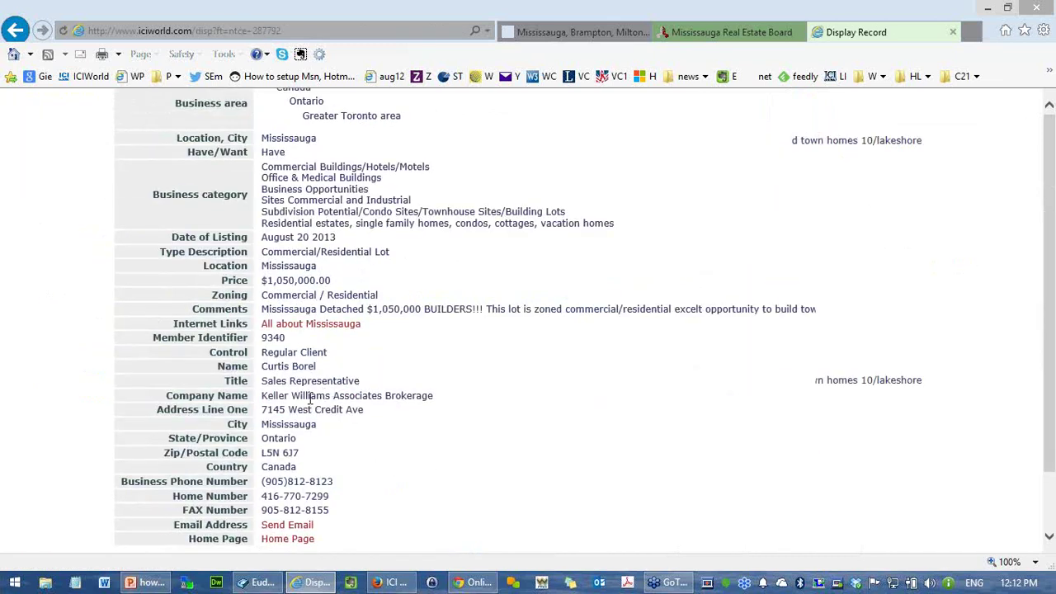
left_click_drag(272, 389, 298, 454)
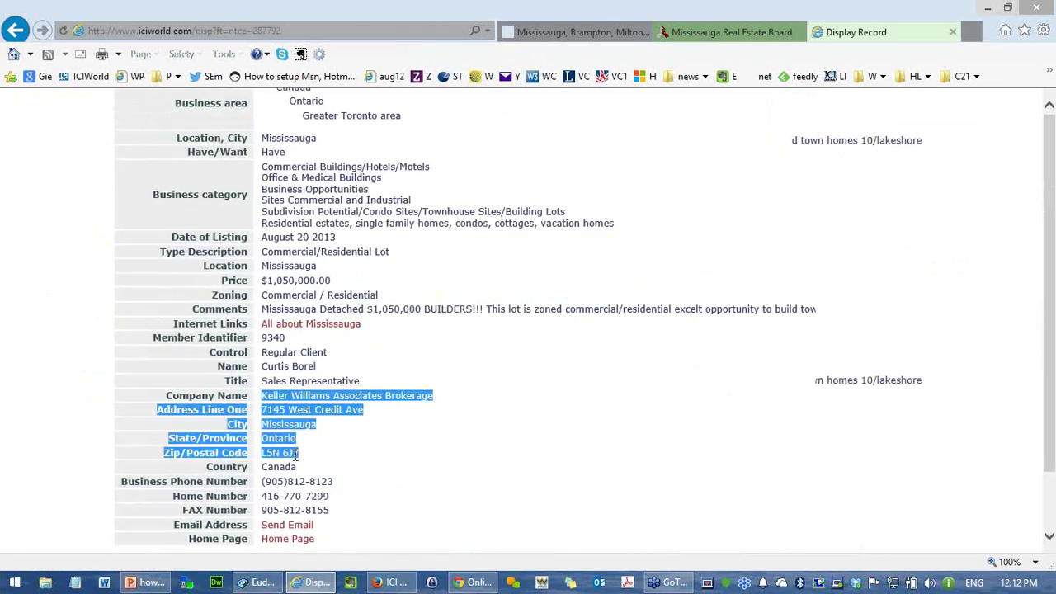
Step: Go back through the listing and search pages to ICIWorld's Widgets page
left_click(16, 32)
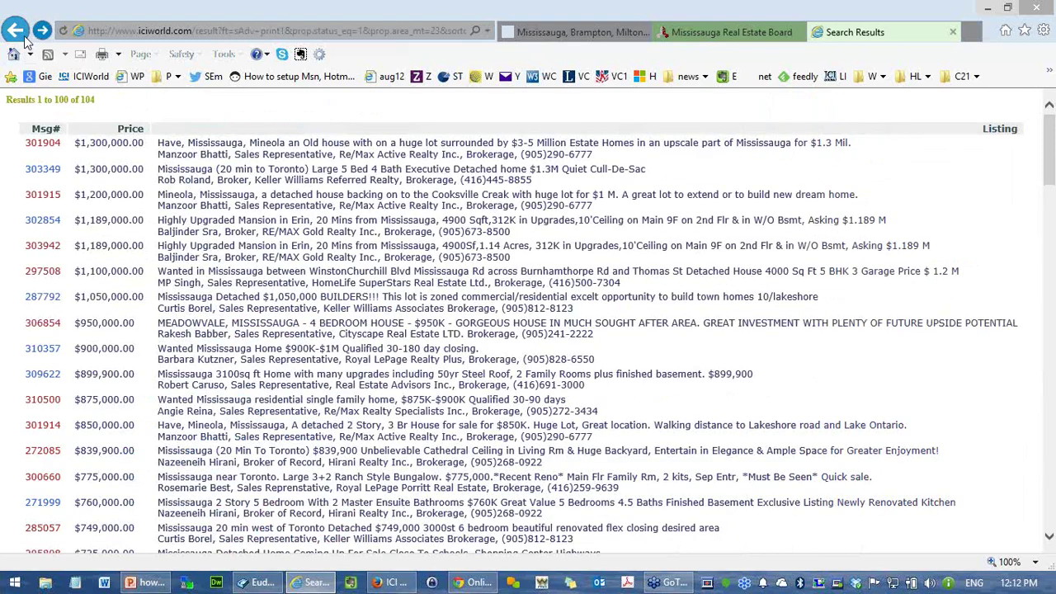
left_click(25, 39)
left_click(25, 40)
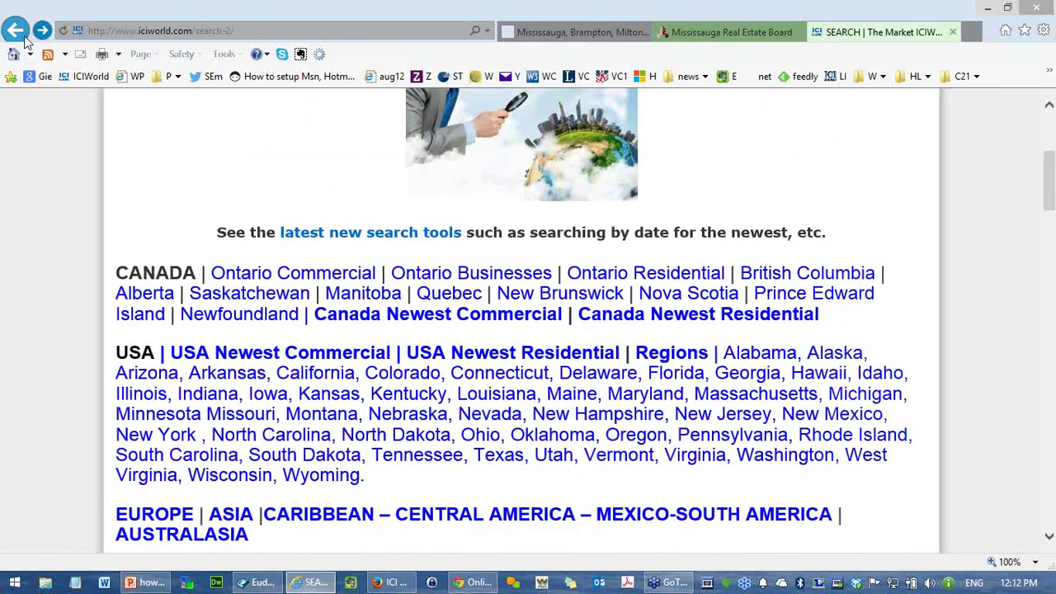
left_click(25, 40)
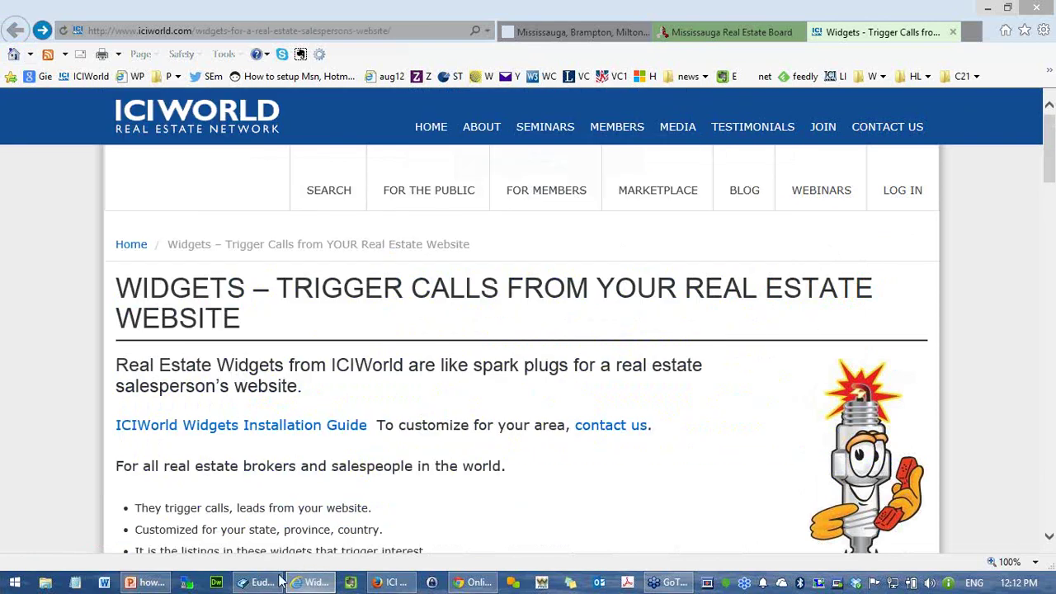
Step: Switch to the howtopromoteyourwebsite presentation in PowerPoint, and start the slide show at the "Seven Items to the Top" slide
left_click(146, 582)
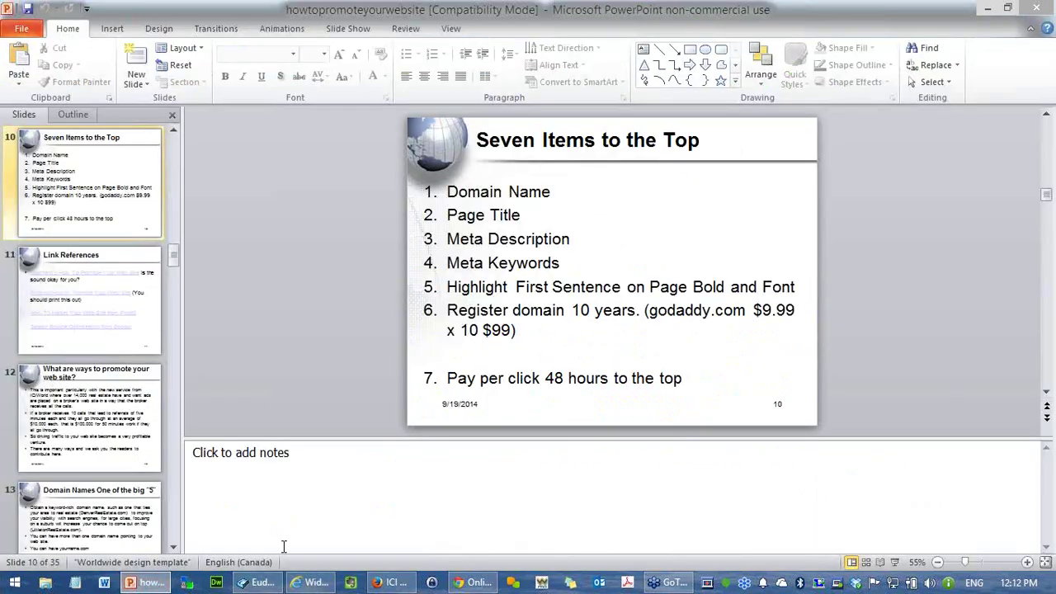
left_click(895, 563)
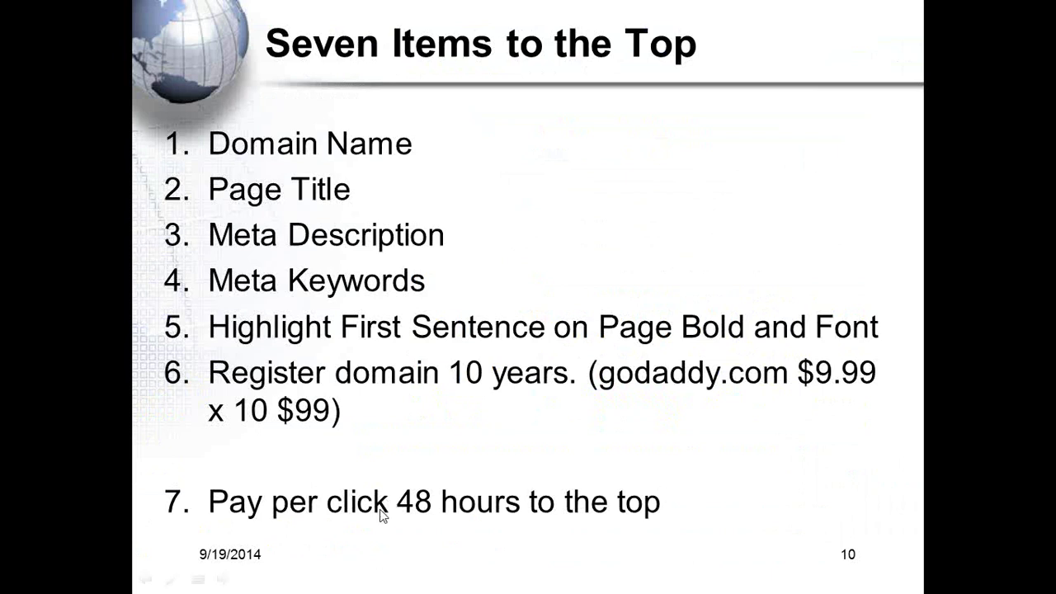